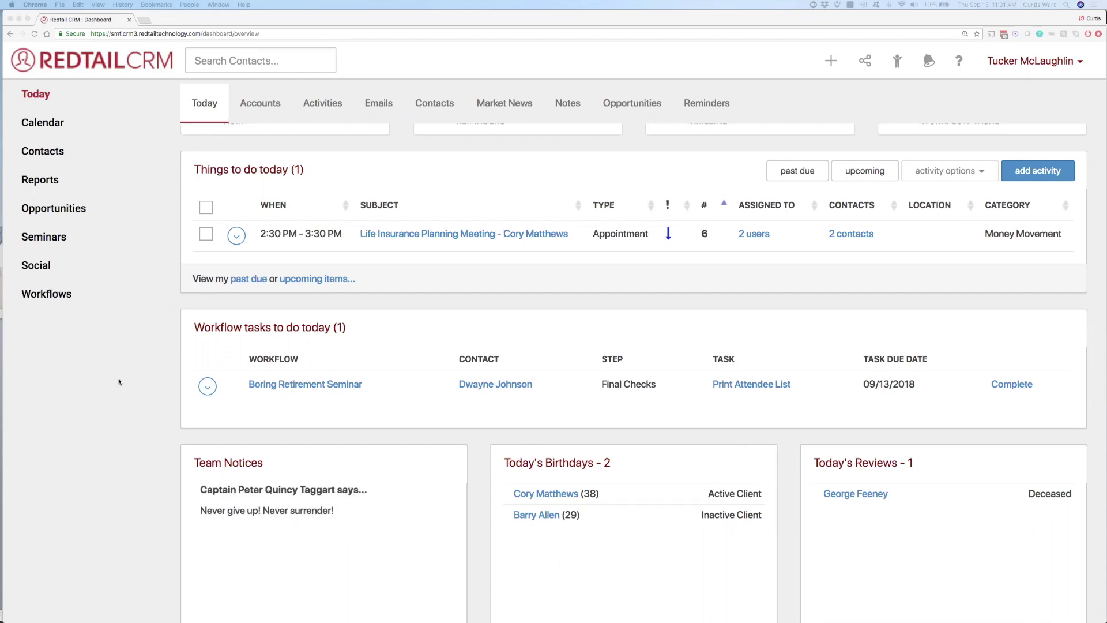
# Step: Open the admin page for managing the database lists from the account management options
pyautogui.scroll(2, 466, 378)
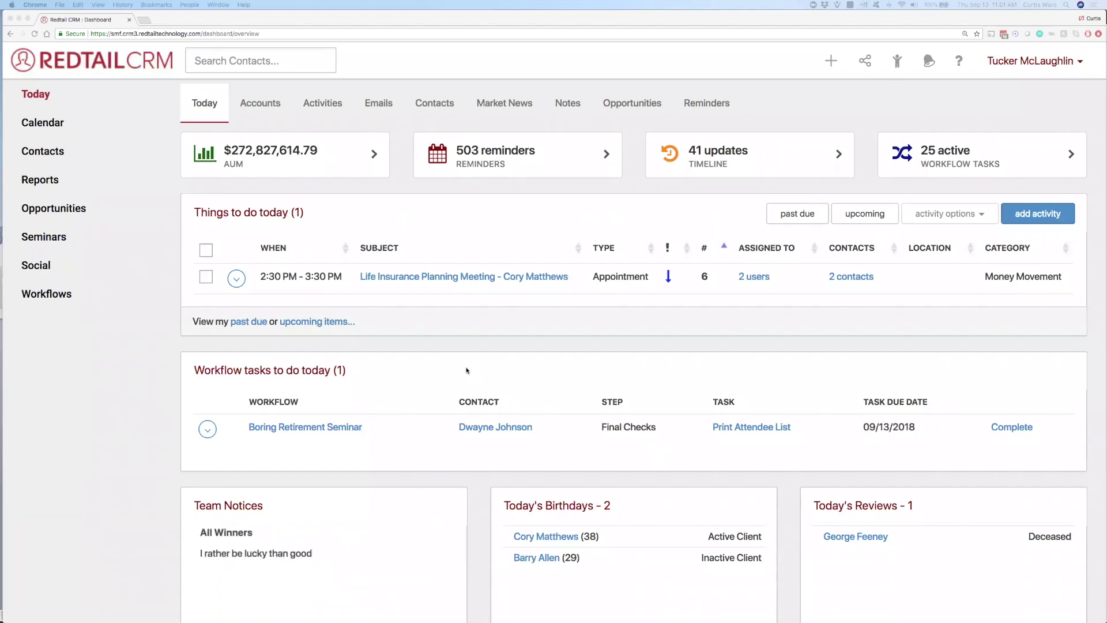
pyautogui.click(942, 102)
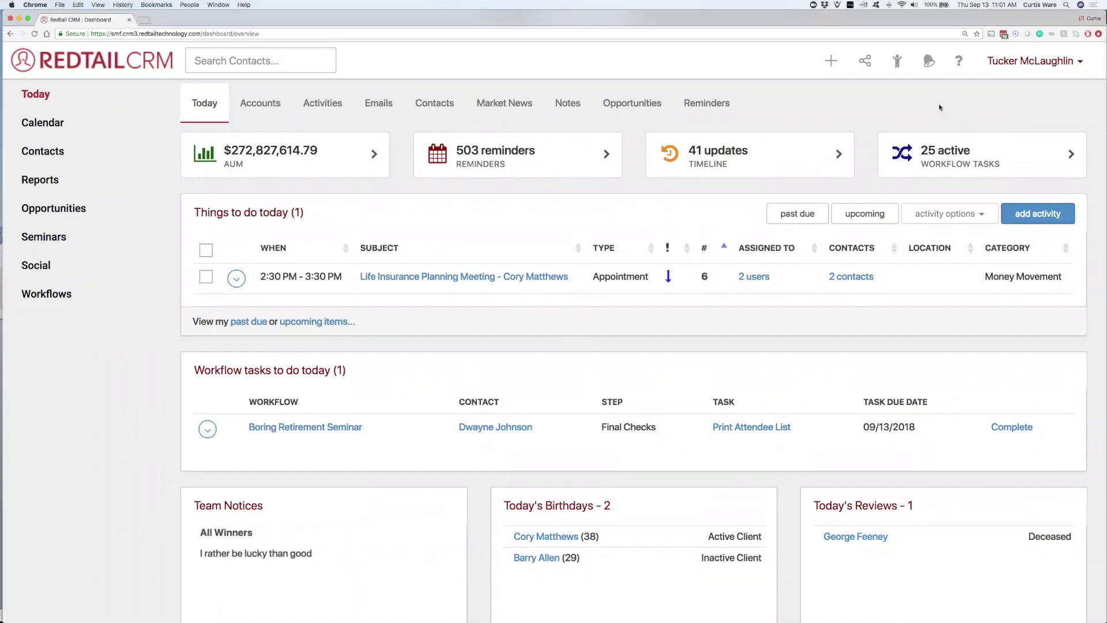
pyautogui.click(1028, 61)
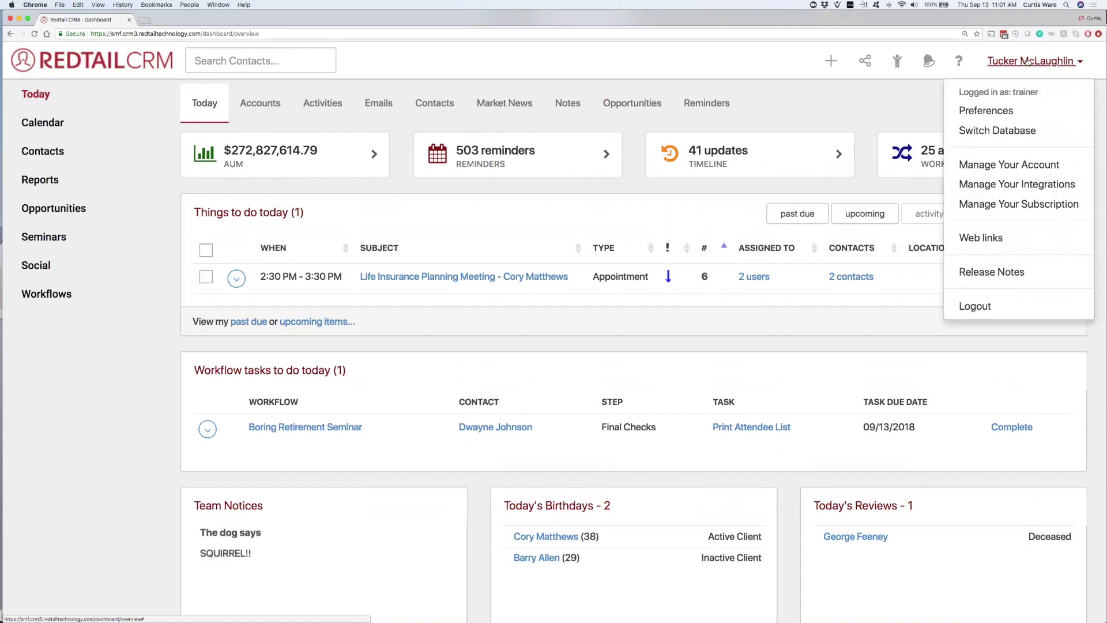
pyautogui.click(1003, 164)
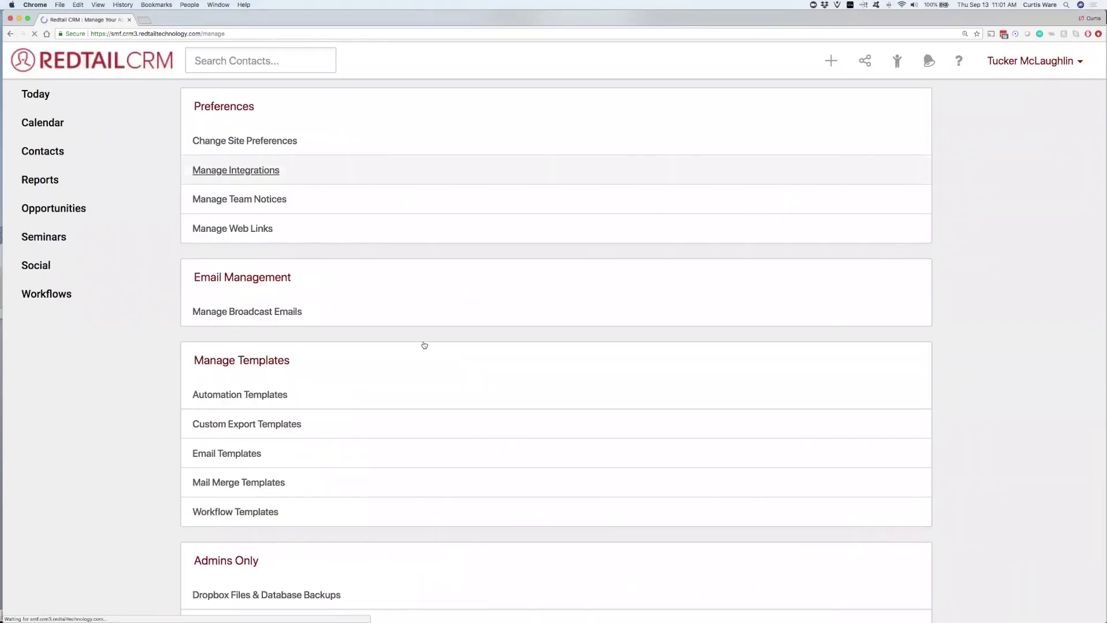
pyautogui.scroll(-3, 387, 380)
pyautogui.moveTo(259, 474); pyautogui.dragTo(201, 473)
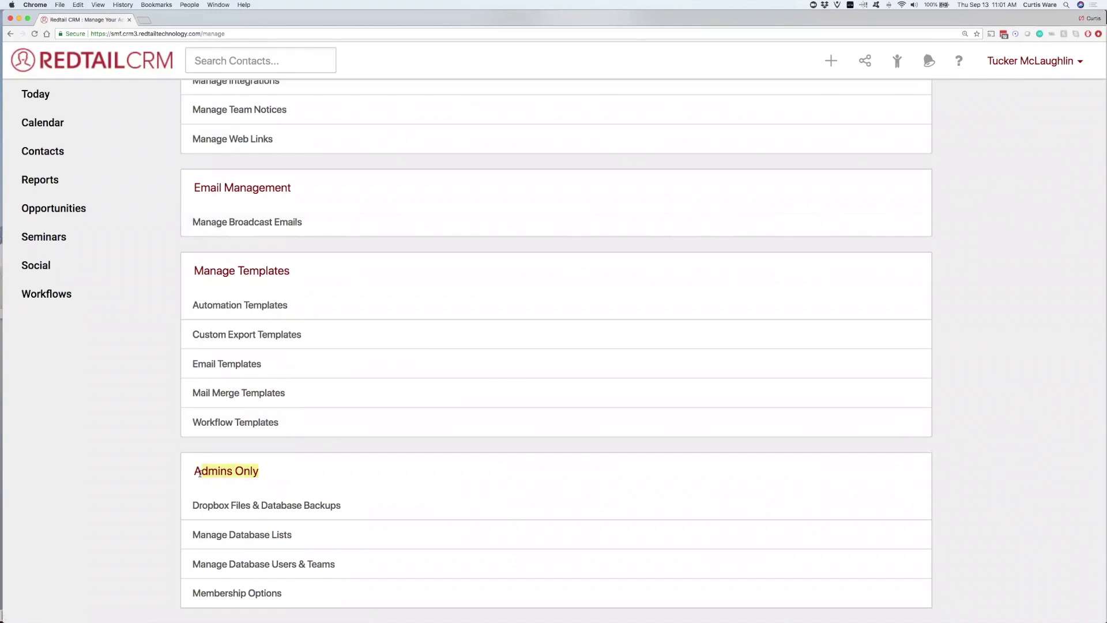
pyautogui.click(229, 536)
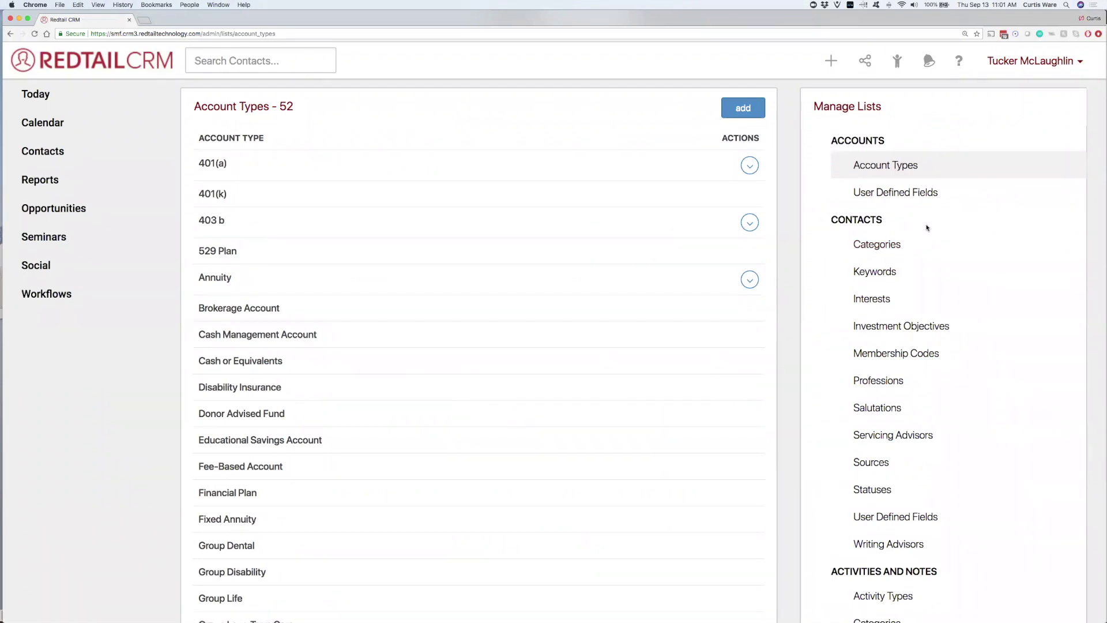
# Step: Open the contact statuses list and examine entries such as Active Client, Inactive Client, Deceased, Duplicate and Prospect
pyautogui.moveTo(883, 219); pyautogui.dragTo(831, 220)
pyautogui.click(863, 494)
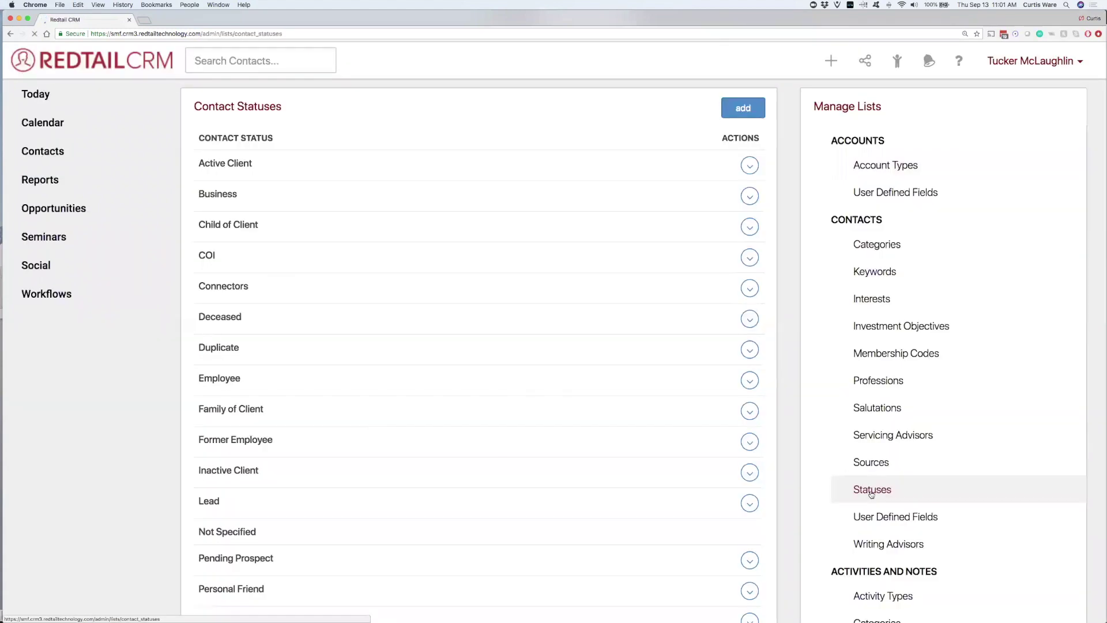
pyautogui.moveTo(254, 165); pyautogui.dragTo(197, 166)
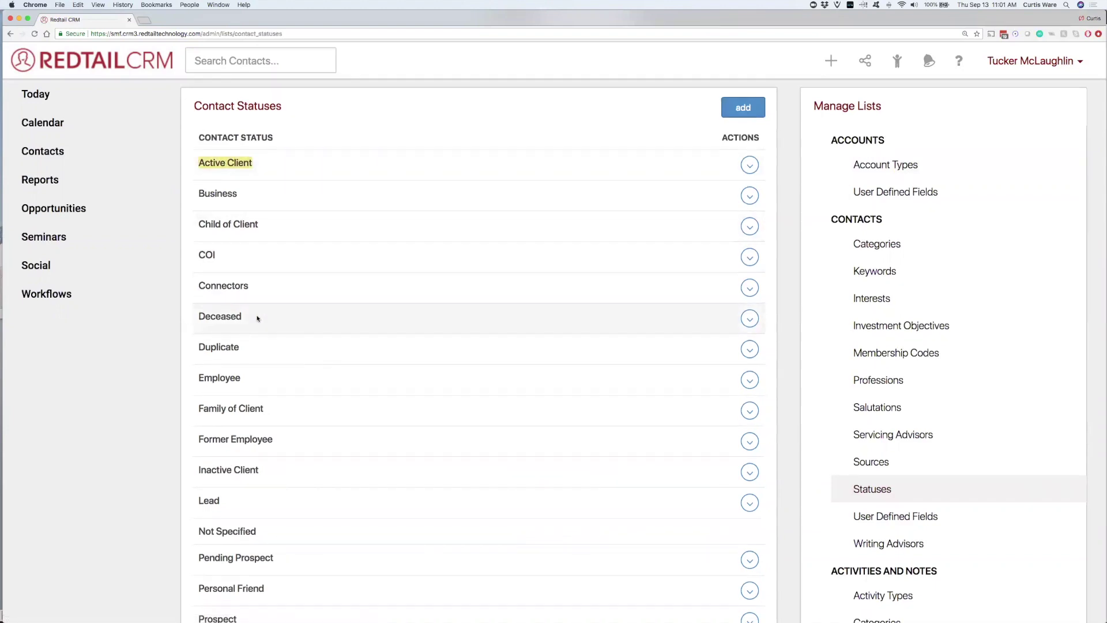
pyautogui.scroll(-2, 254, 314)
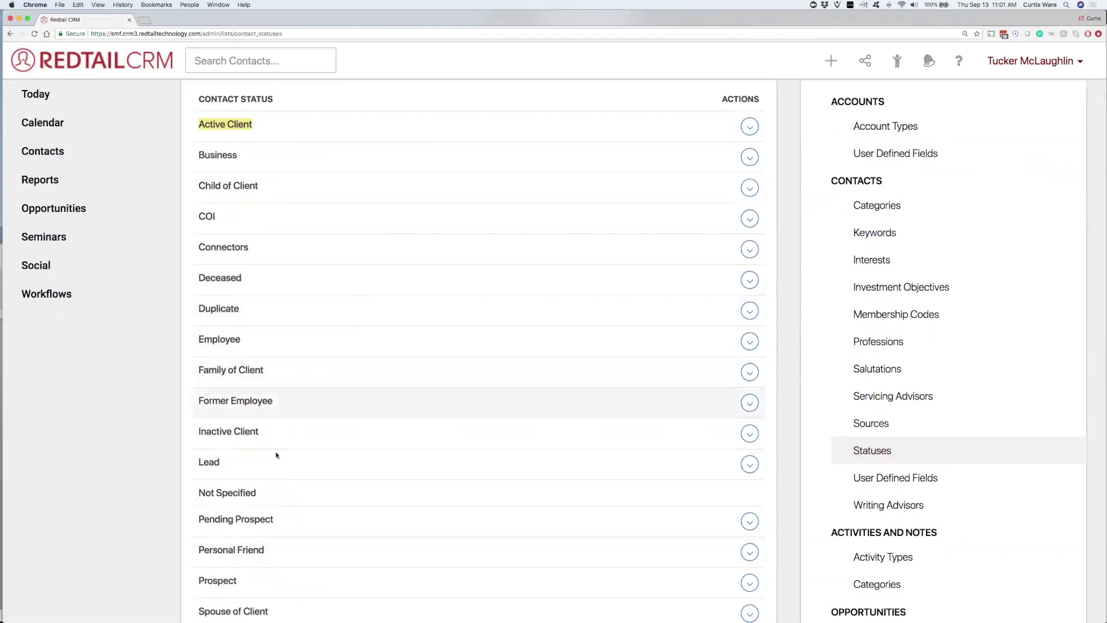
pyautogui.moveTo(259, 432); pyautogui.dragTo(197, 431)
pyautogui.moveTo(254, 282); pyautogui.dragTo(188, 277)
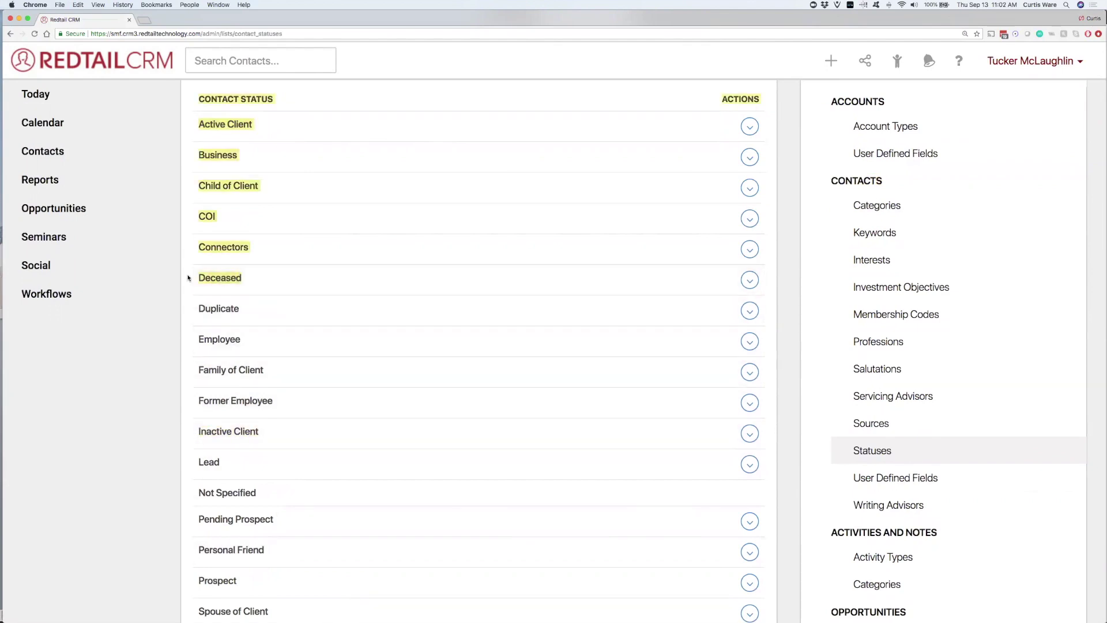
pyautogui.moveTo(272, 306); pyautogui.dragTo(230, 307)
pyautogui.click(255, 309)
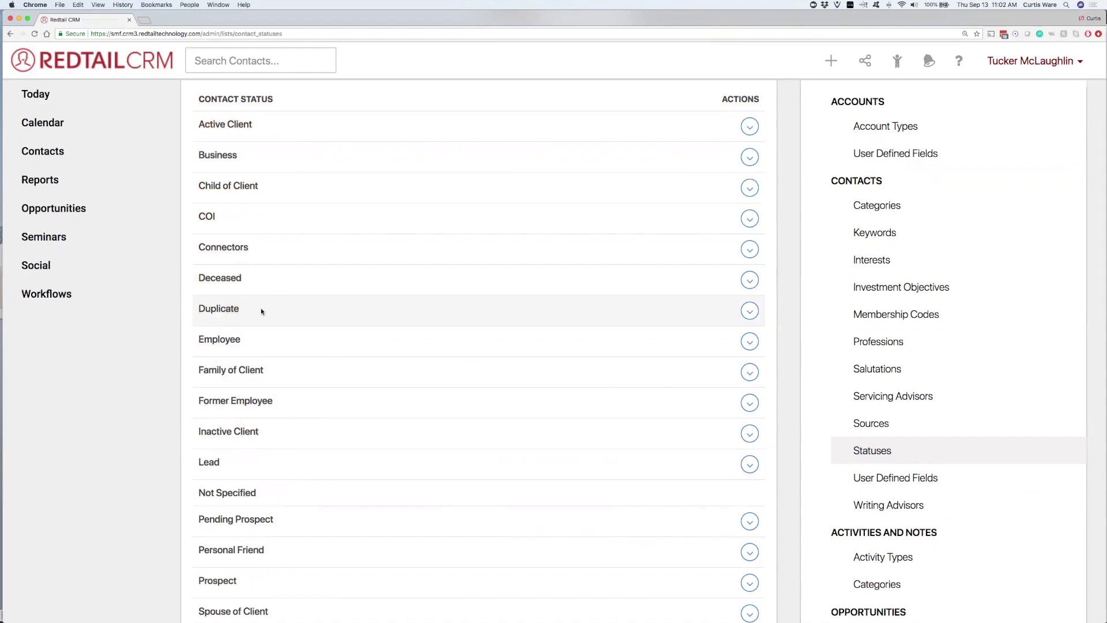
pyautogui.scroll(-3, 285, 460)
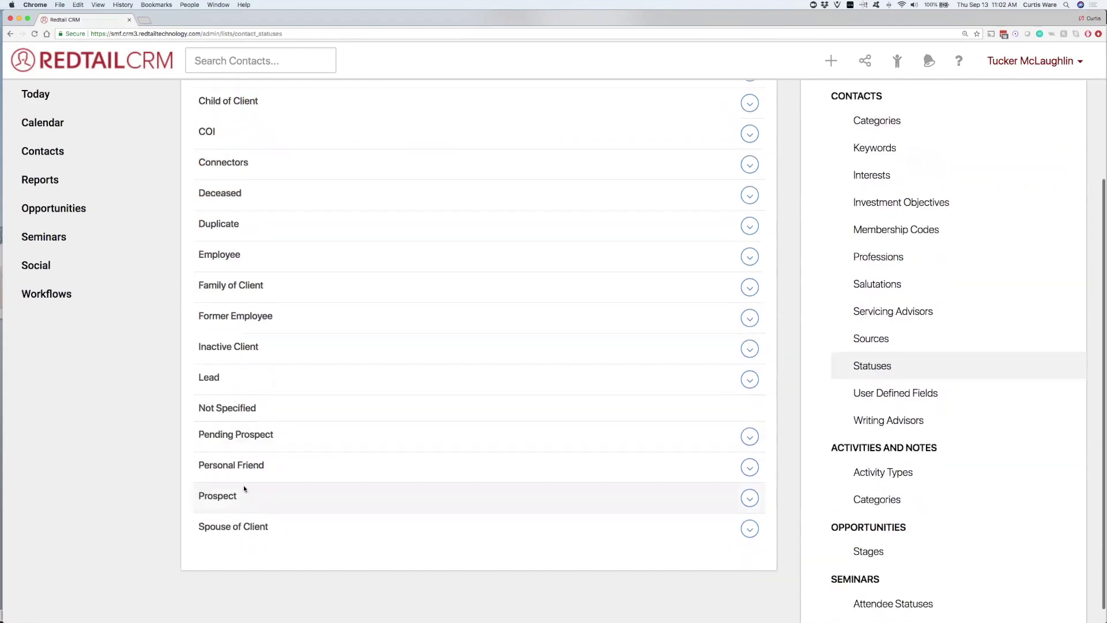
pyautogui.doubleClick(223, 478)
pyautogui.moveTo(265, 330); pyautogui.dragTo(198, 332)
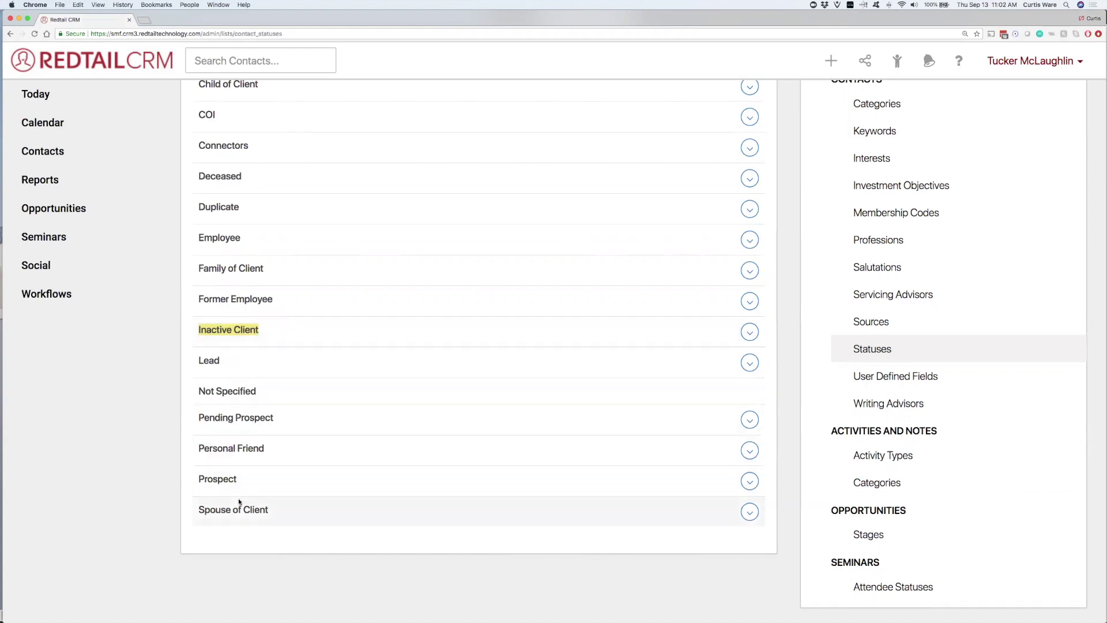
pyautogui.moveTo(238, 485); pyautogui.dragTo(195, 483)
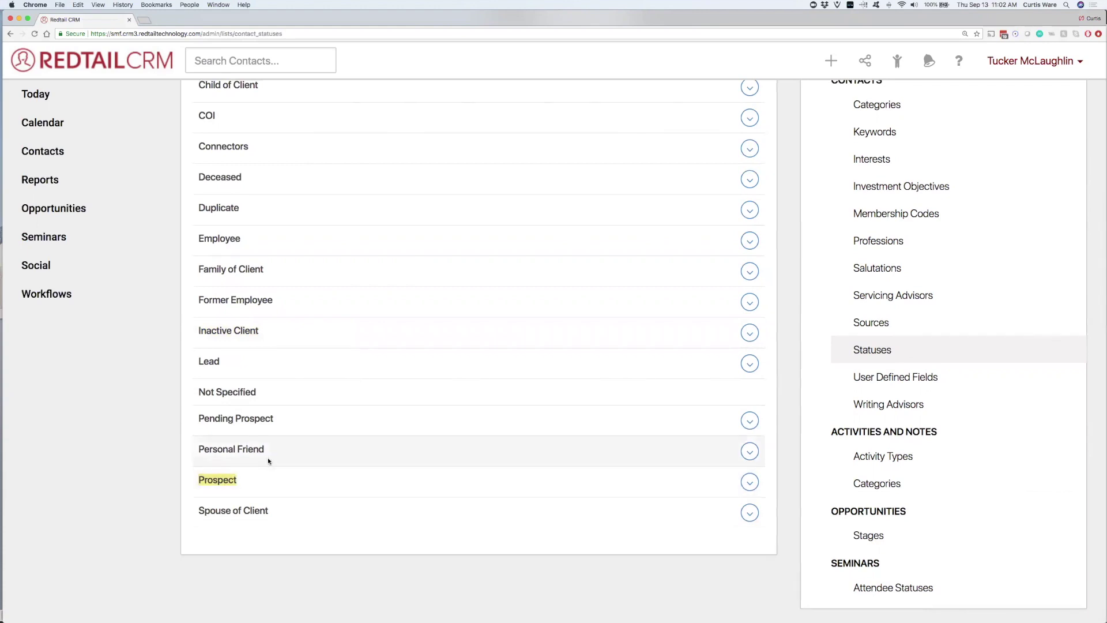
# Step: Open the contact categories list and review its entries from A through Warm
pyautogui.scroll(3, 907, 167)
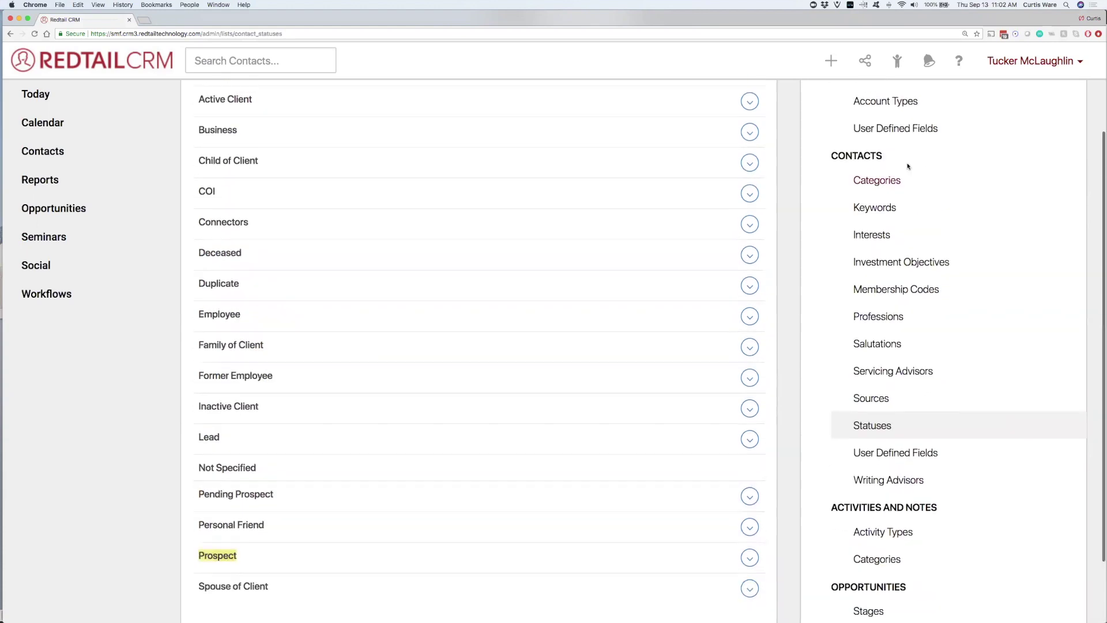
pyautogui.click(877, 184)
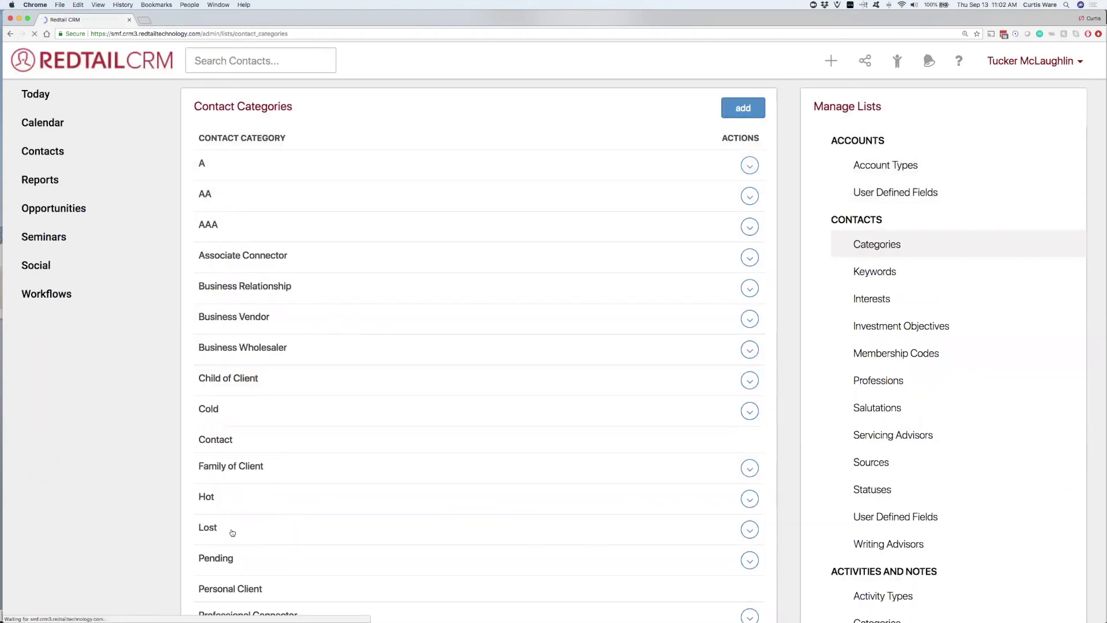
pyautogui.scroll(-5, 232, 407)
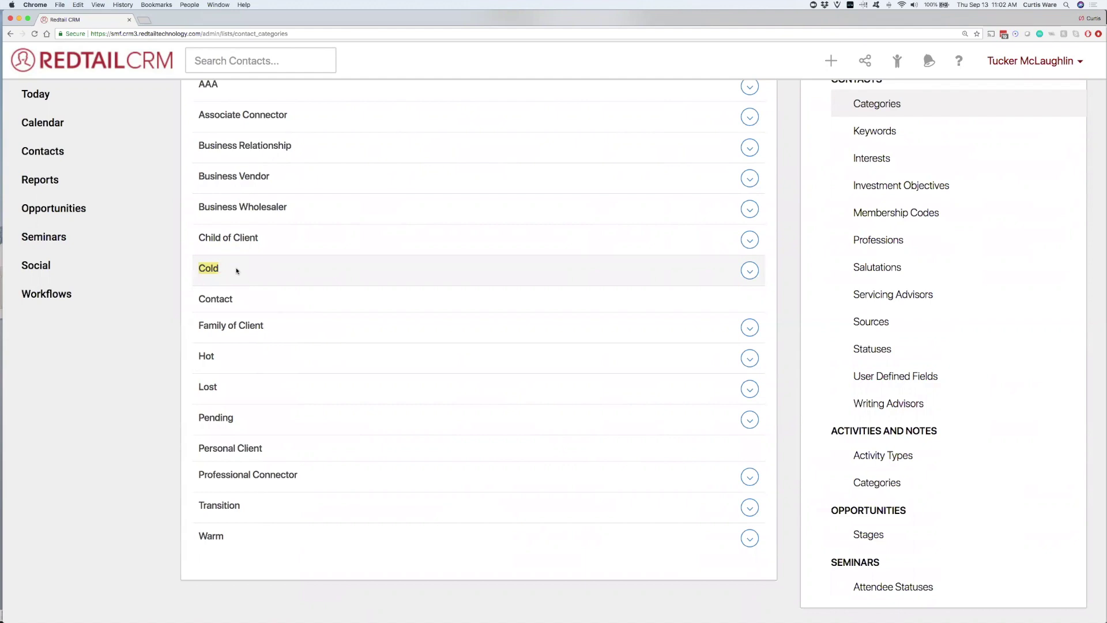
pyautogui.scroll(3, 432, 336)
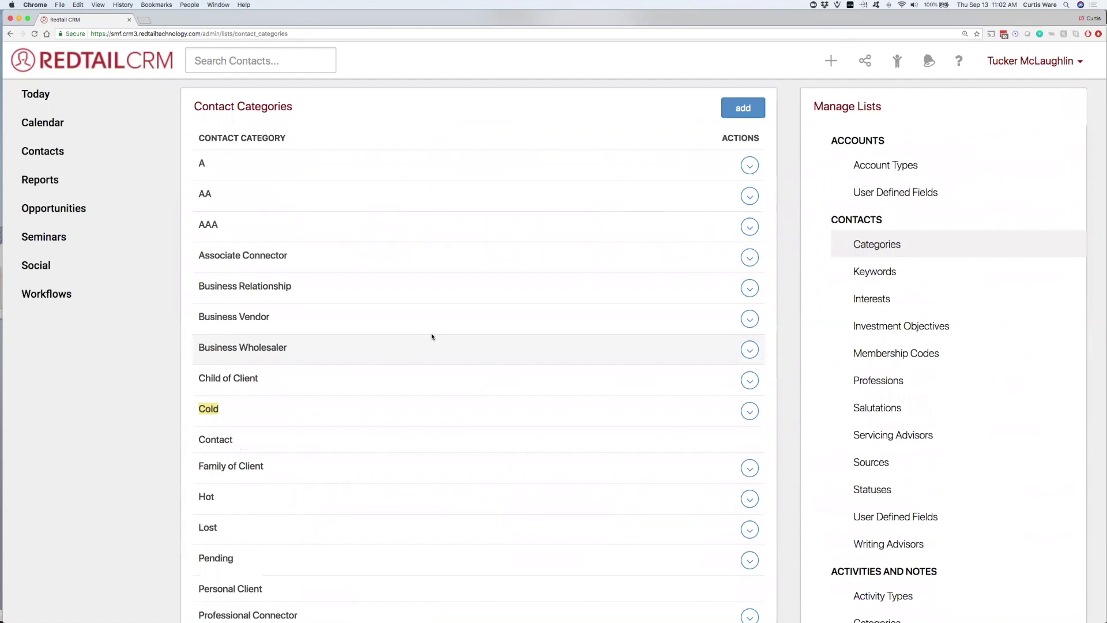
# Step: Return to the contact statuses list and check the actions available for the Pending Prospect status
pyautogui.click(877, 489)
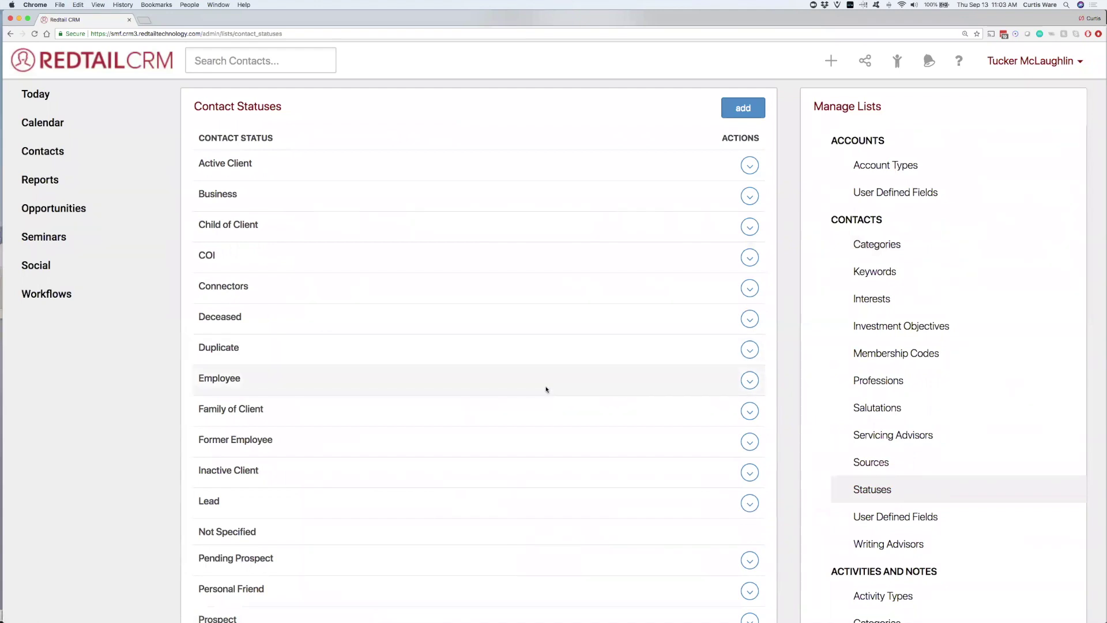
pyautogui.scroll(-5, 546, 389)
pyautogui.moveTo(276, 419); pyautogui.dragTo(194, 424)
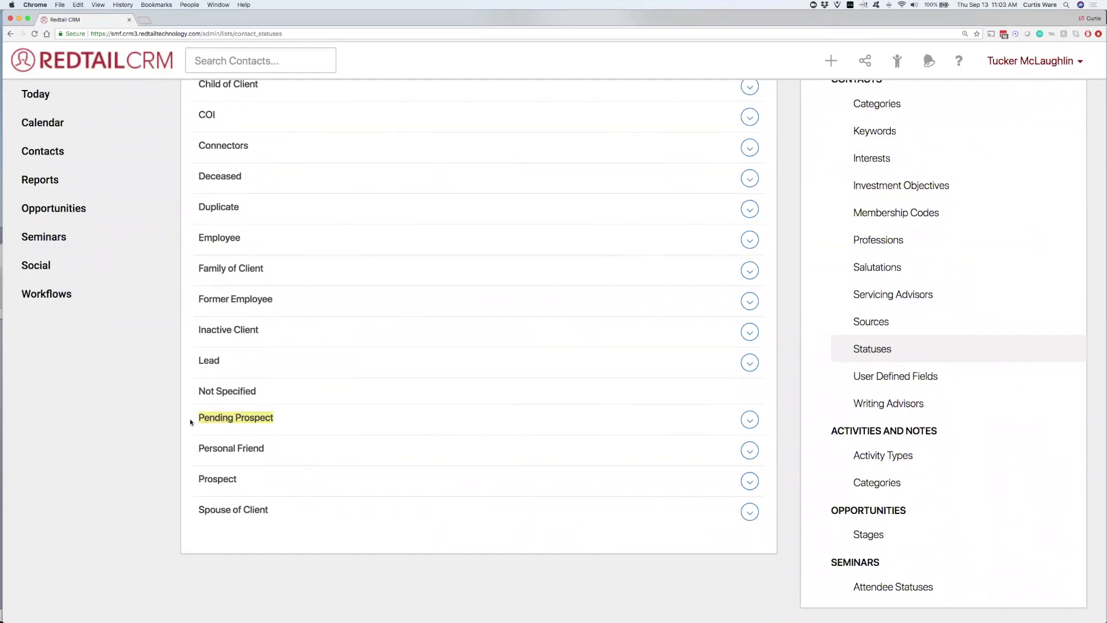
pyautogui.click(749, 420)
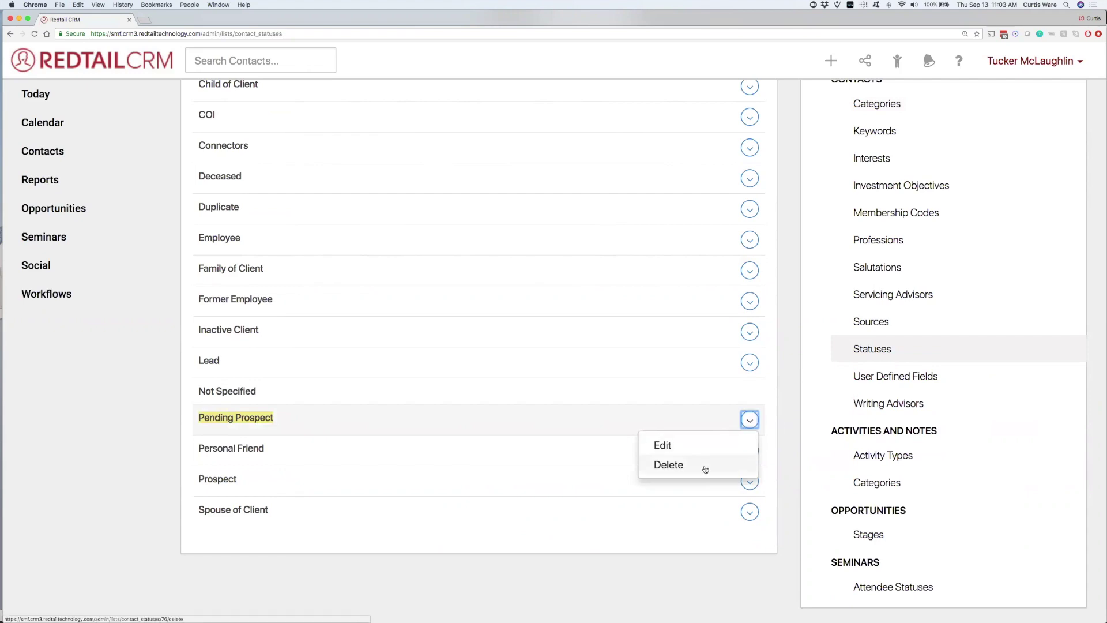
pyautogui.click(781, 416)
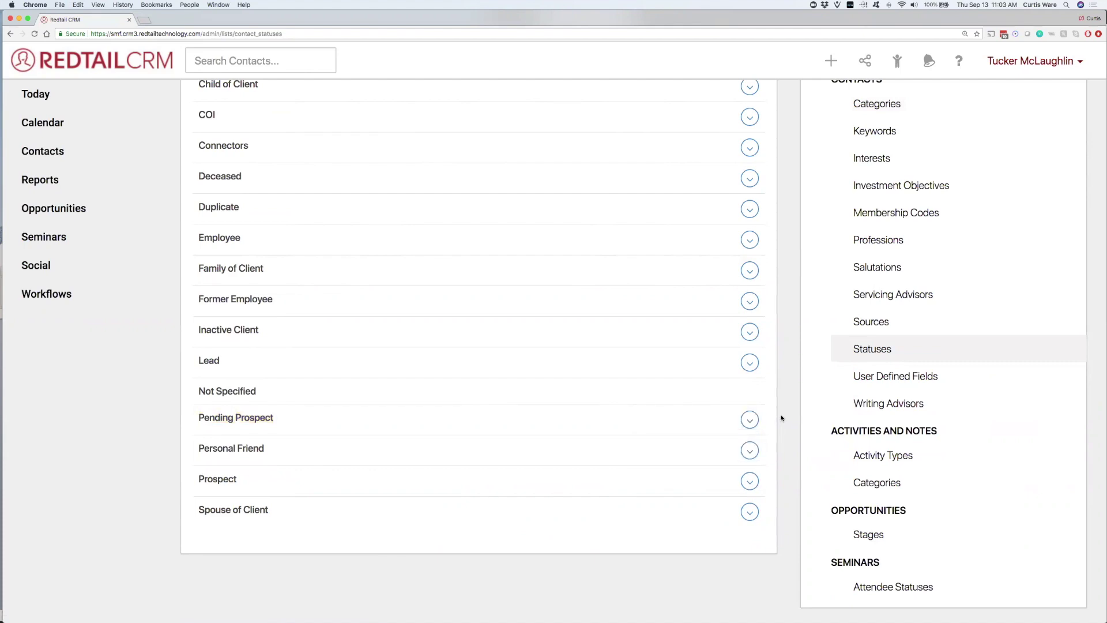
pyautogui.moveTo(282, 419); pyautogui.dragTo(198, 418)
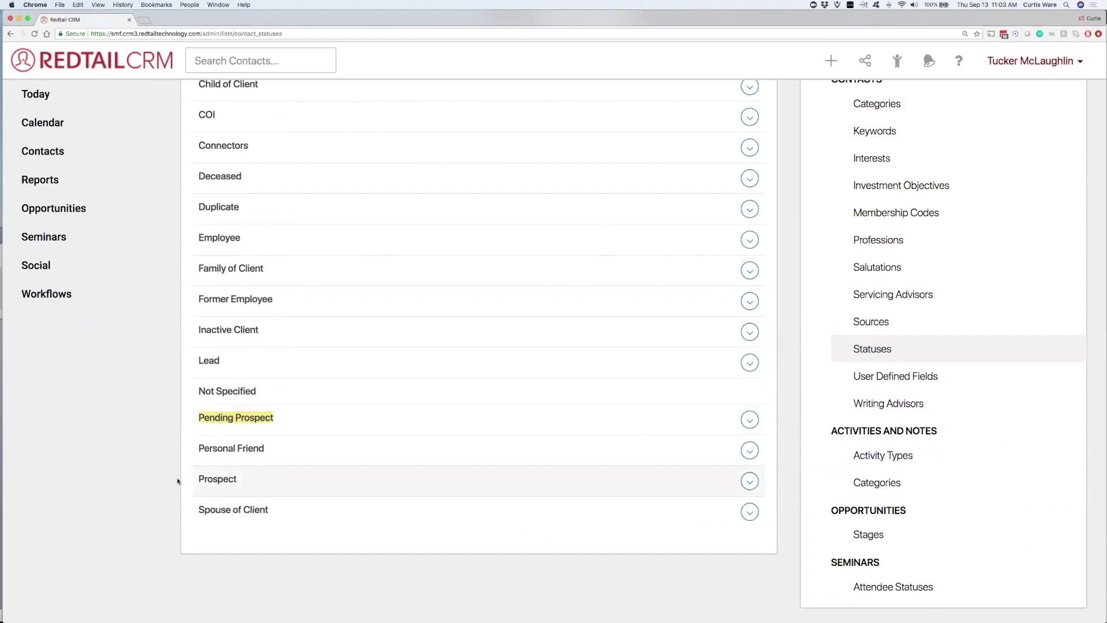
pyautogui.scroll(3, 171, 471)
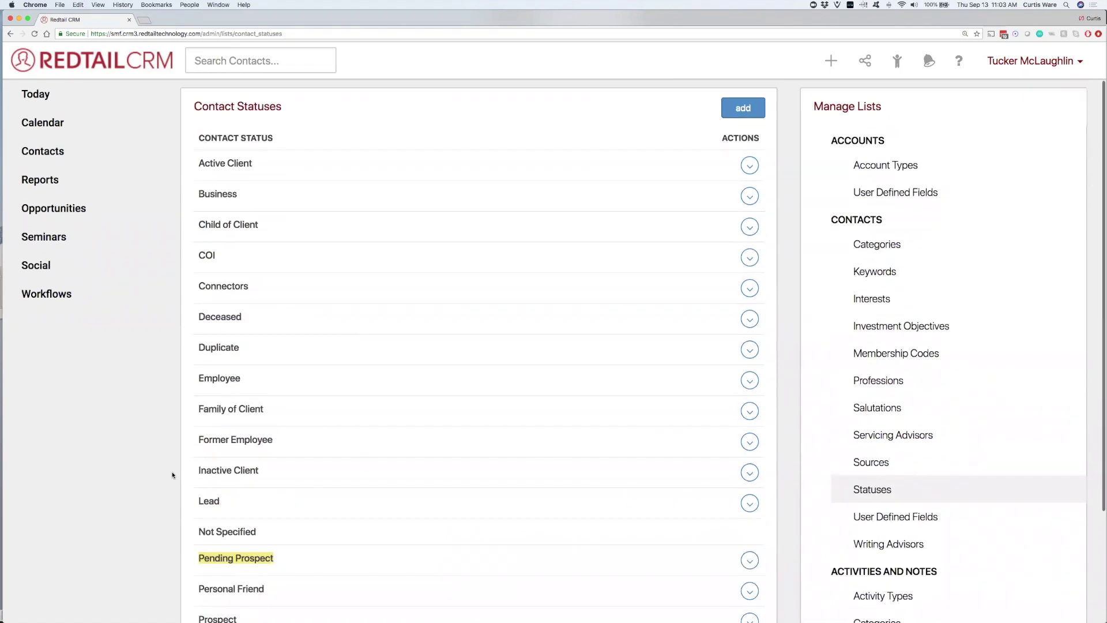
# Step: Run an advanced contact search with type Contact, field Status, operand Equal To and value Pending Prospect
pyautogui.click(45, 152)
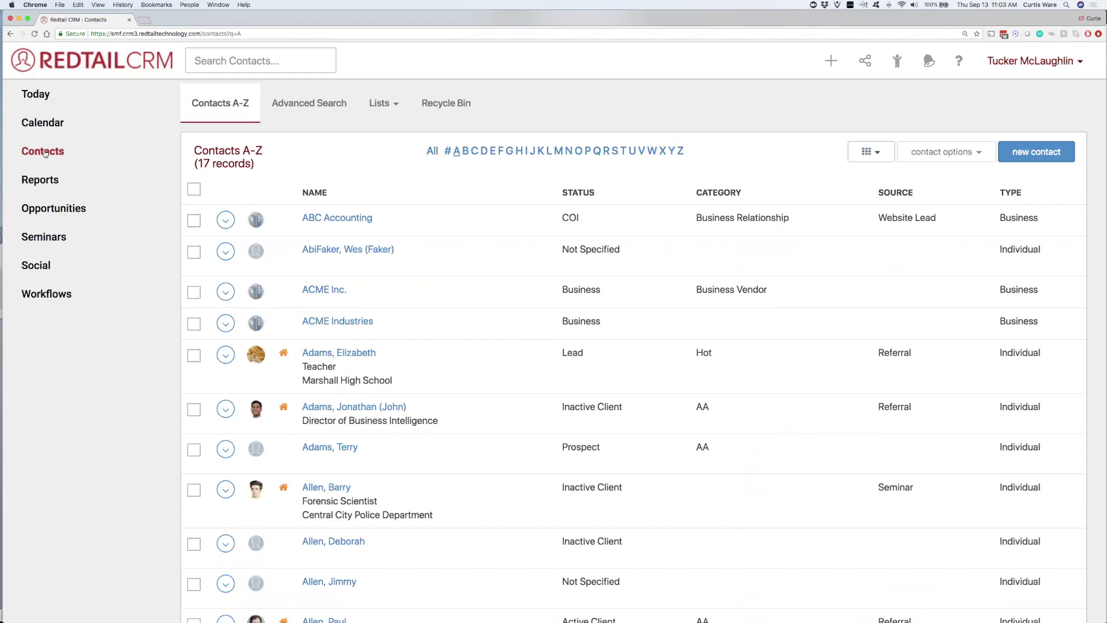
pyautogui.click(307, 110)
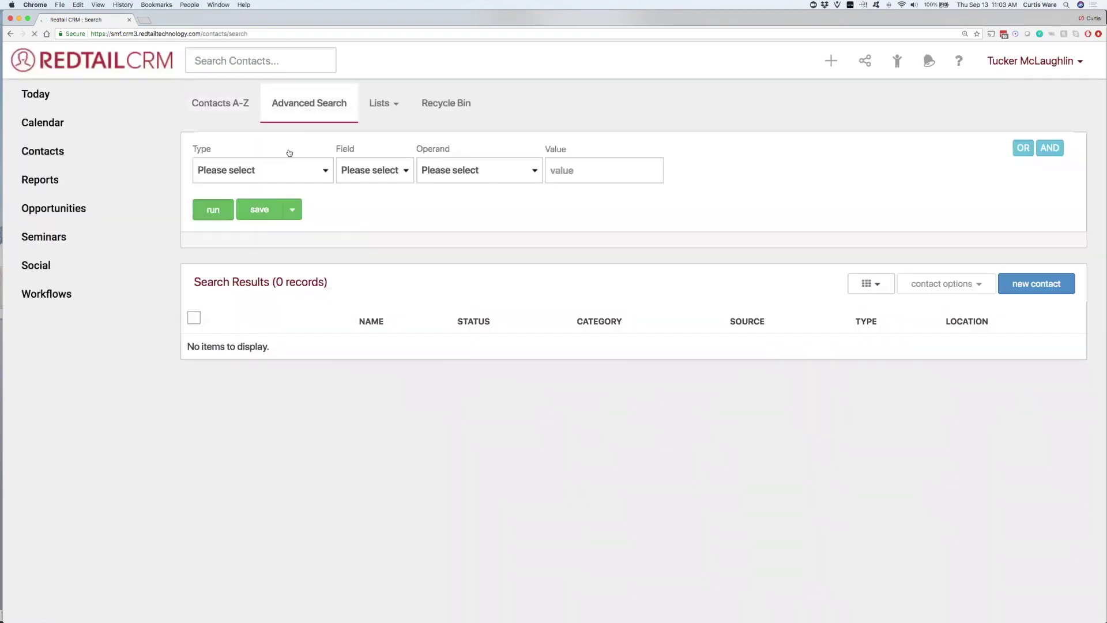
pyautogui.click(286, 170)
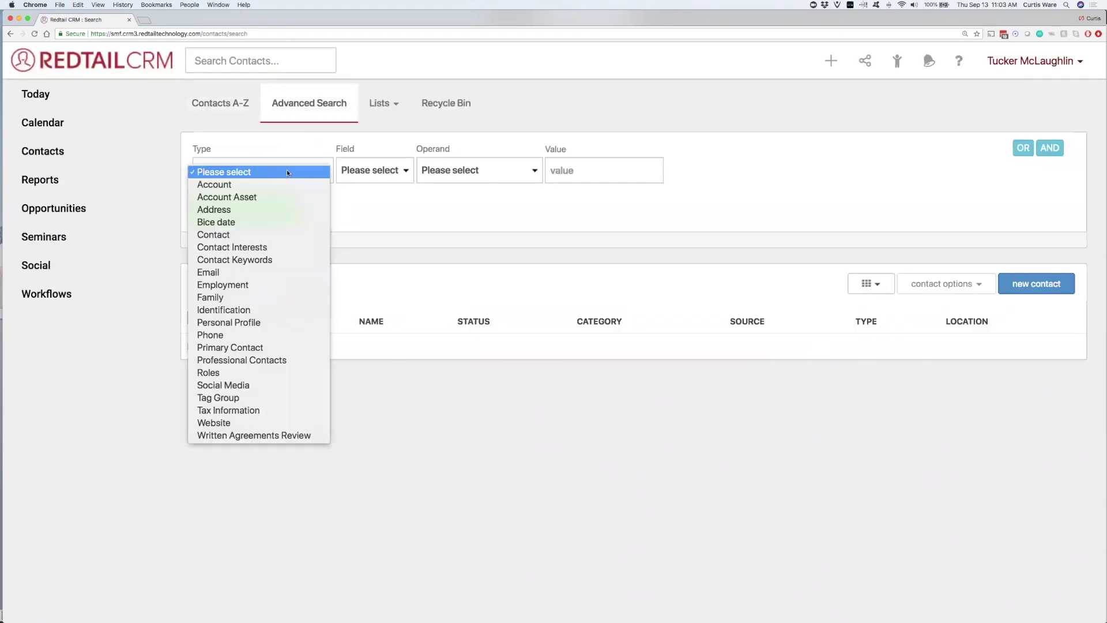
pyautogui.click(289, 233)
pyautogui.click(406, 172)
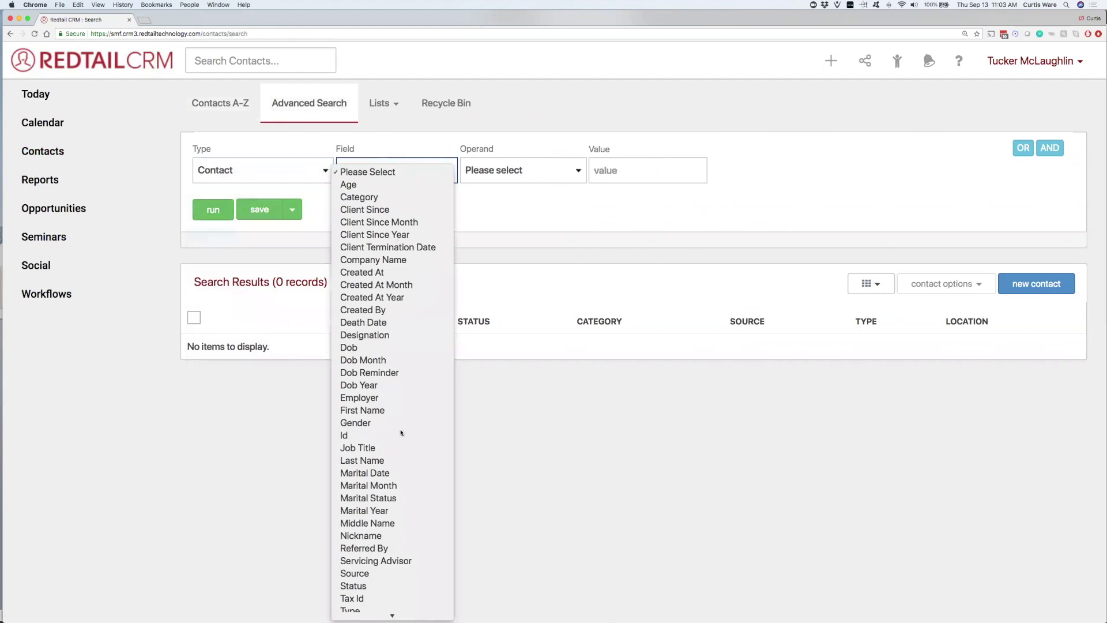
pyautogui.click(354, 586)
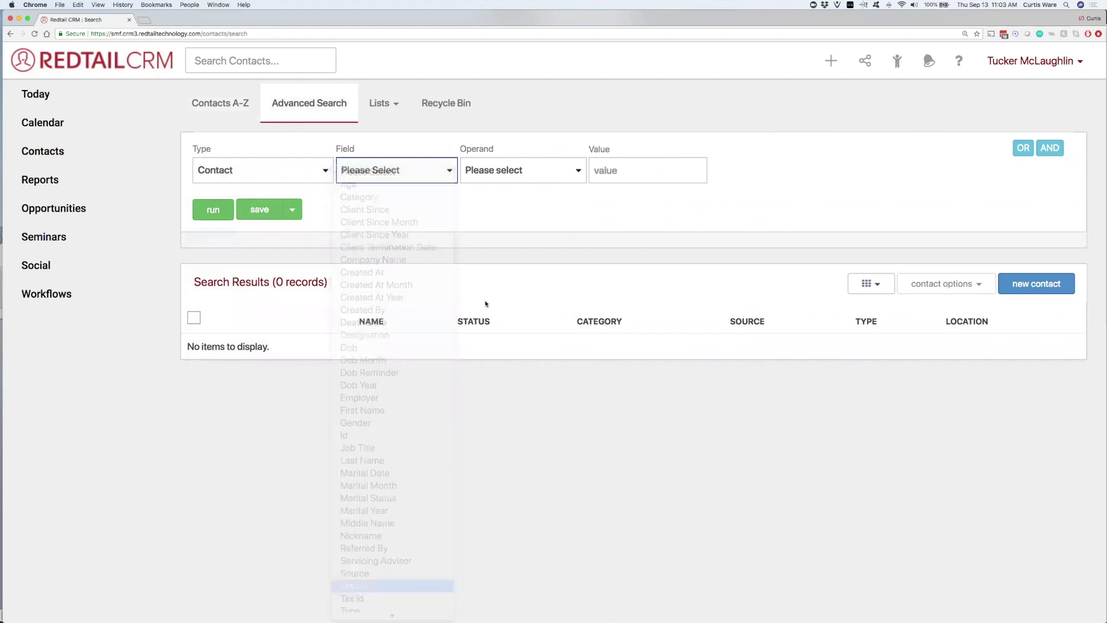
pyautogui.click(523, 172)
pyautogui.click(531, 197)
pyautogui.click(634, 171)
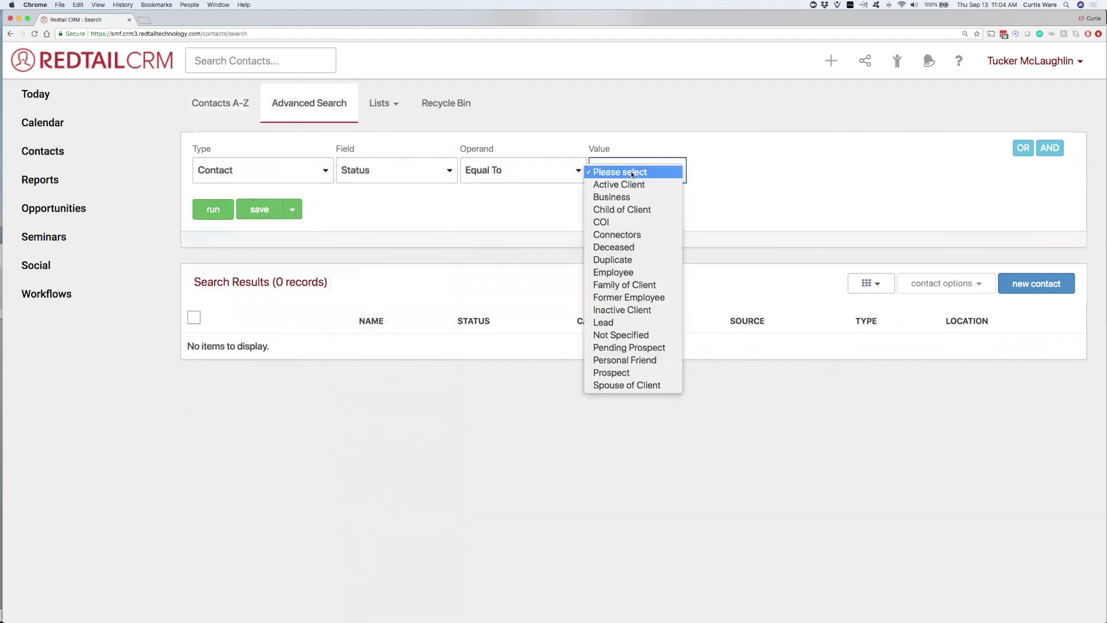
pyautogui.click(657, 348)
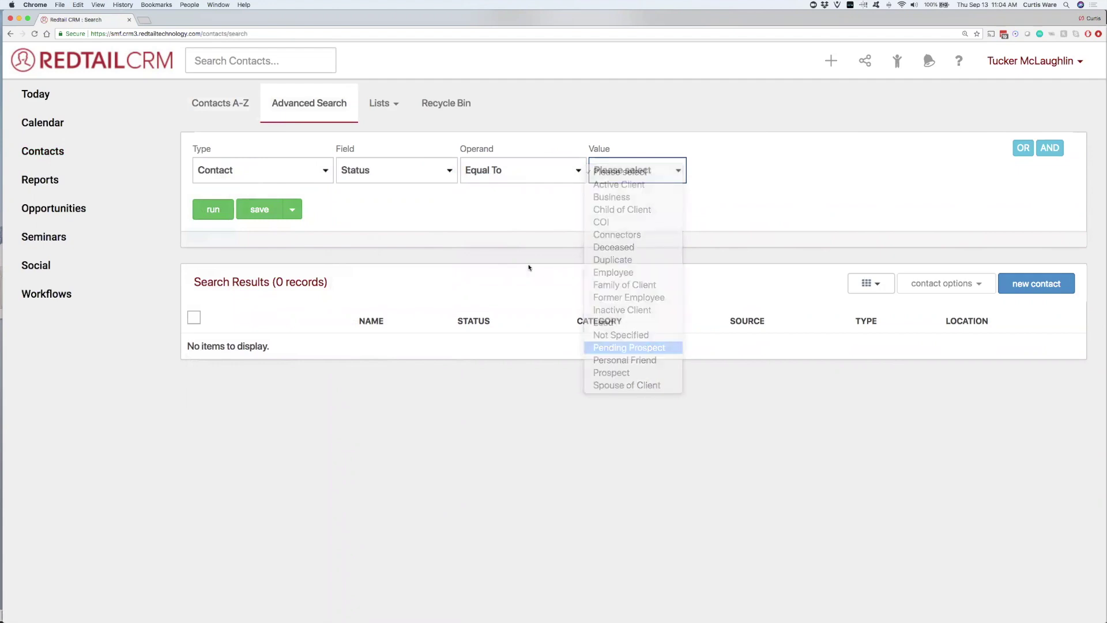
pyautogui.click(220, 217)
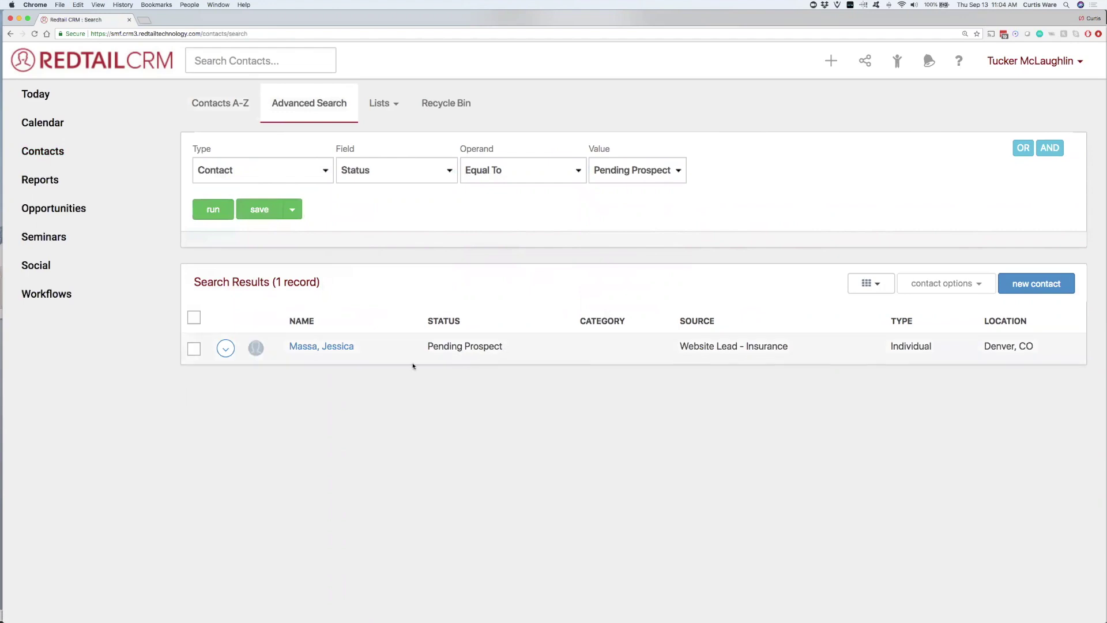
# Step: Open the Pending Prospect contact from the search results and update its details to status Prospect and category Warm
pyautogui.click(334, 348)
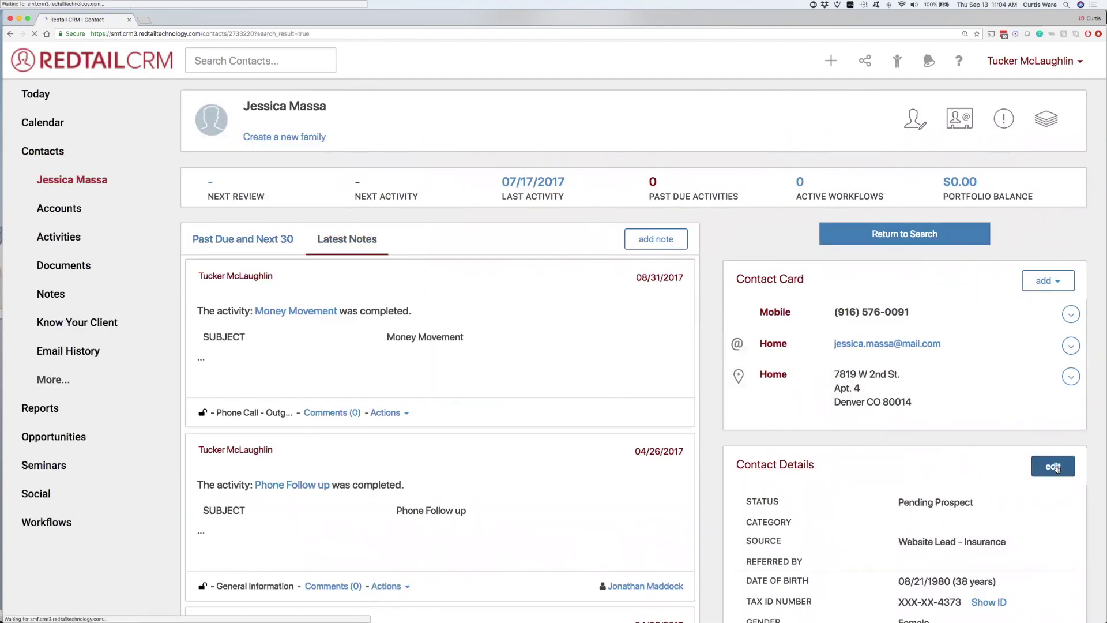
pyautogui.click(1056, 468)
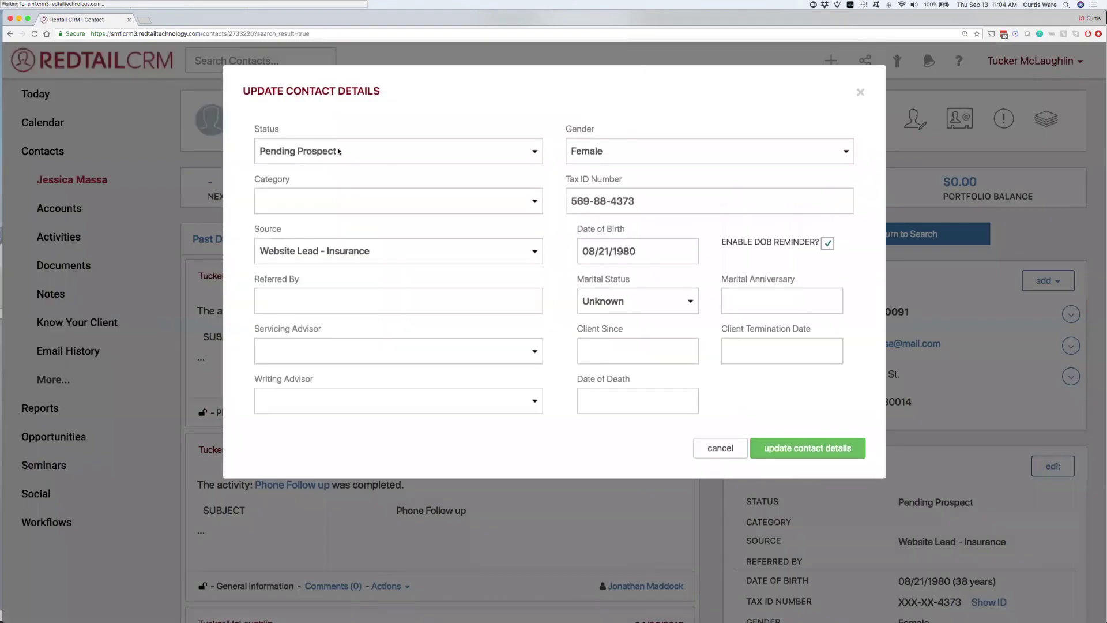
pyautogui.click(338, 151)
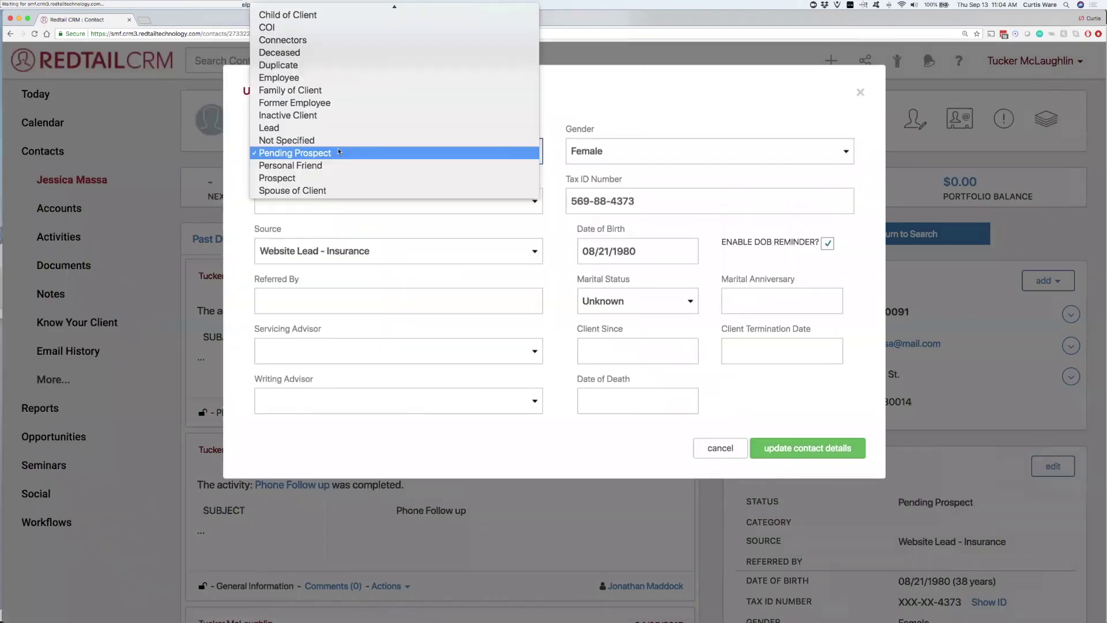
pyautogui.click(332, 177)
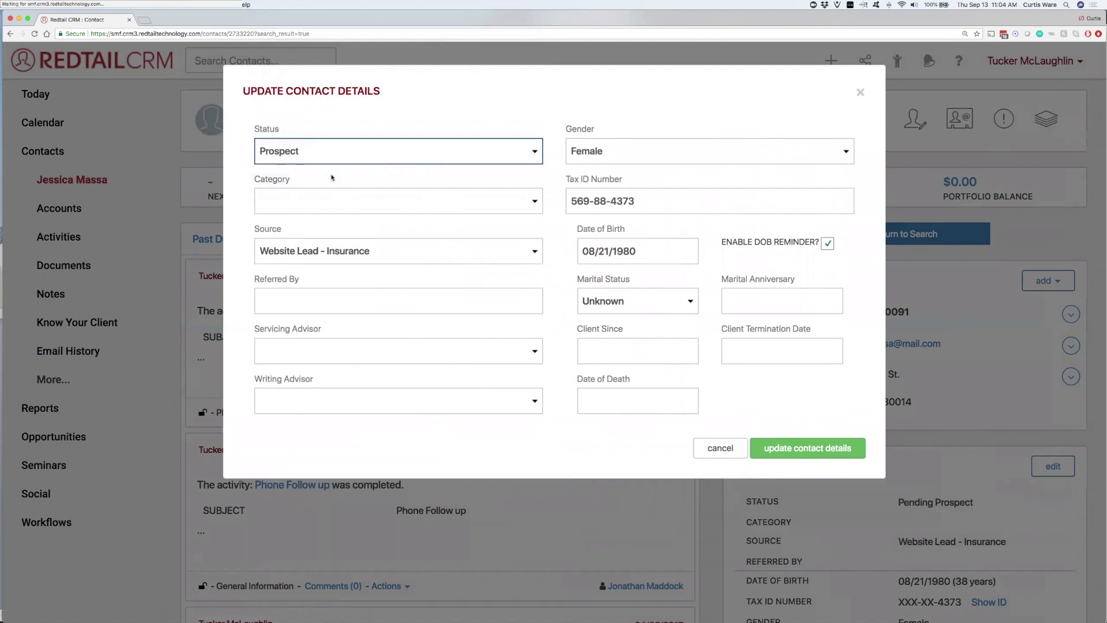
pyautogui.click(316, 201)
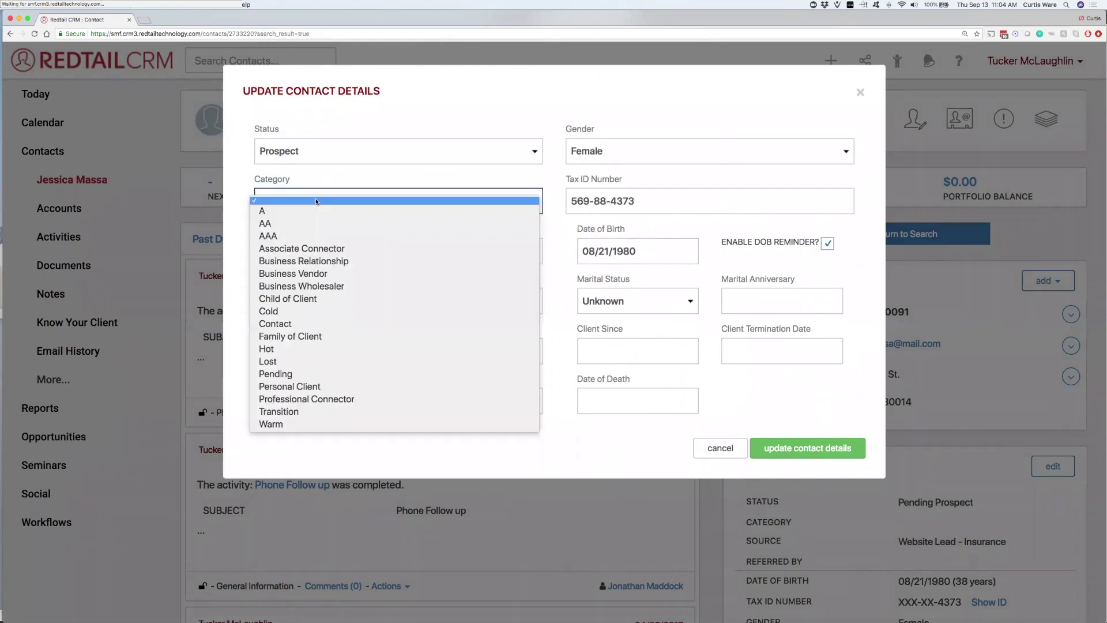
pyautogui.click(298, 316)
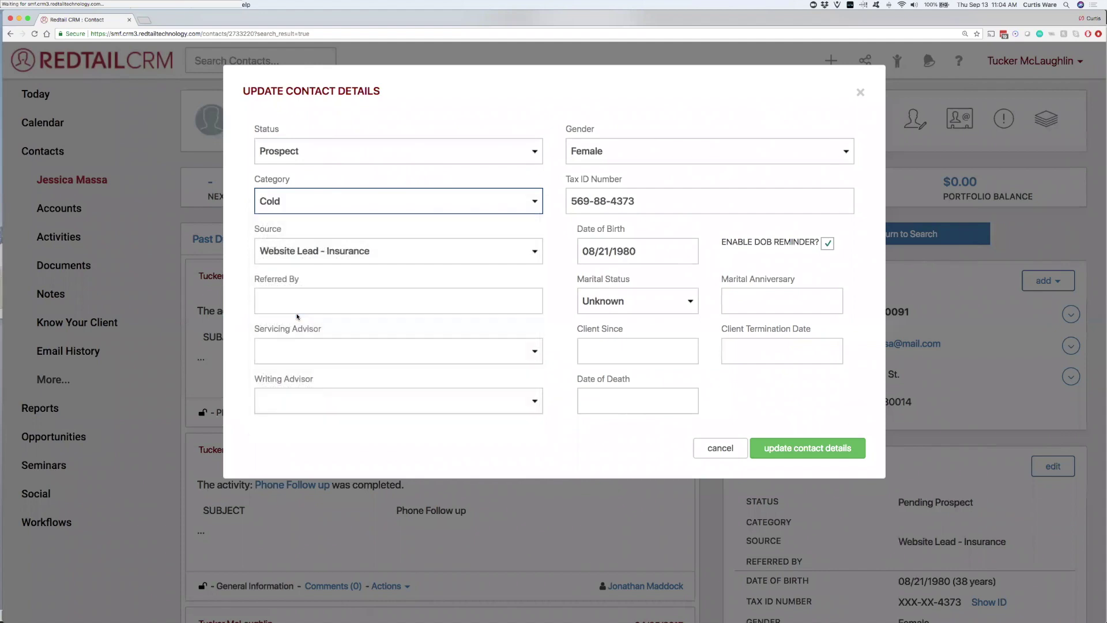
pyautogui.click(321, 200)
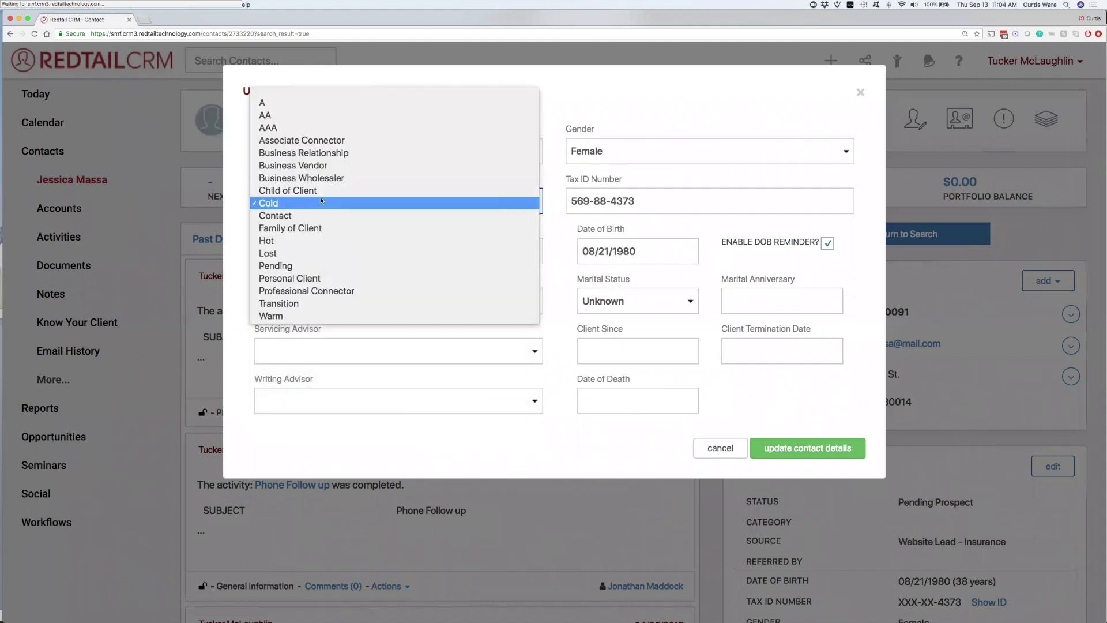
pyautogui.click(301, 318)
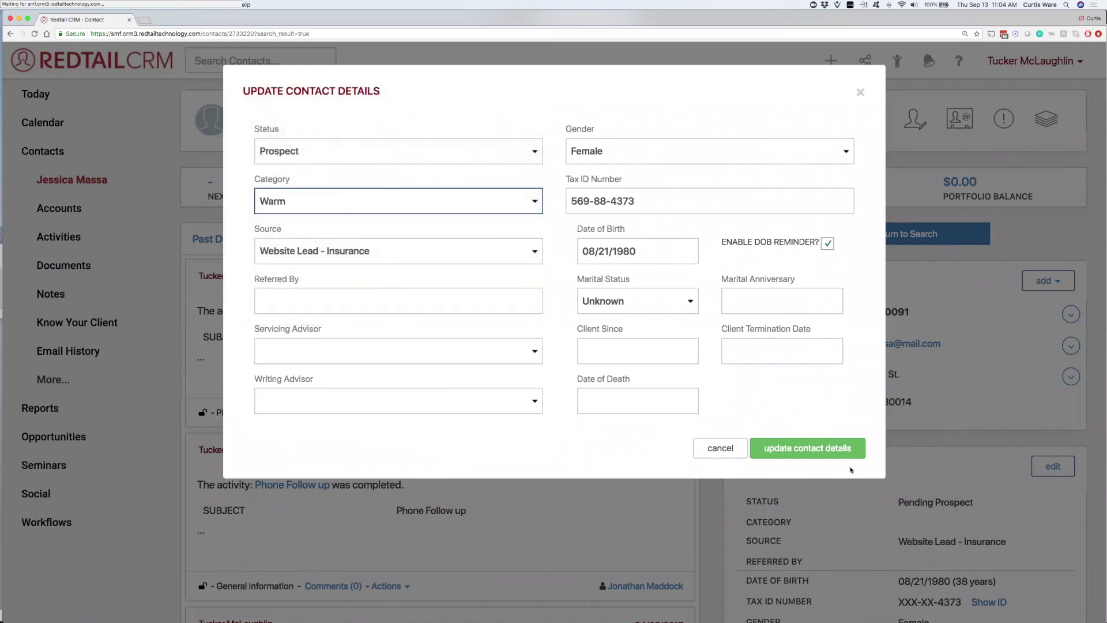
pyautogui.click(797, 451)
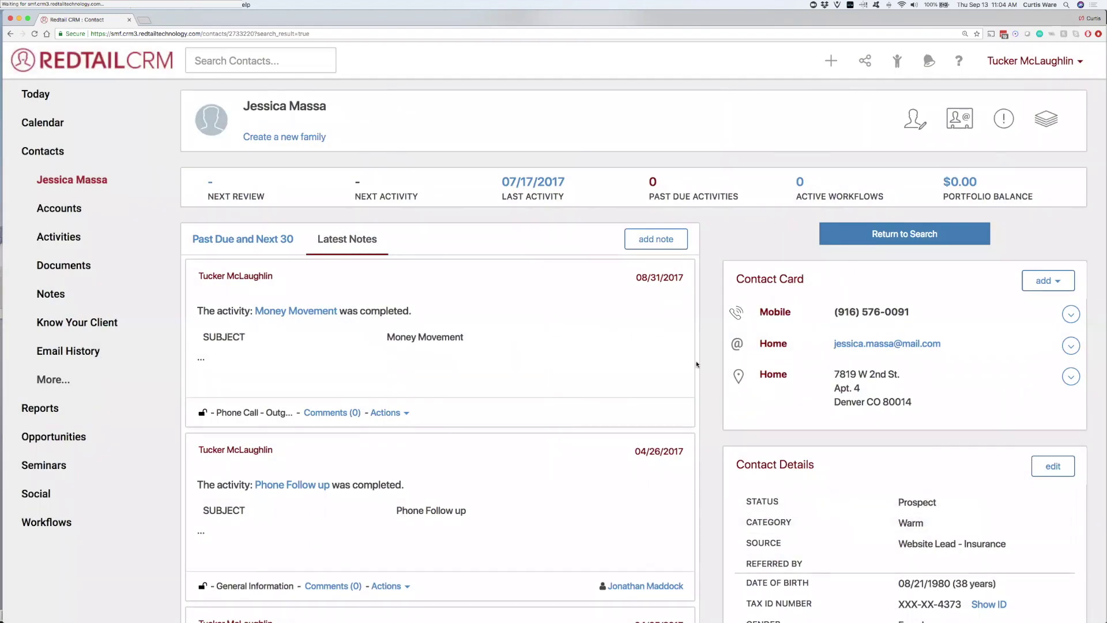
# Step: Delete the Pending Prospect entry from the contact statuses in the account's managed database lists
pyautogui.click(1031, 64)
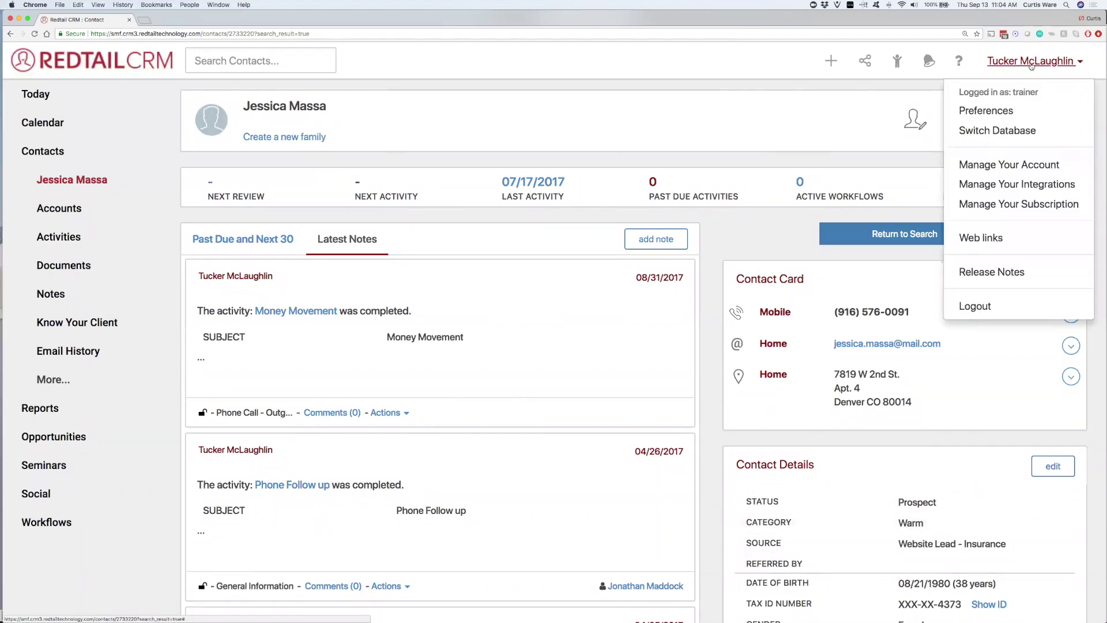
pyautogui.click(1028, 168)
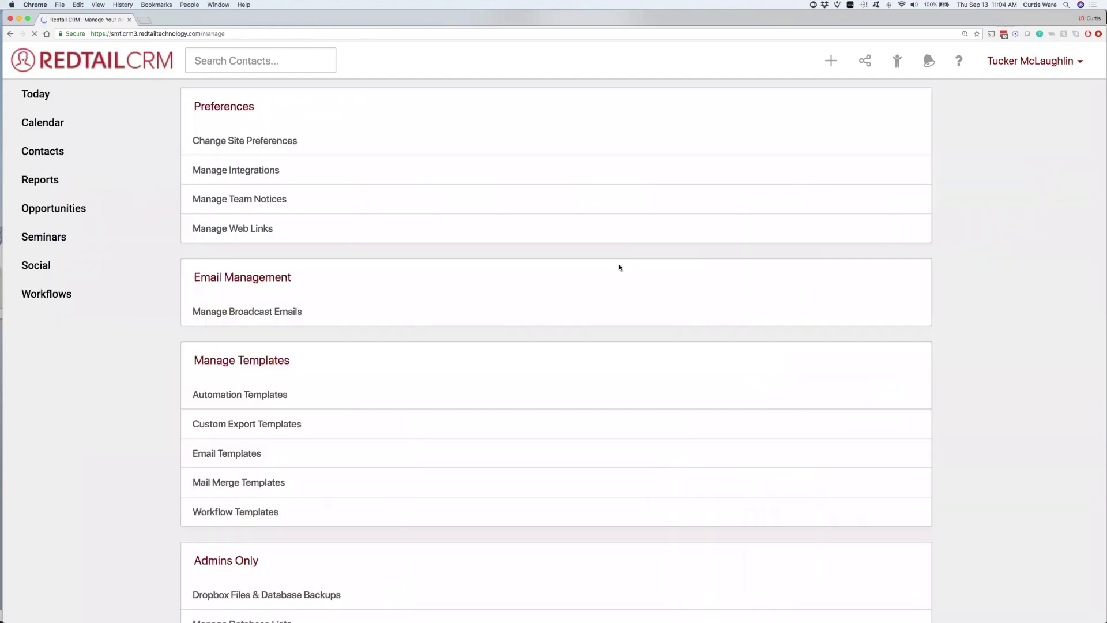
pyautogui.scroll(-3, 358, 393)
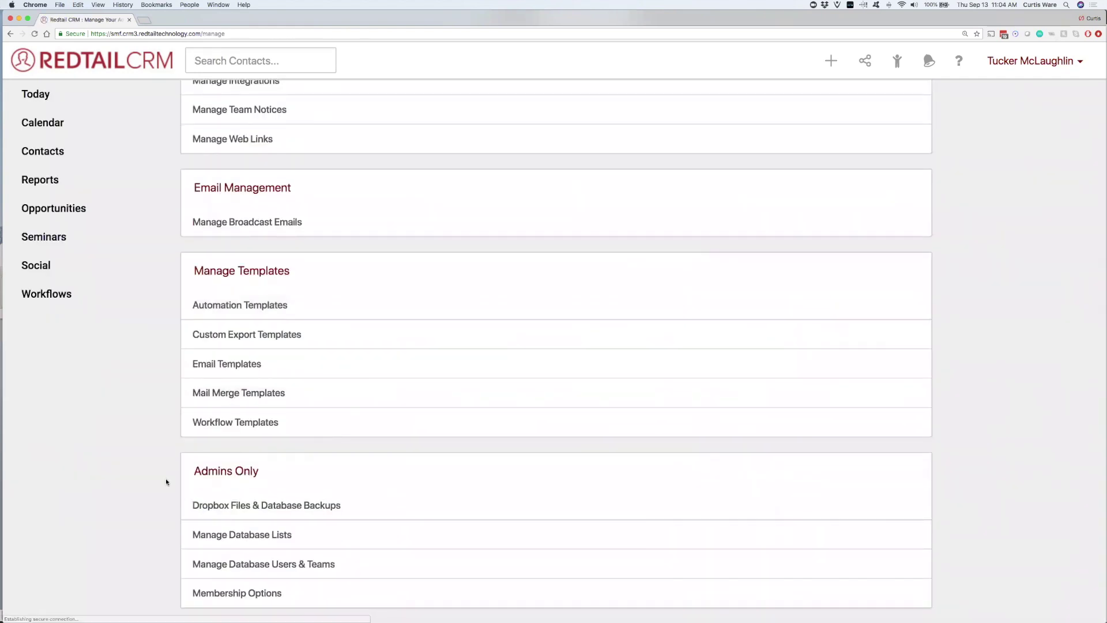
pyautogui.click(249, 535)
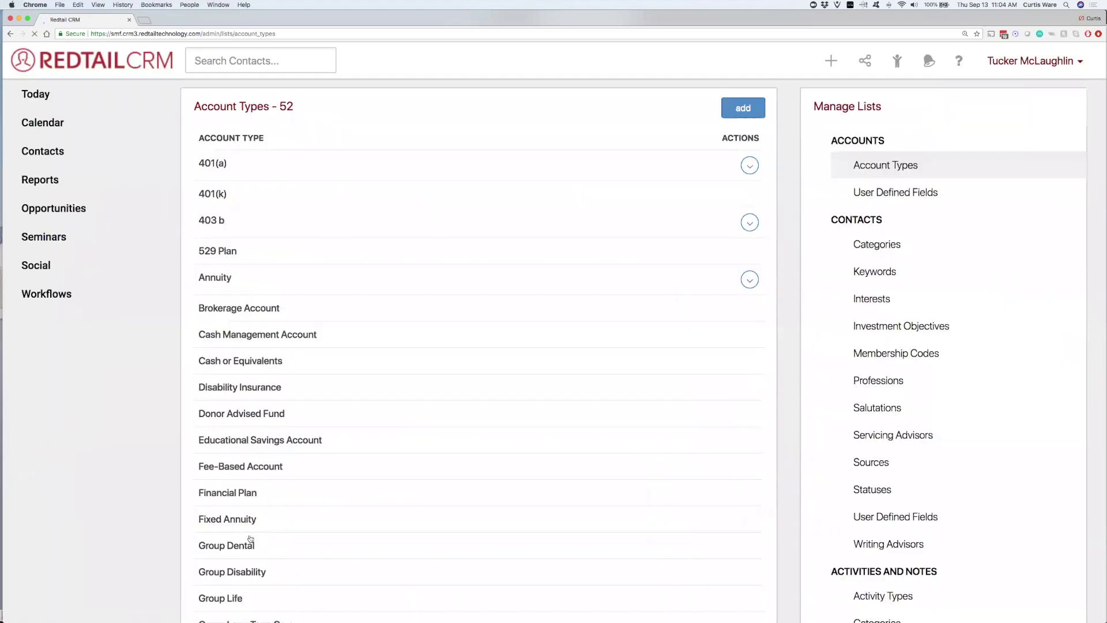
pyautogui.click(872, 489)
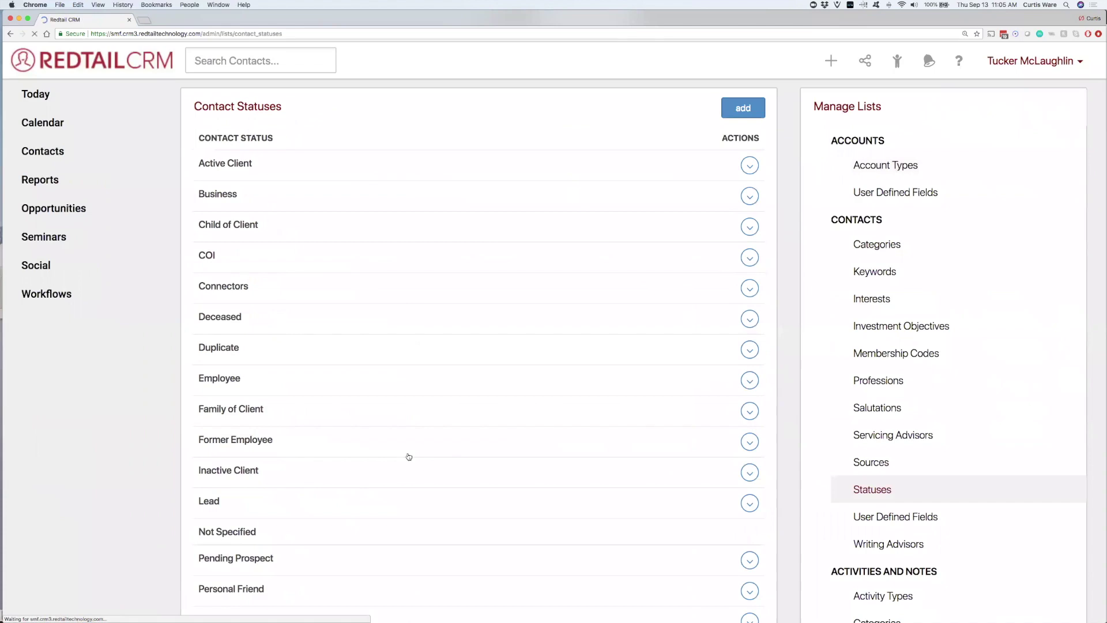
pyautogui.scroll(-3, 316, 492)
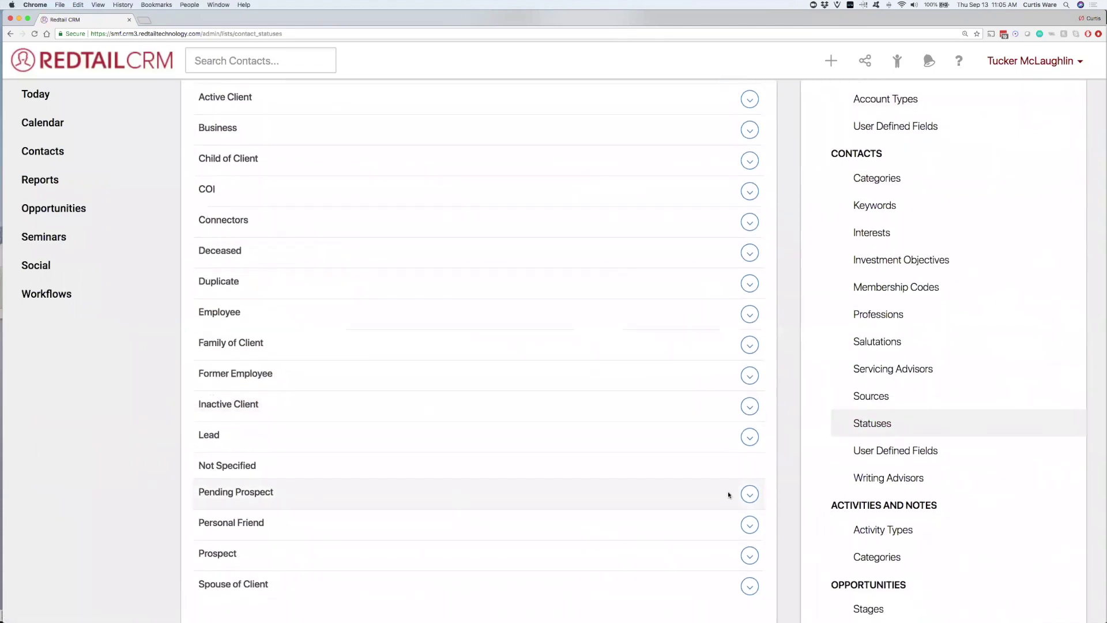
pyautogui.click(750, 494)
pyautogui.click(691, 539)
pyautogui.click(728, 182)
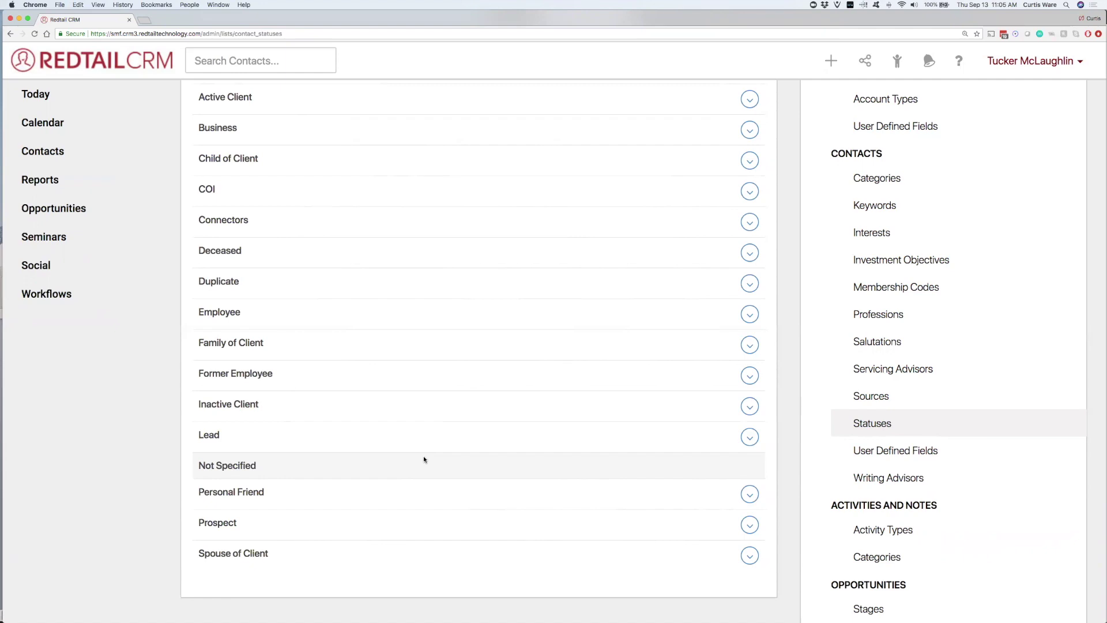
# Step: Run an advanced contact search with type Contact, field Status, operand Equal To and value Inactive Client
pyautogui.click(52, 153)
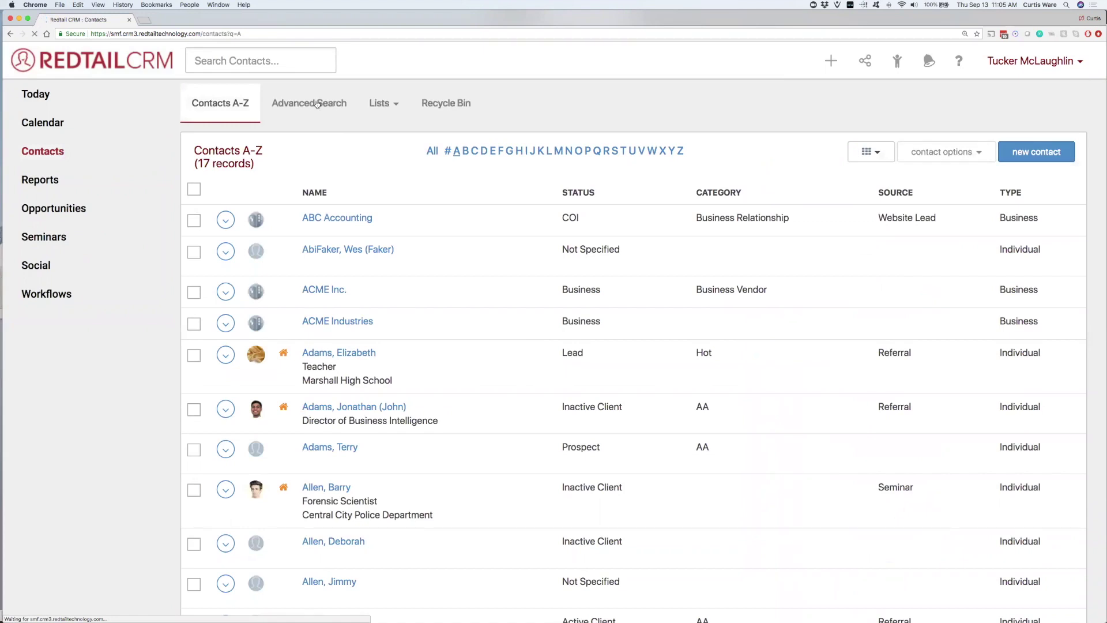
pyautogui.click(317, 103)
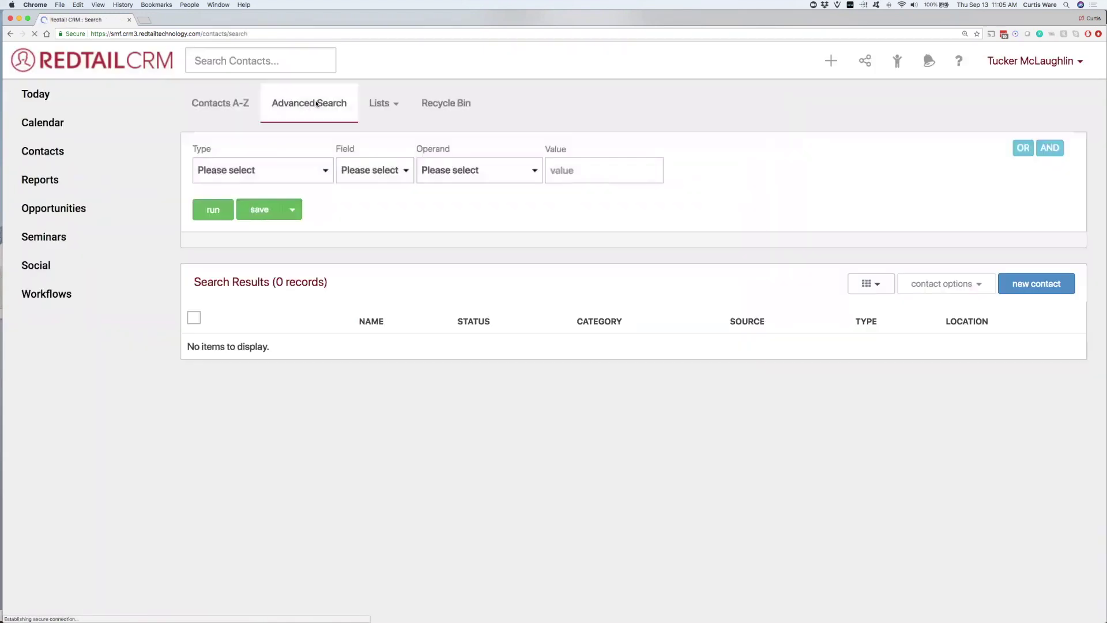
pyautogui.click(320, 171)
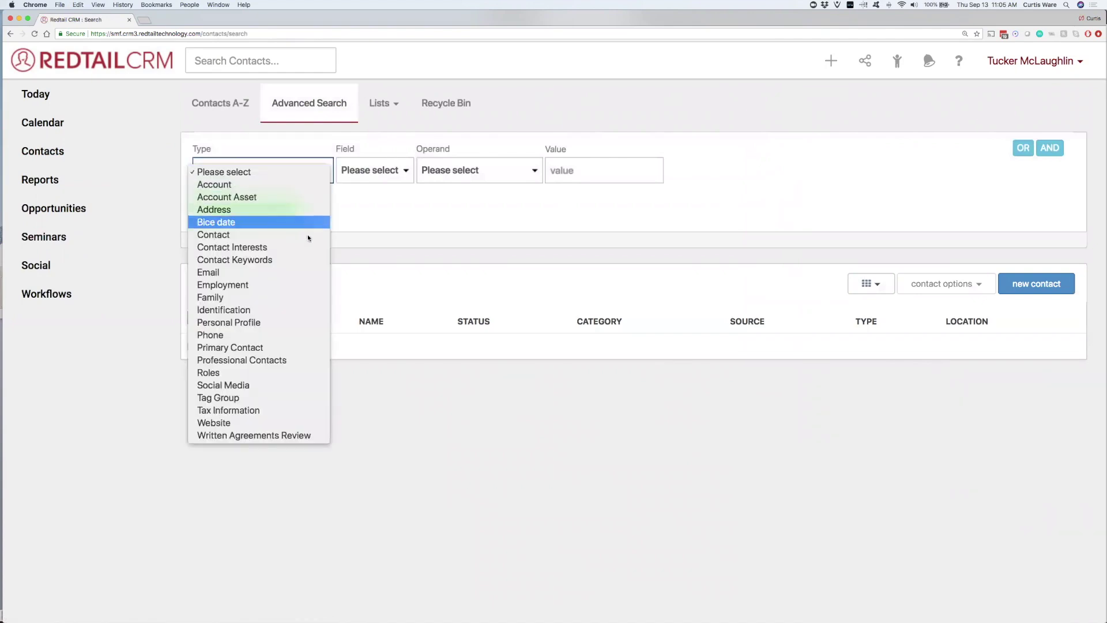
pyautogui.click(309, 235)
pyautogui.click(378, 174)
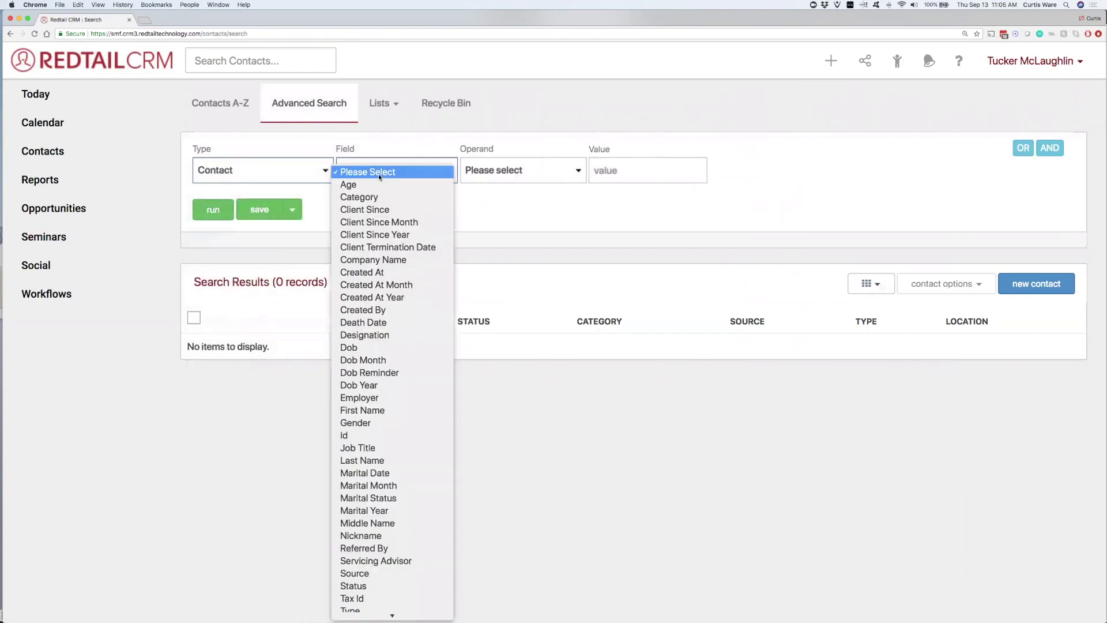
pyautogui.click(402, 587)
pyautogui.click(523, 170)
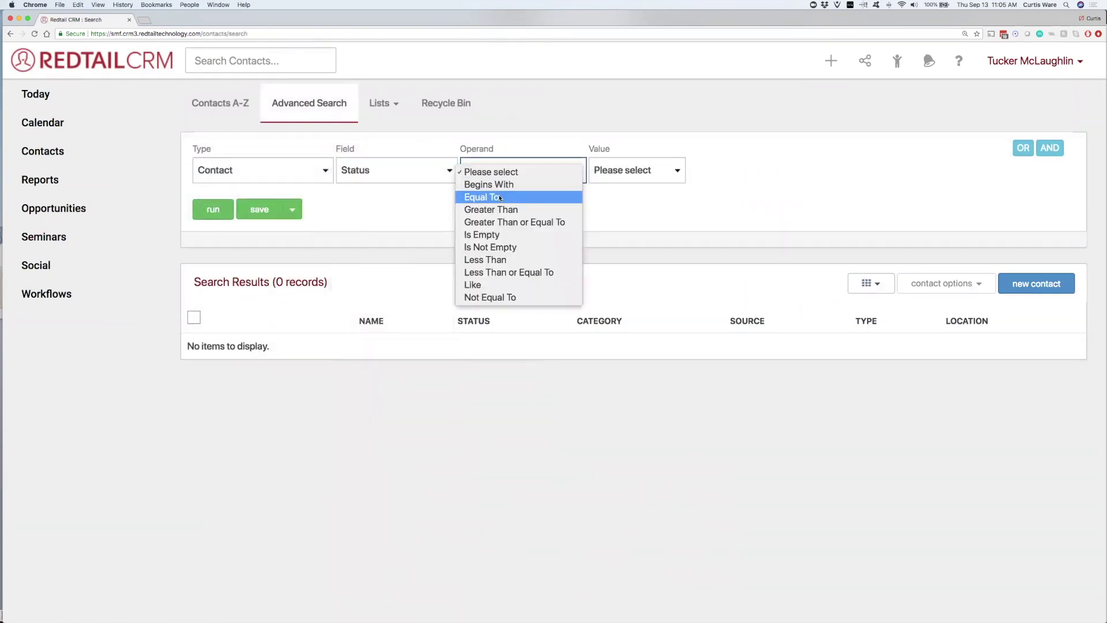
pyautogui.click(635, 172)
pyautogui.click(635, 171)
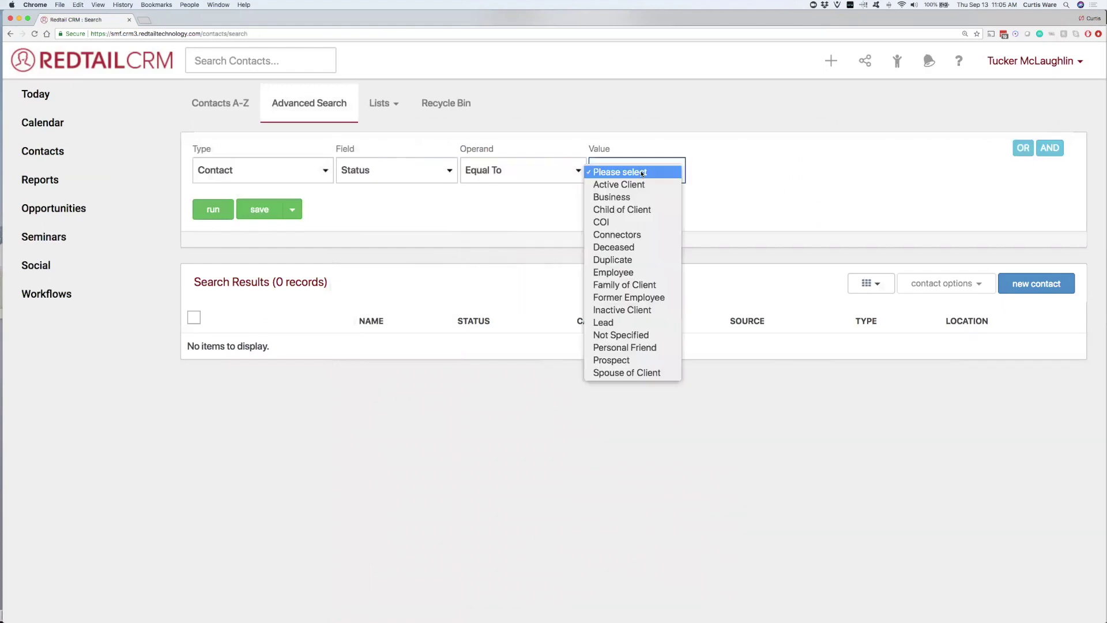
pyautogui.click(666, 314)
pyautogui.click(213, 209)
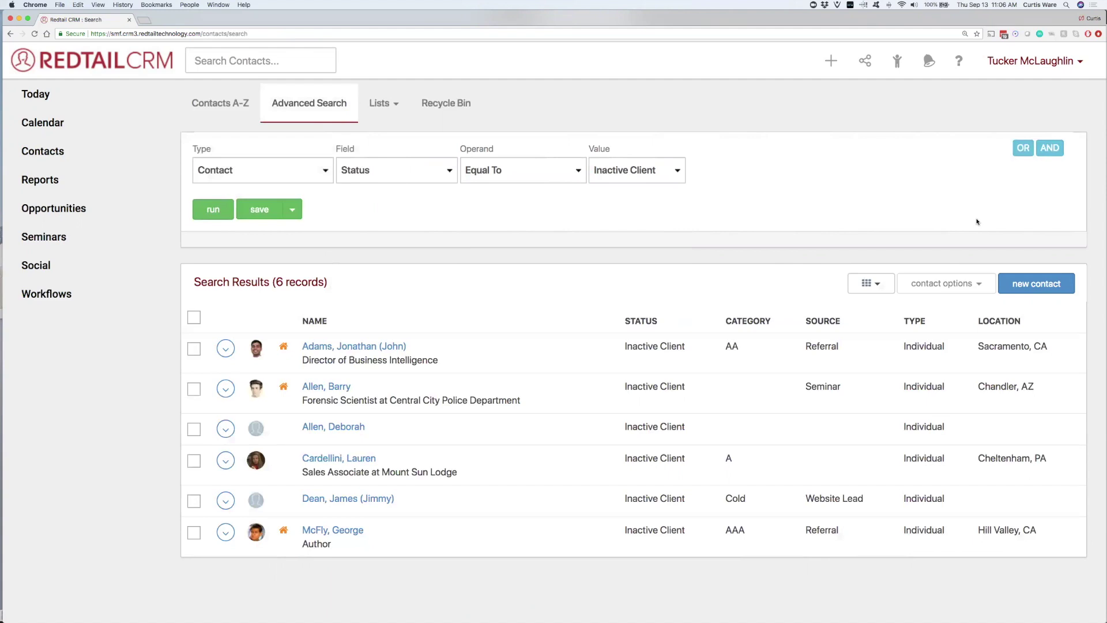
# Step: Add an AND condition to the search with type Contact, field Client Termination Date and operand Less Than or Equal To
pyautogui.click(1050, 147)
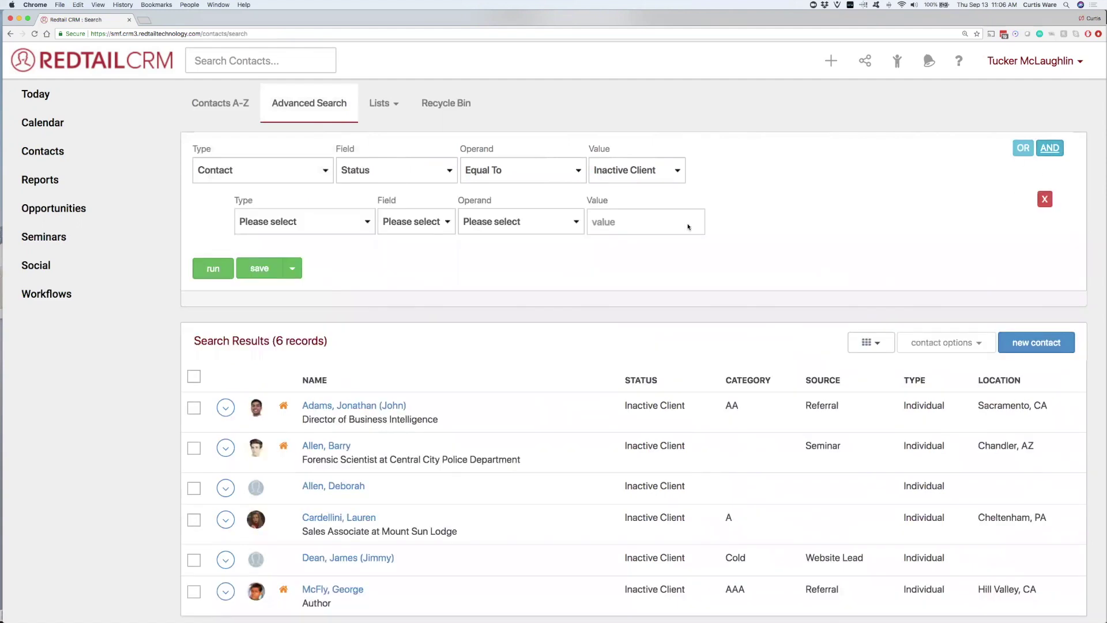
pyautogui.click(357, 225)
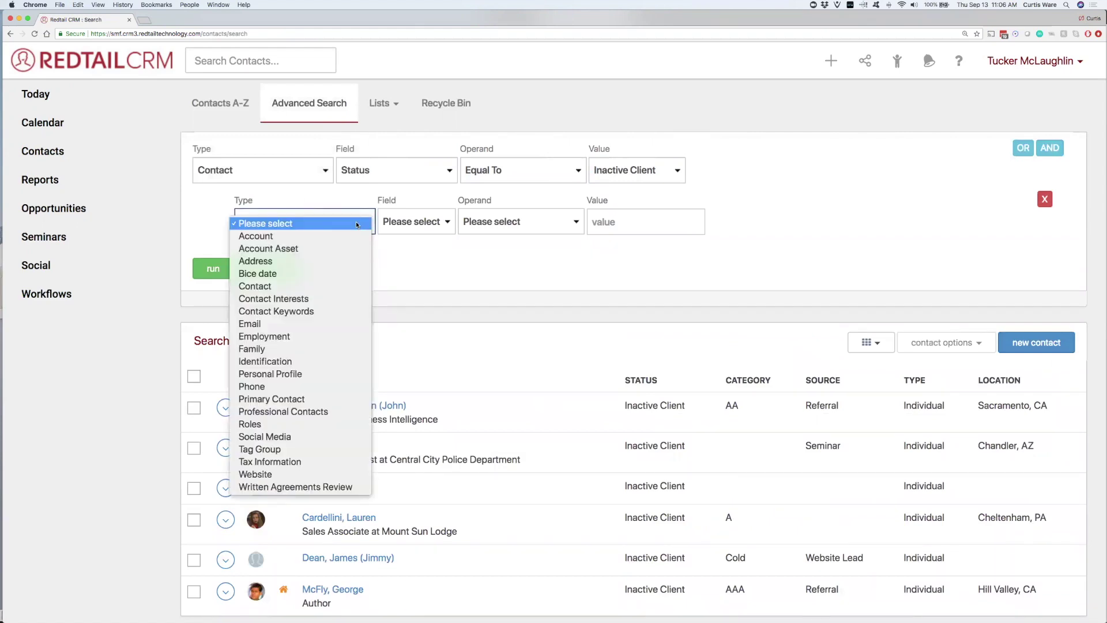
pyautogui.click(352, 286)
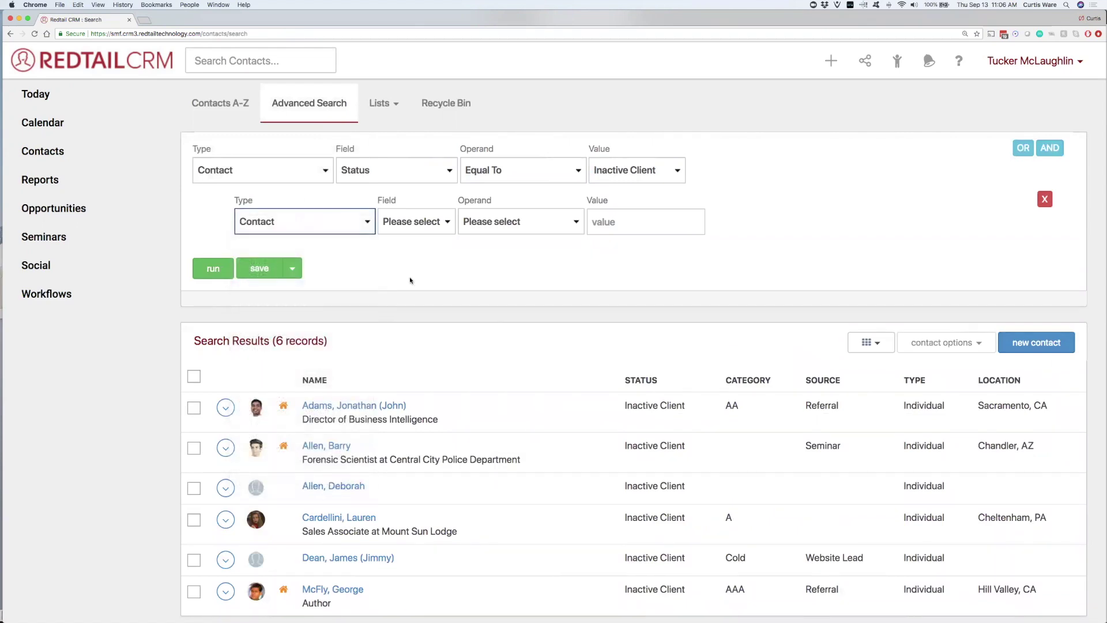
pyautogui.click(434, 222)
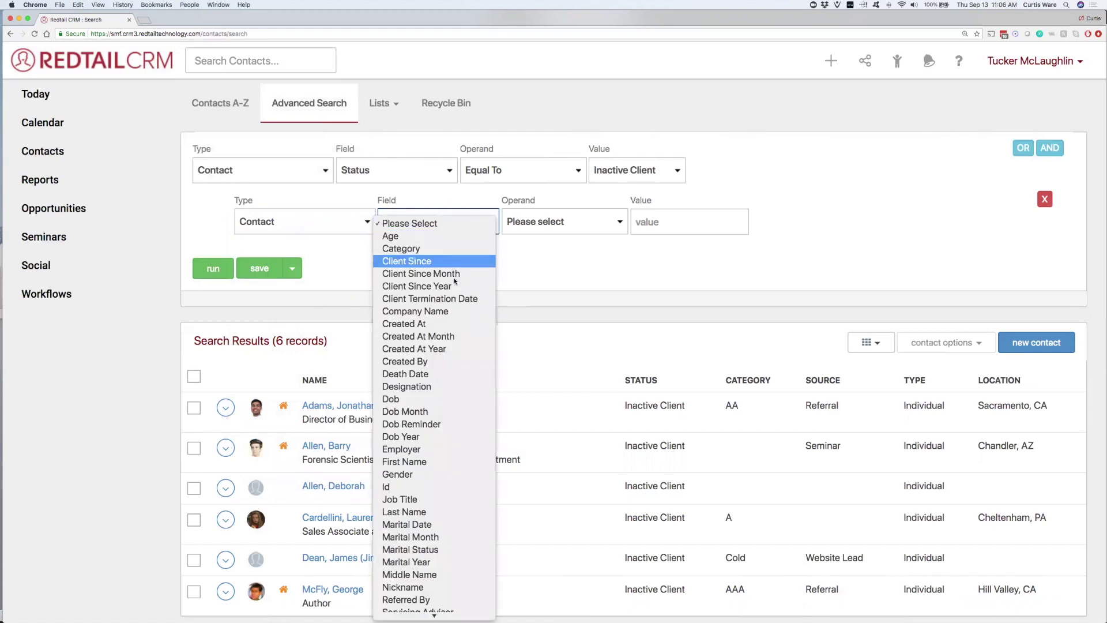
pyautogui.click(456, 286)
pyautogui.click(452, 228)
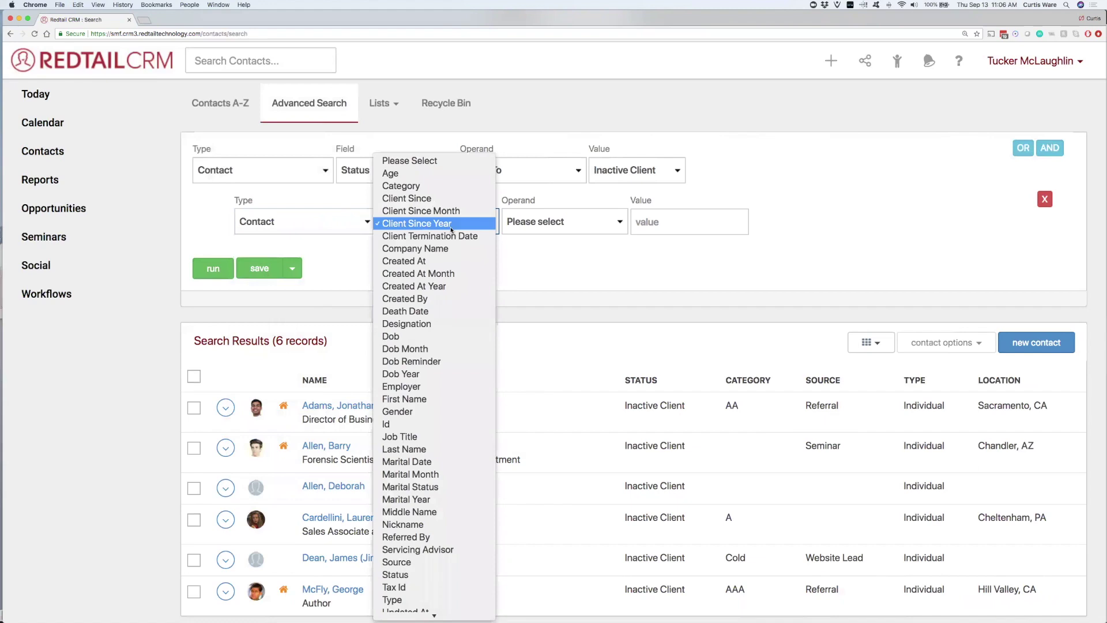
pyautogui.scroll(-1, 460, 338)
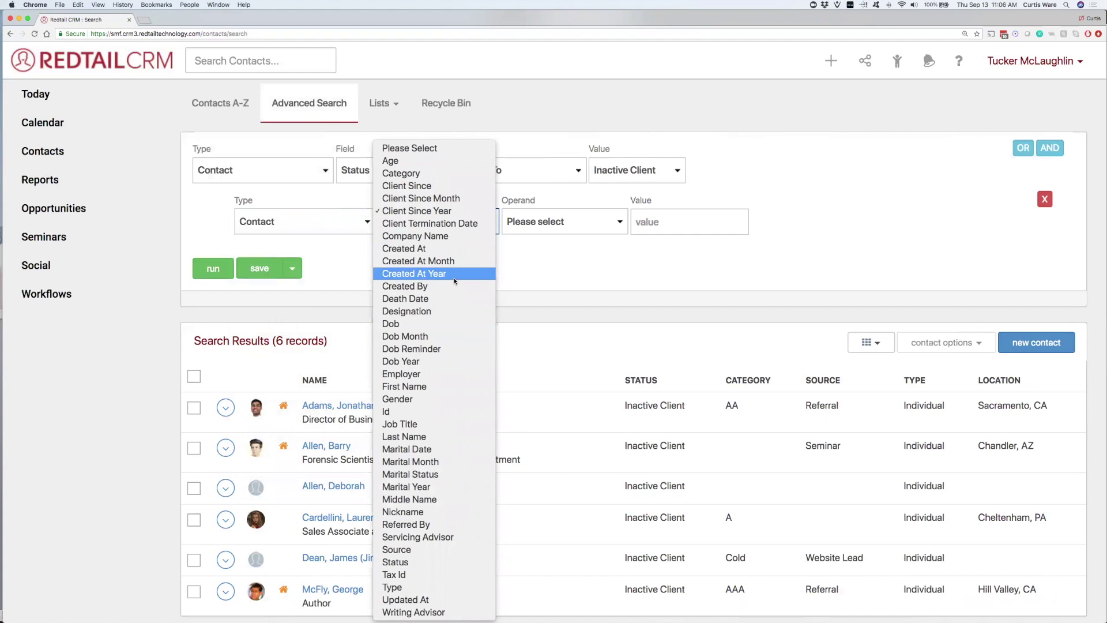
pyautogui.click(465, 224)
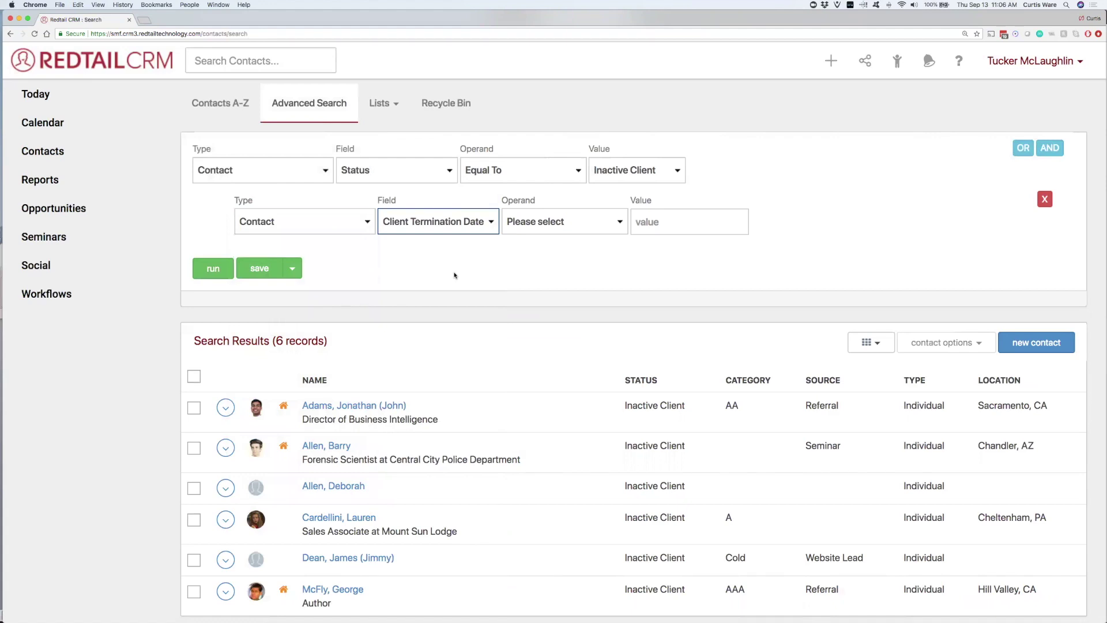
pyautogui.click(564, 225)
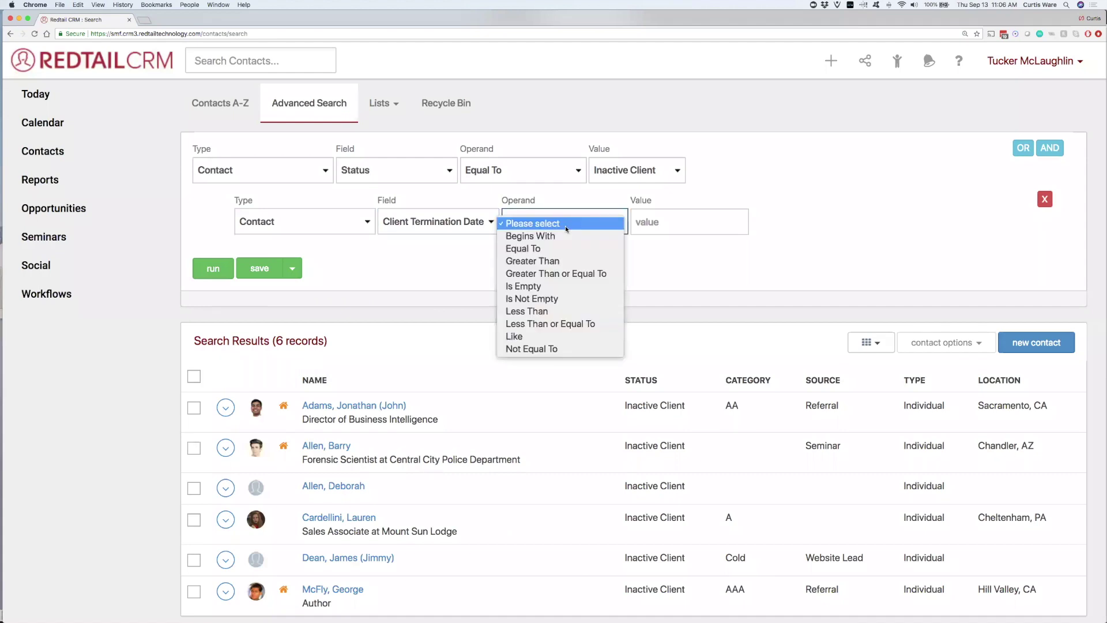
pyautogui.click(572, 324)
# Step: Set the Client Termination Date condition's value to 2016-01-01 and run the advanced search
pyautogui.click(683, 219)
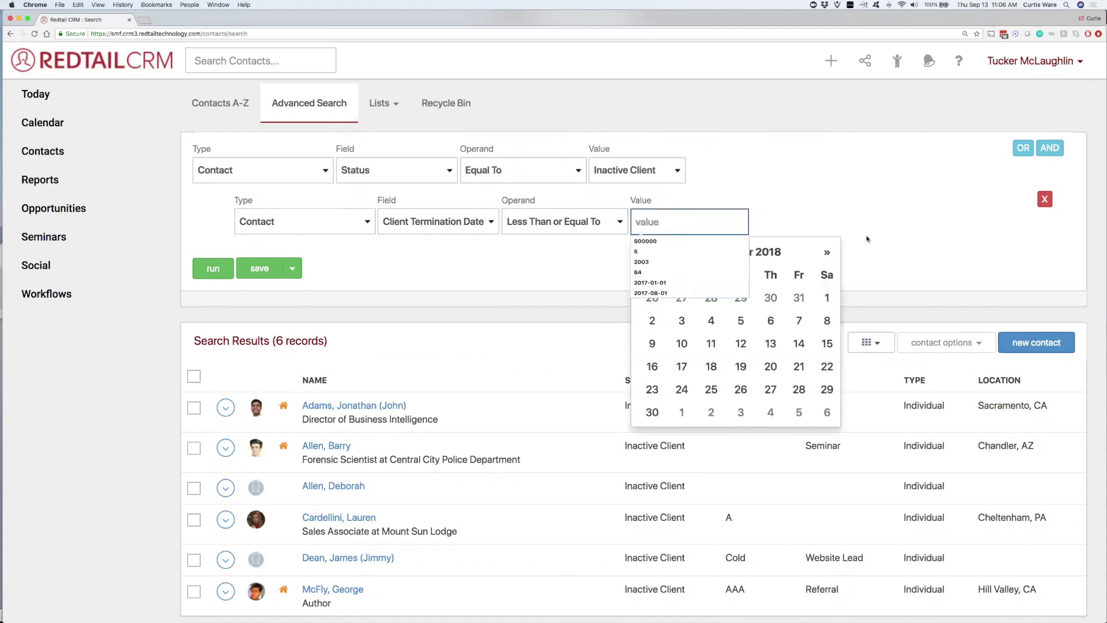
pyautogui.click(767, 252)
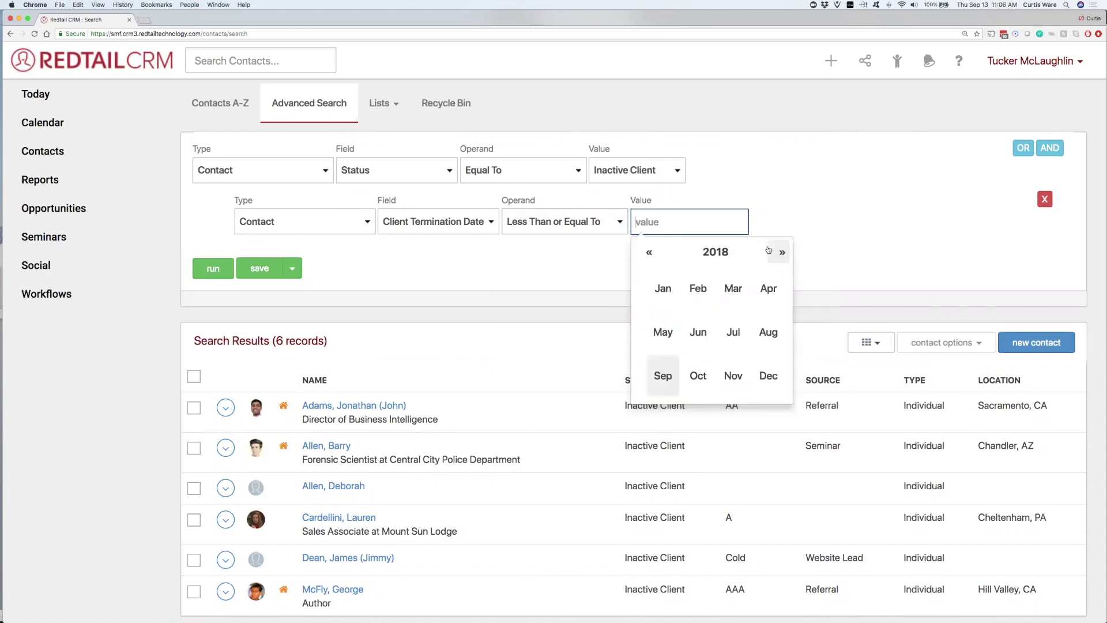
pyautogui.click(713, 253)
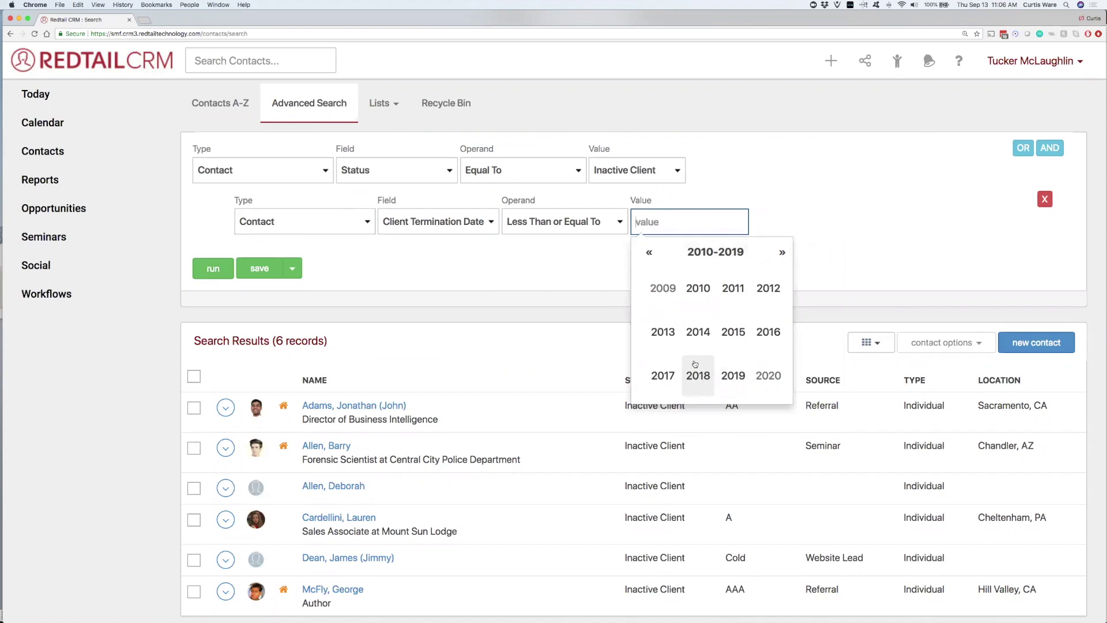
pyautogui.click(766, 332)
pyautogui.click(670, 293)
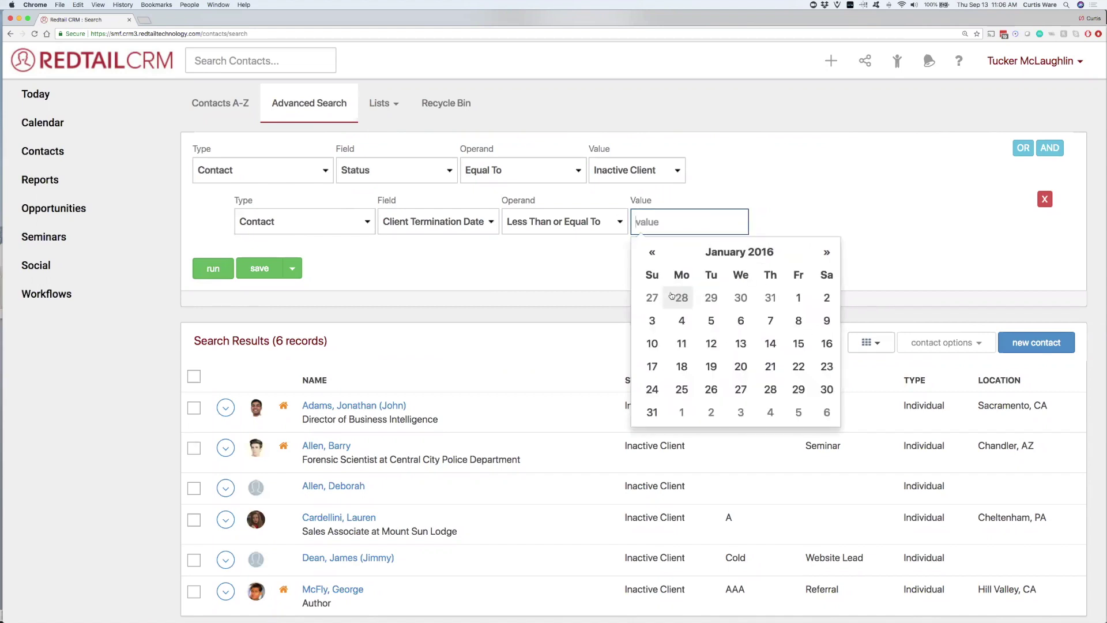
pyautogui.click(797, 297)
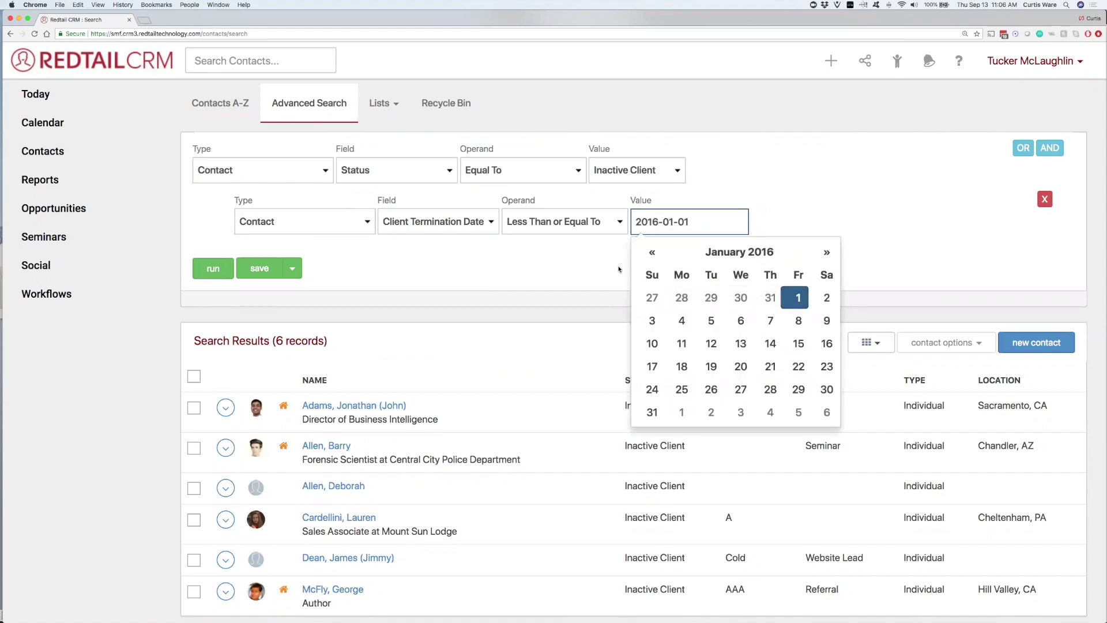
pyautogui.click(589, 265)
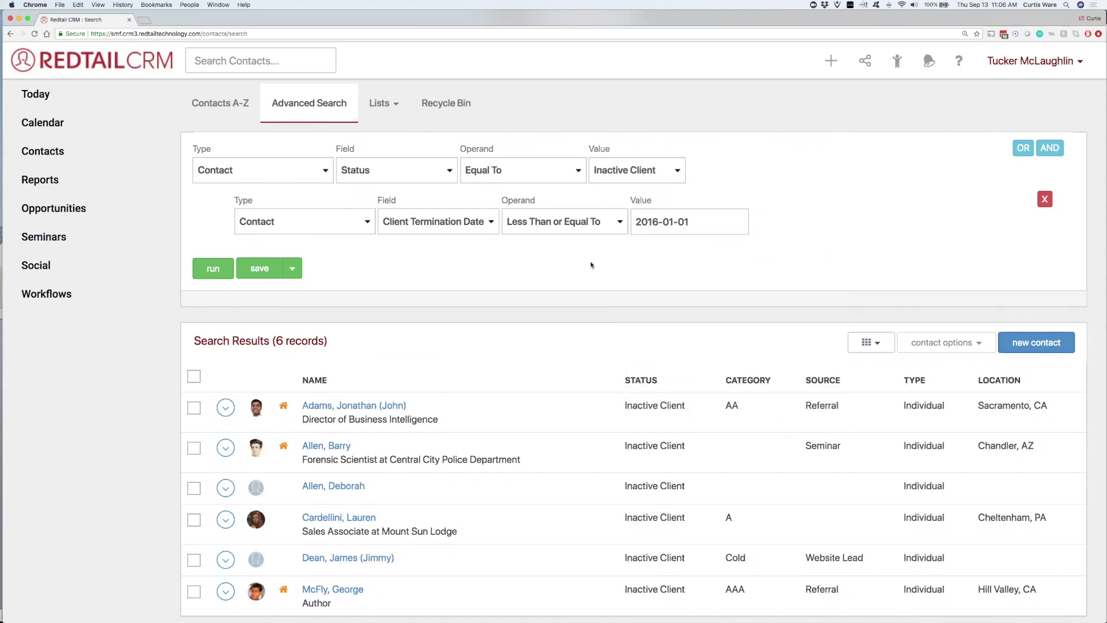
pyautogui.click(205, 270)
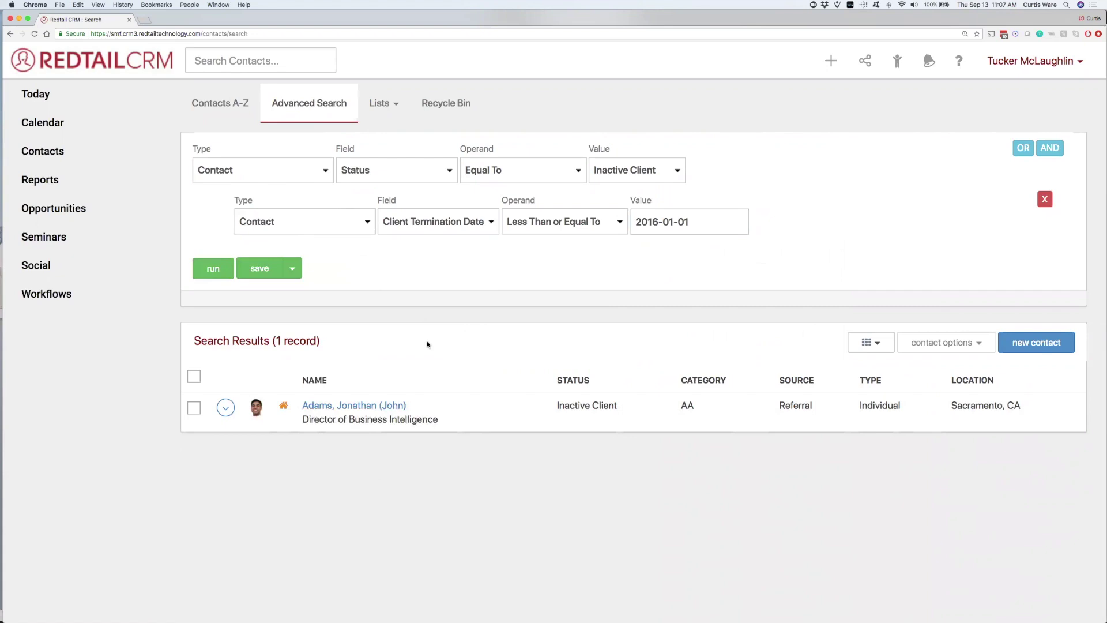
# Step: Select the contact in the search results and review the bulk actions available for it, including Delete Contacts
pyautogui.moveTo(353, 408)
pyautogui.click(194, 408)
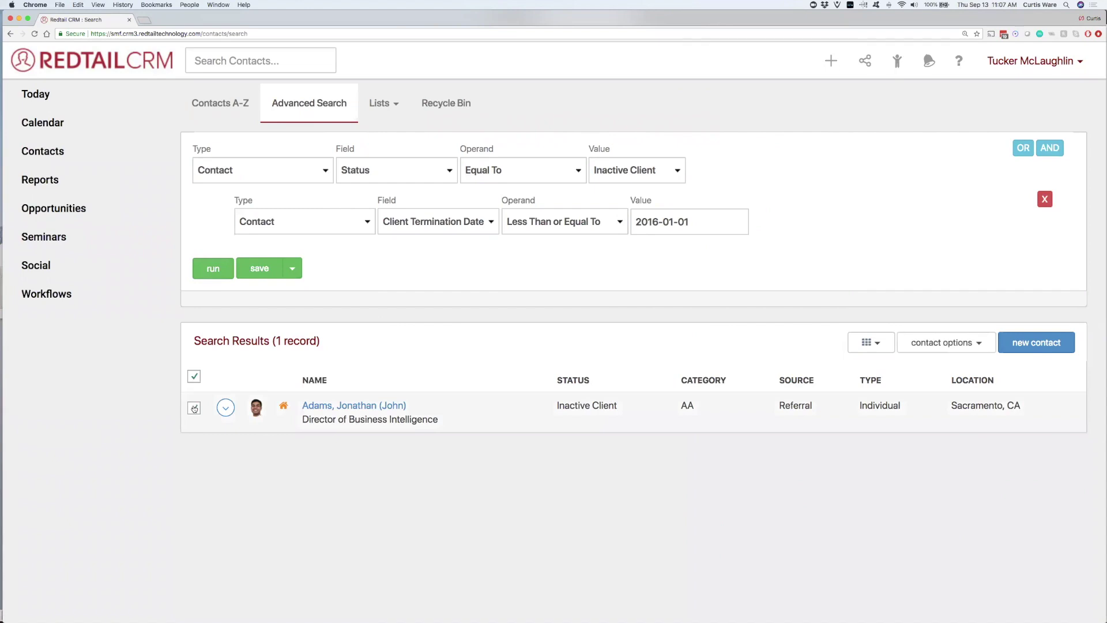
pyautogui.click(973, 346)
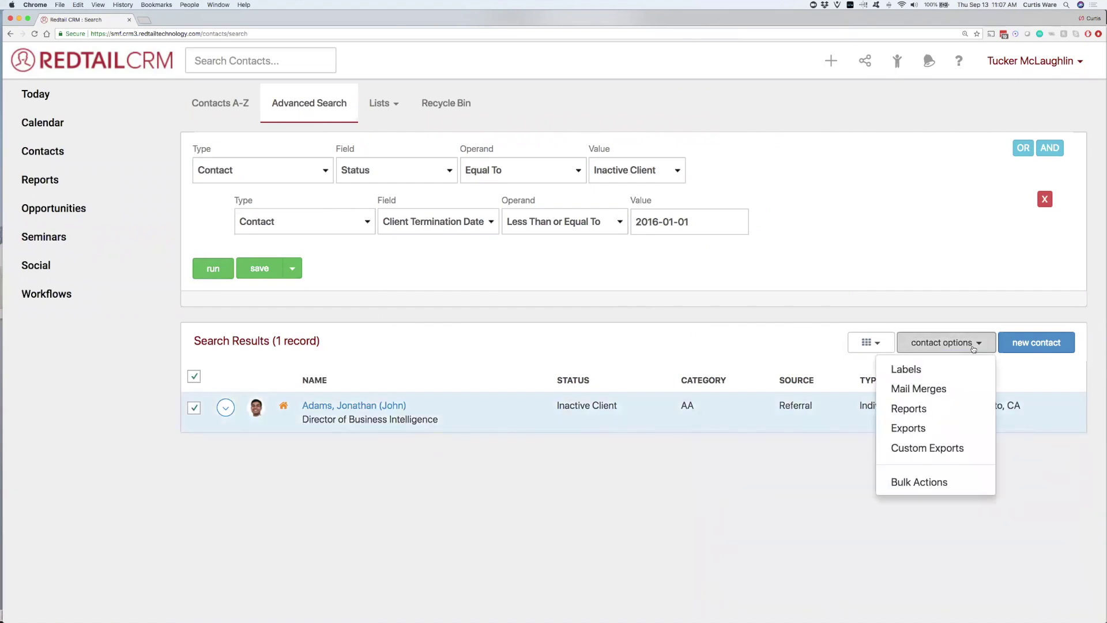
pyautogui.click(919, 482)
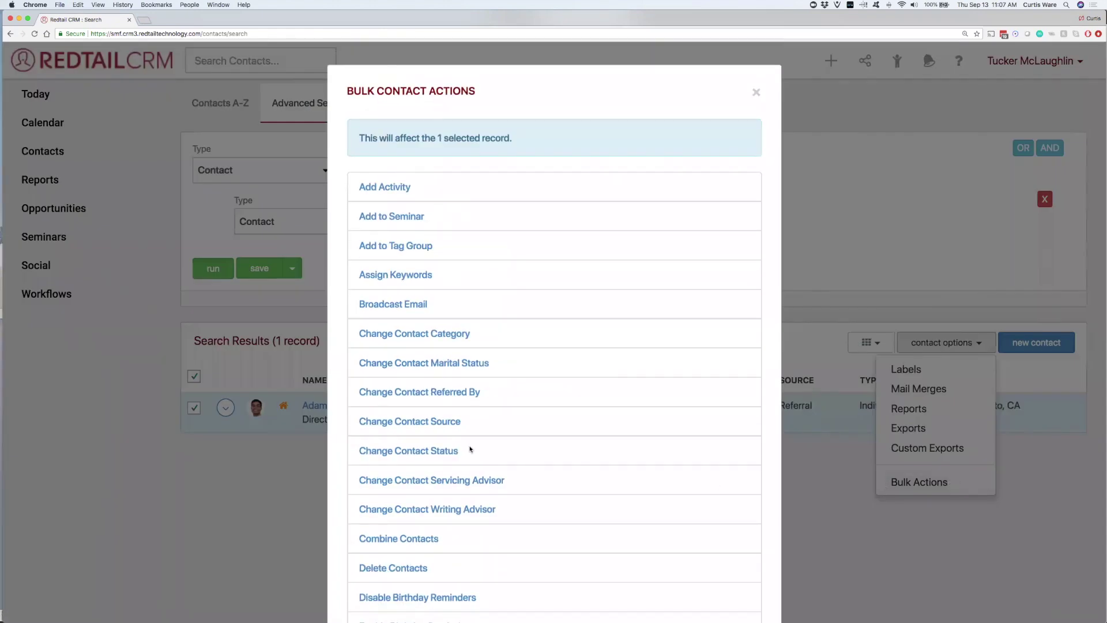
pyautogui.scroll(-3, 470, 449)
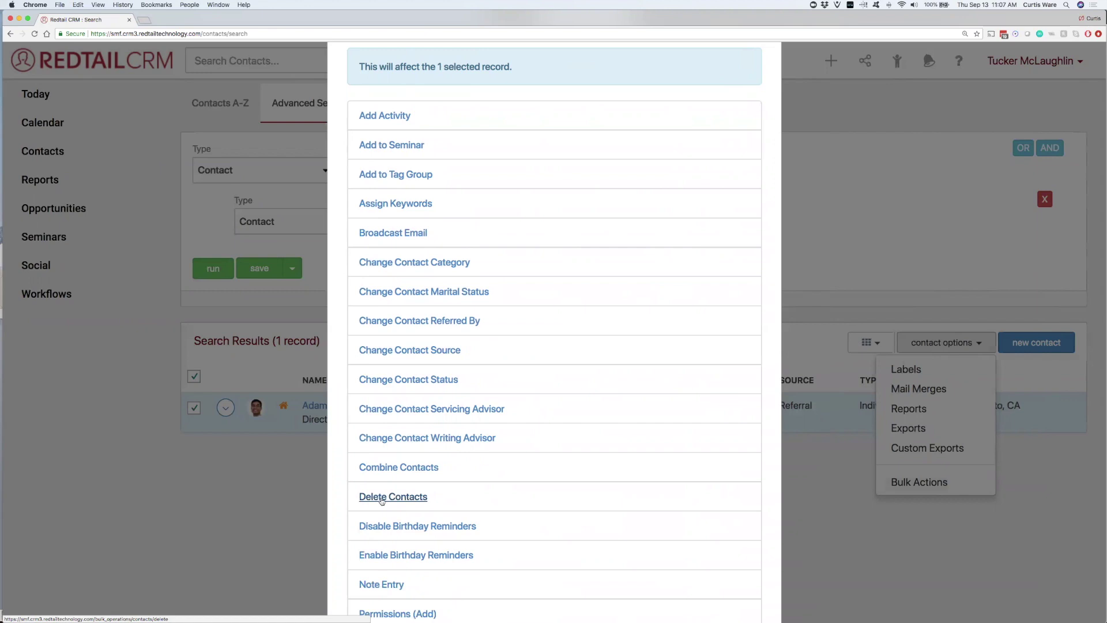
pyautogui.scroll(3, 682, 298)
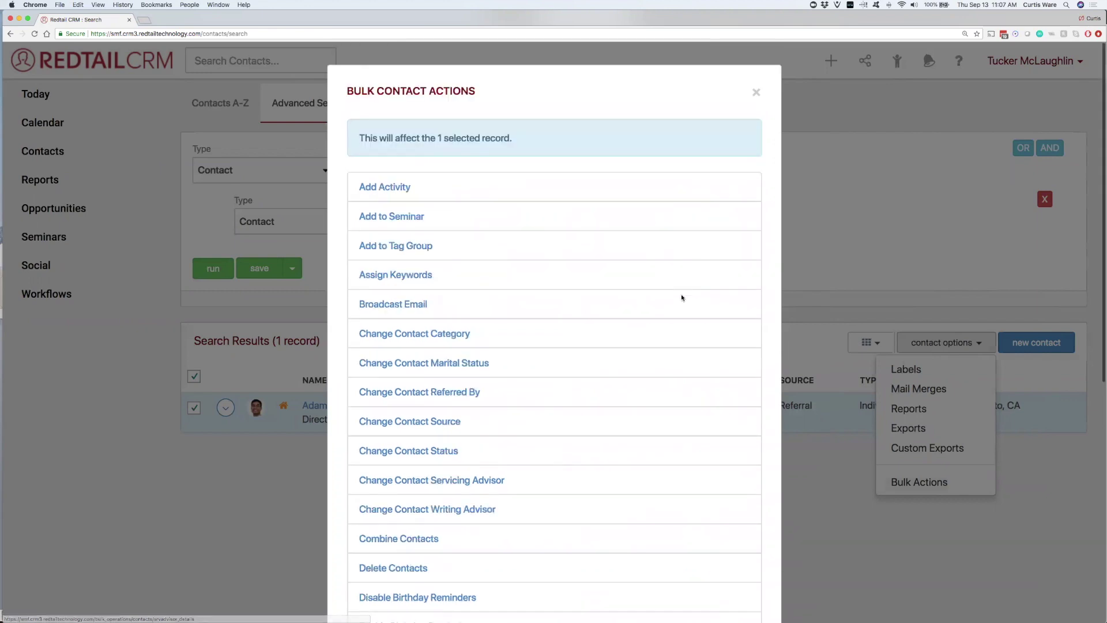
pyautogui.click(756, 93)
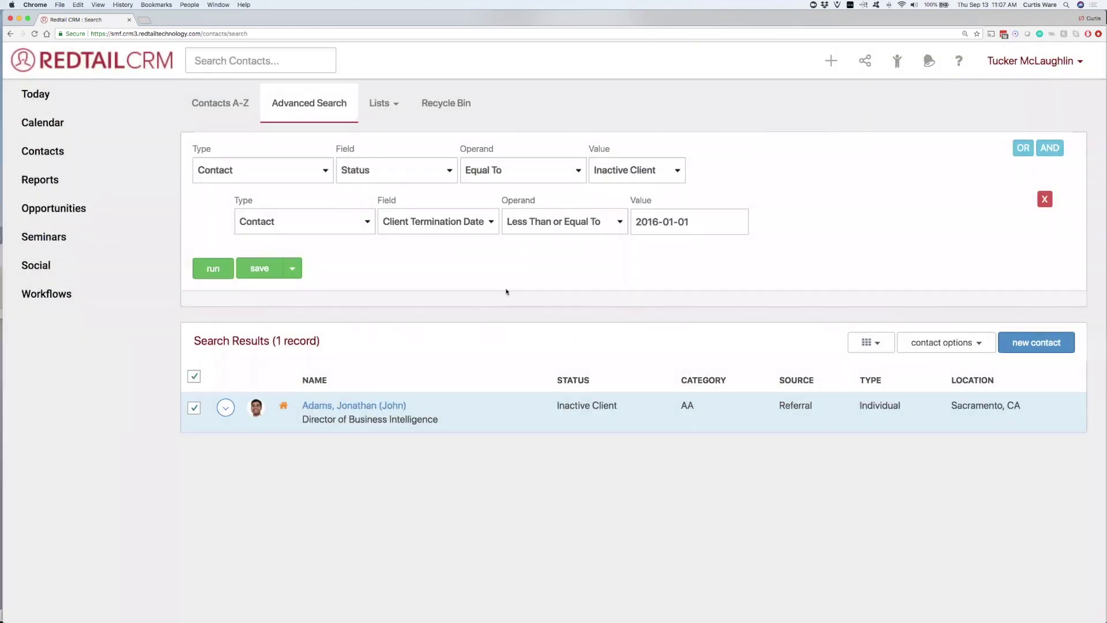
# Step: Browse the deleted contacts in the Recycle Bin and view the permanent deletion and restore options for one individual contact
pyautogui.click(452, 103)
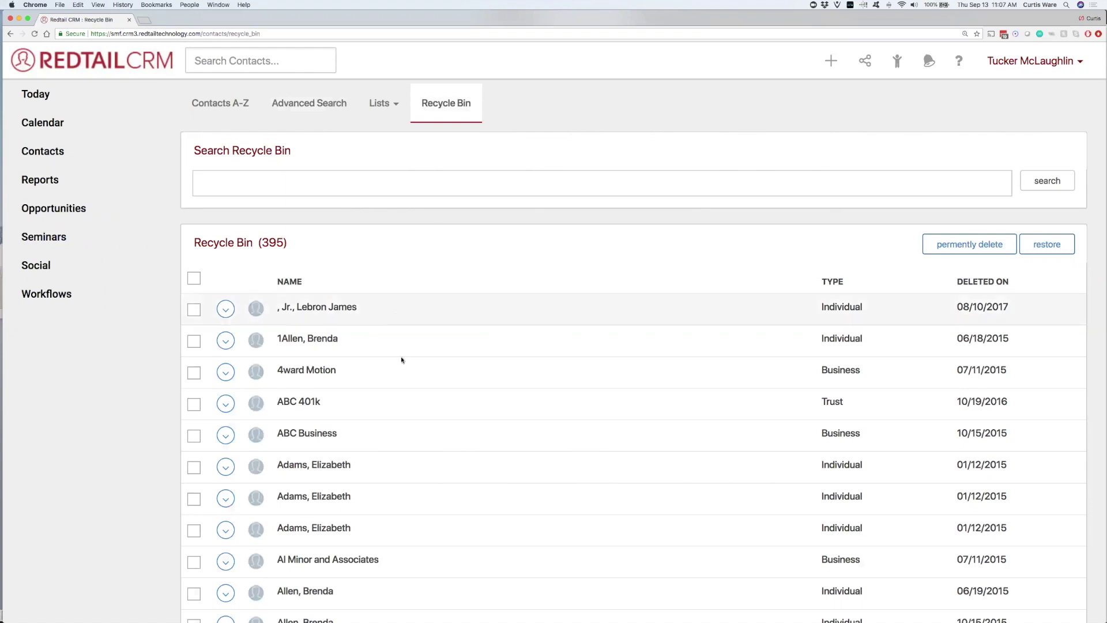
pyautogui.scroll(-5, 402, 383)
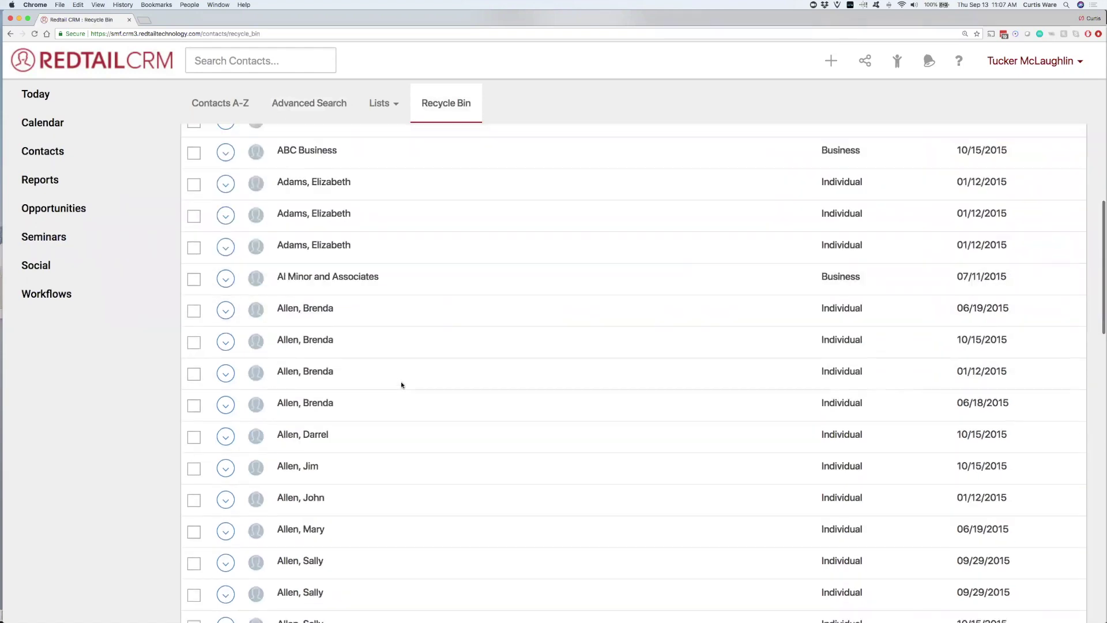
pyautogui.click(226, 246)
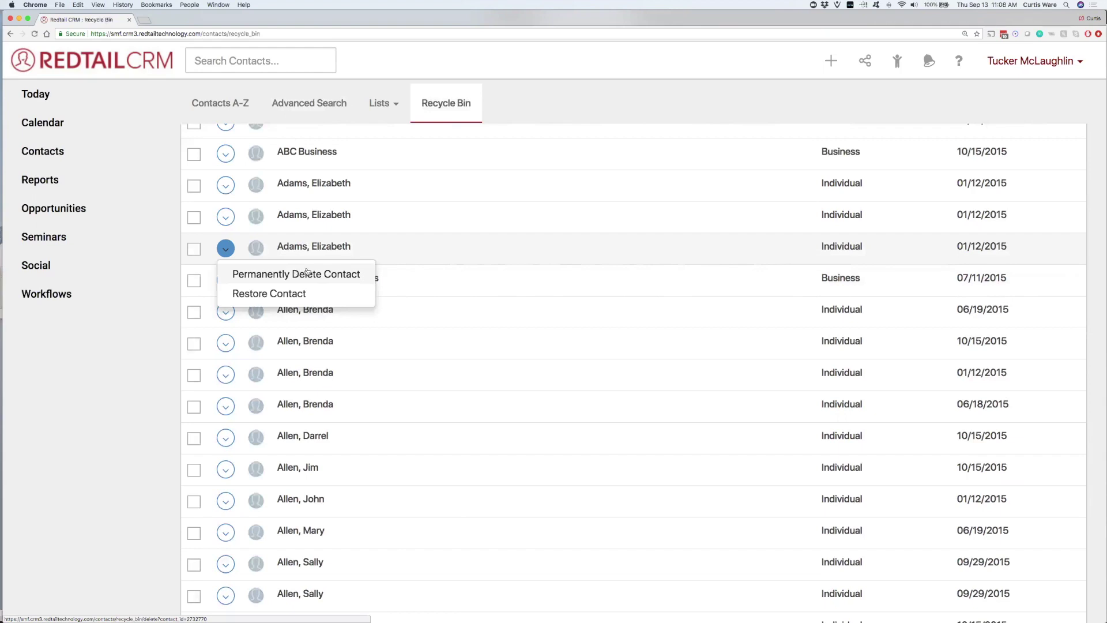
pyautogui.scroll(5, 405, 257)
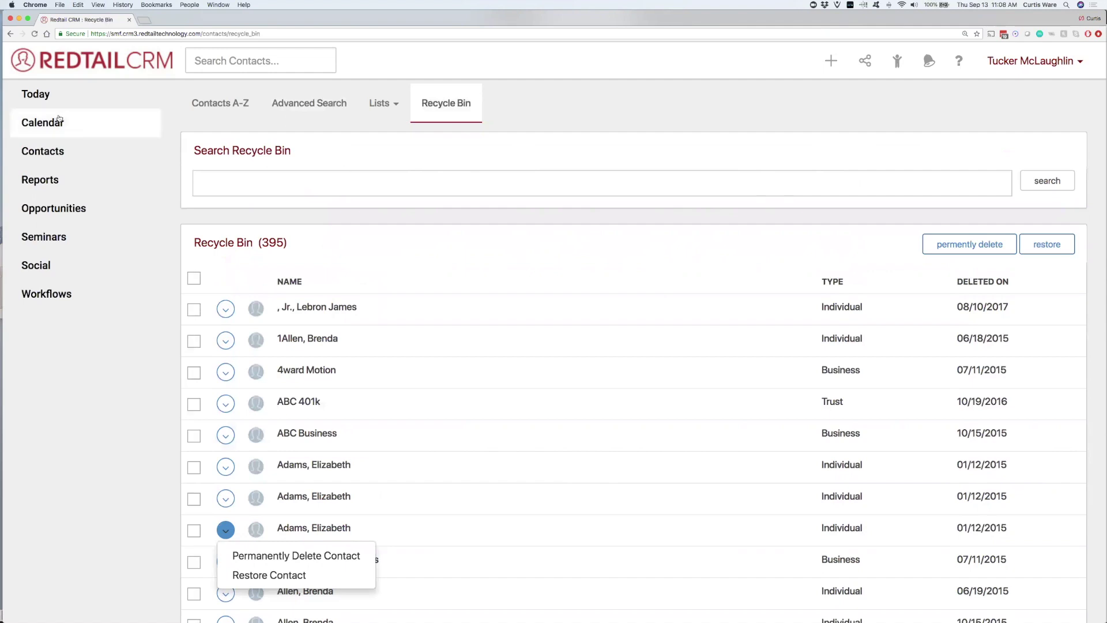
# Step: Review the birthdays and reviews listed for today on the Today dashboard
pyautogui.click(46, 101)
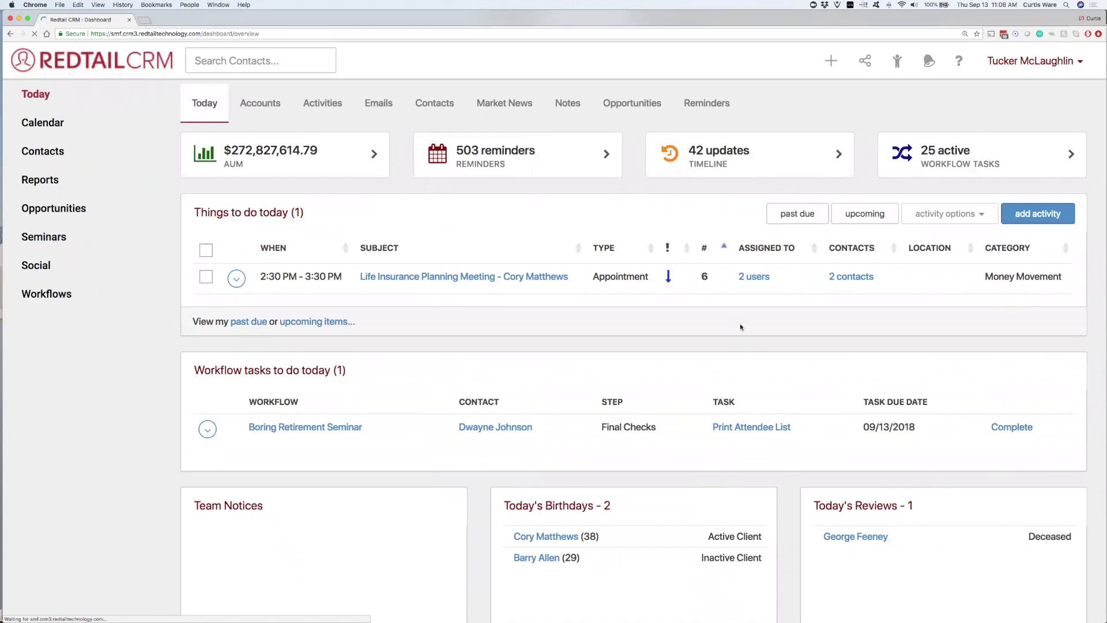
pyautogui.scroll(-3, 724, 349)
pyautogui.scroll(-3, 721, 352)
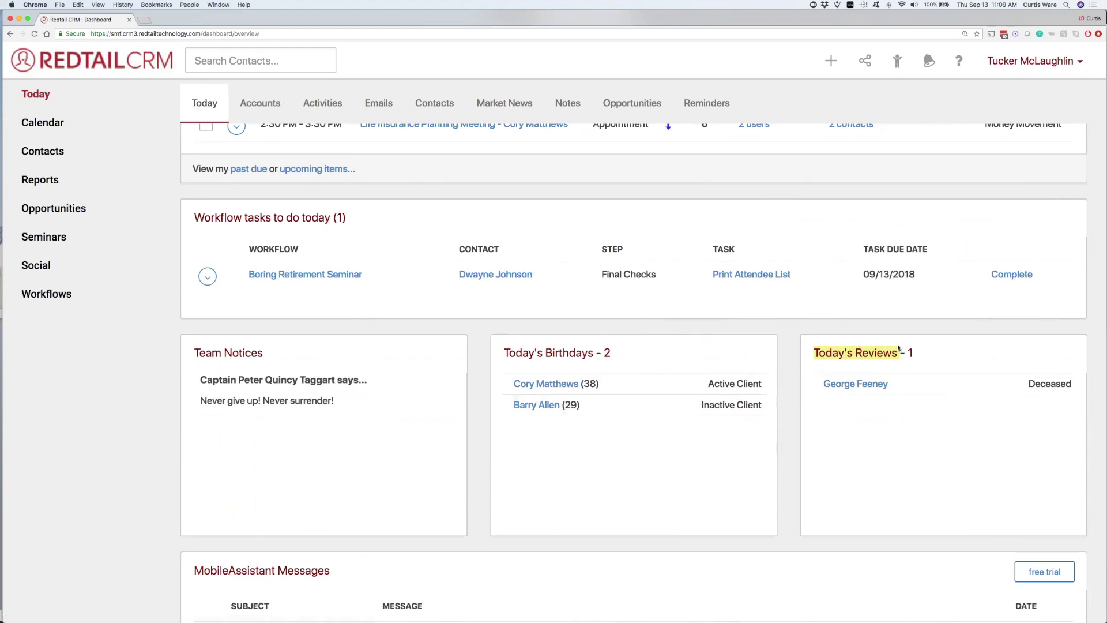
# Step: Run a new advanced contact search with type Contact, field Status, operand Equal To and value Inactive Client
pyautogui.click(42, 151)
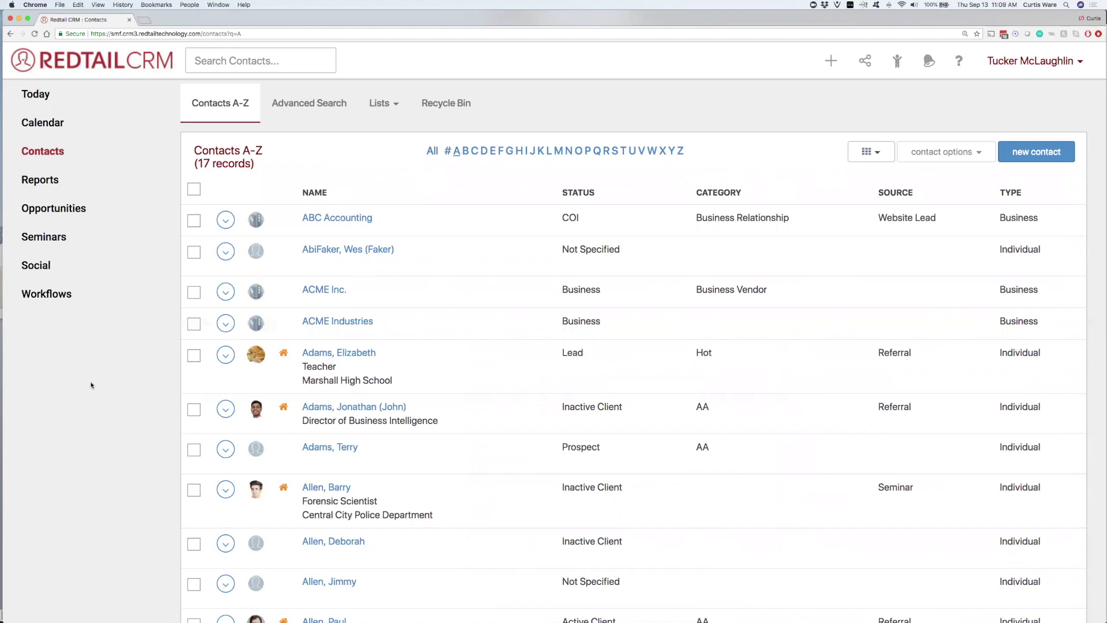
pyautogui.click(309, 104)
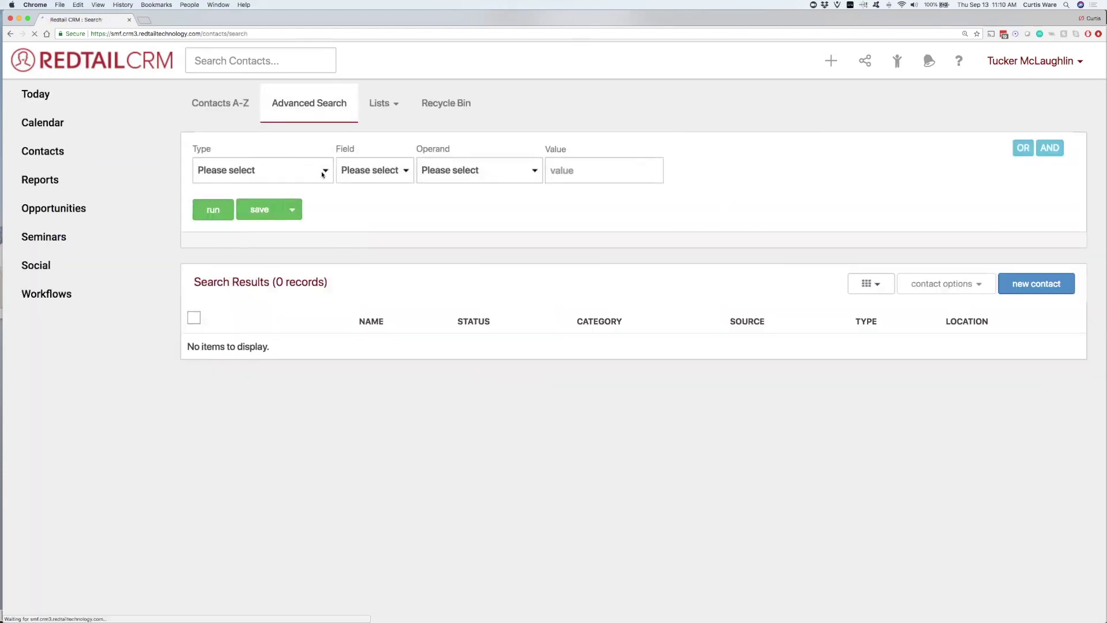
pyautogui.click(321, 172)
pyautogui.click(299, 234)
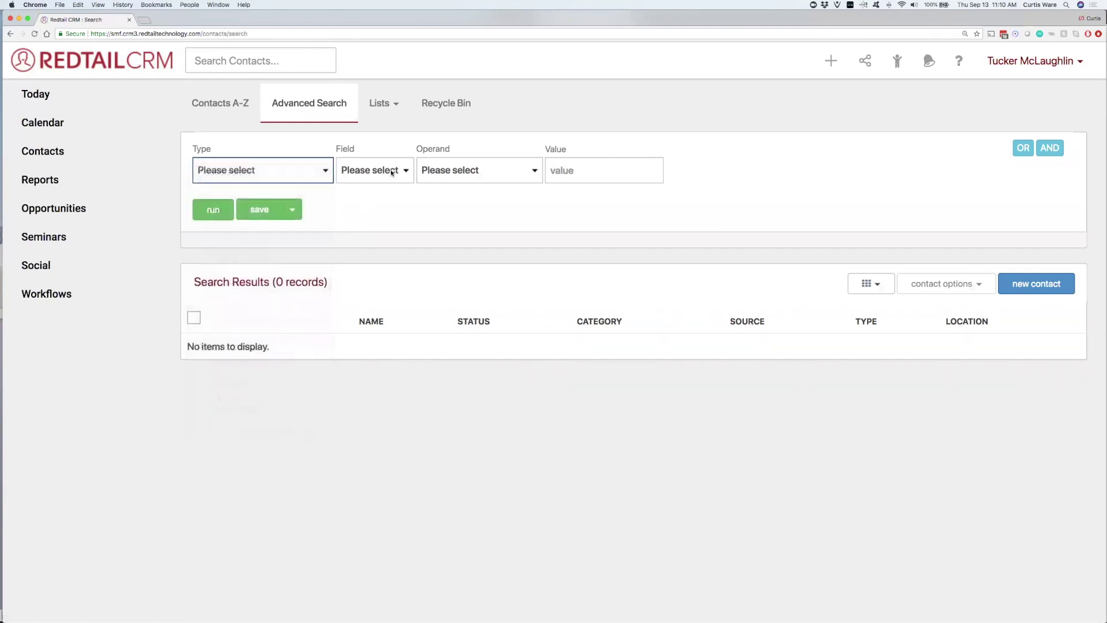
pyautogui.click(392, 172)
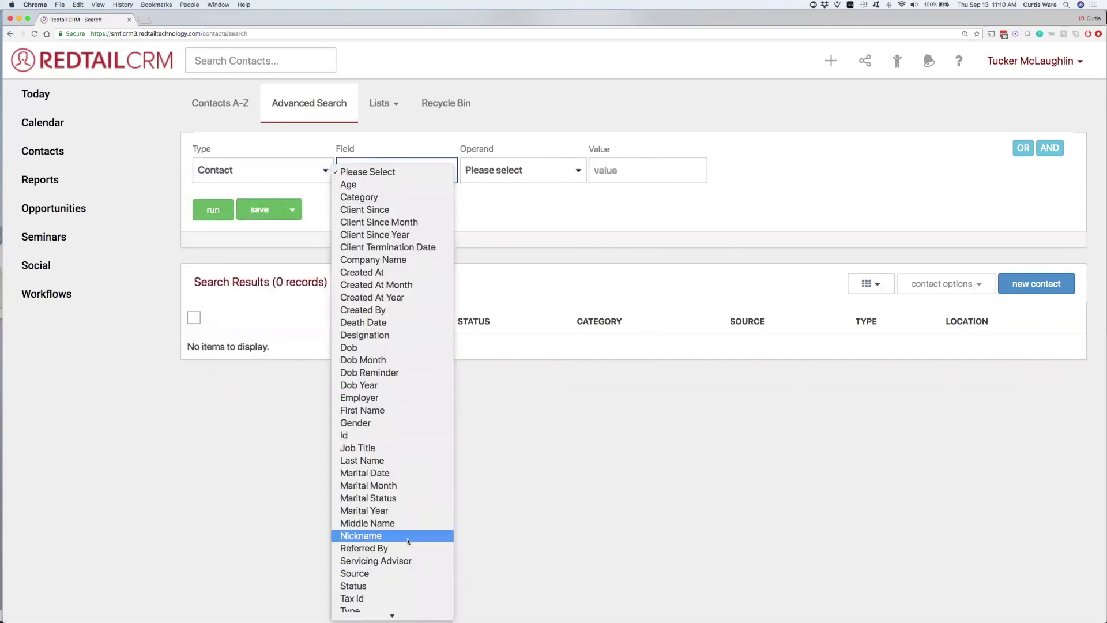
pyautogui.click(404, 587)
pyautogui.click(541, 169)
pyautogui.click(547, 197)
pyautogui.click(636, 170)
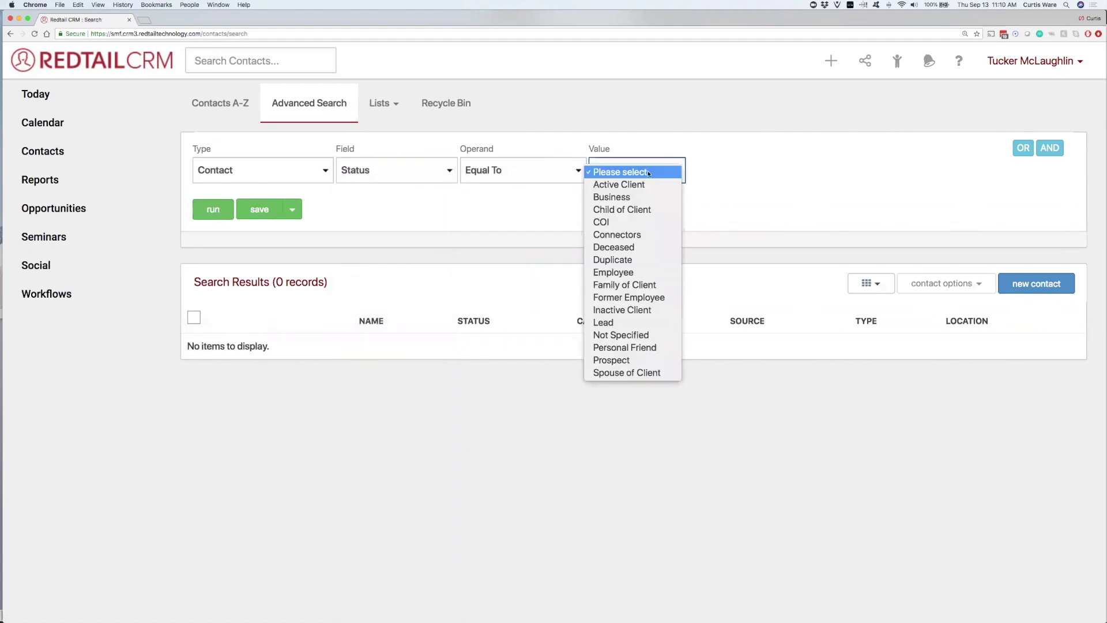
pyautogui.click(663, 311)
pyautogui.click(214, 213)
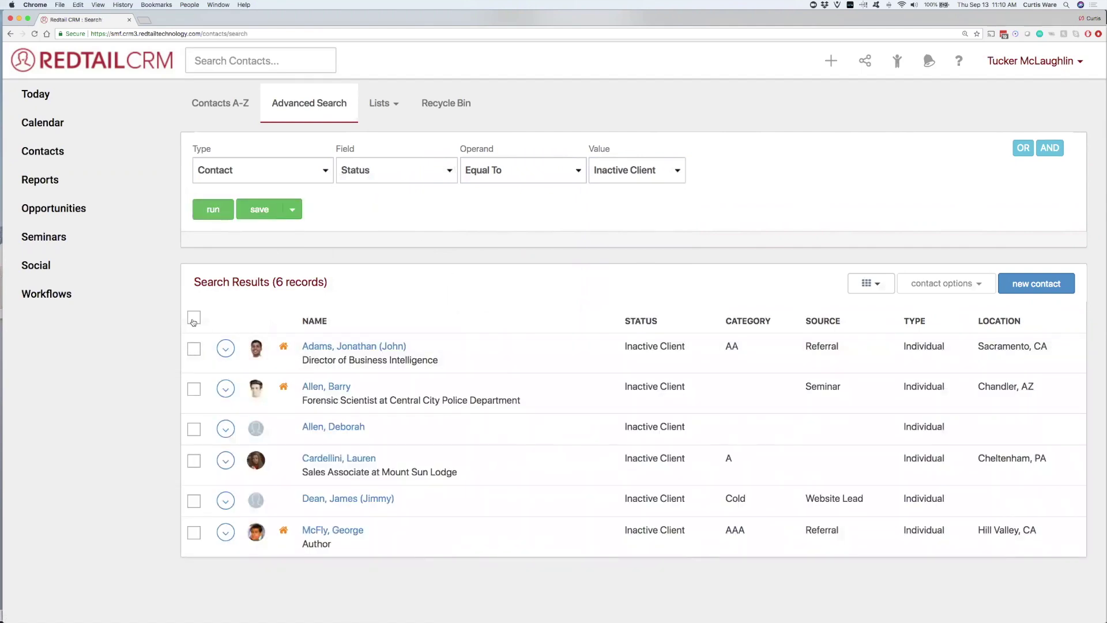
# Step: Select all inactive clients in the search results and disable their birthday reminders with a bulk action
pyautogui.scroll(5, 193, 322)
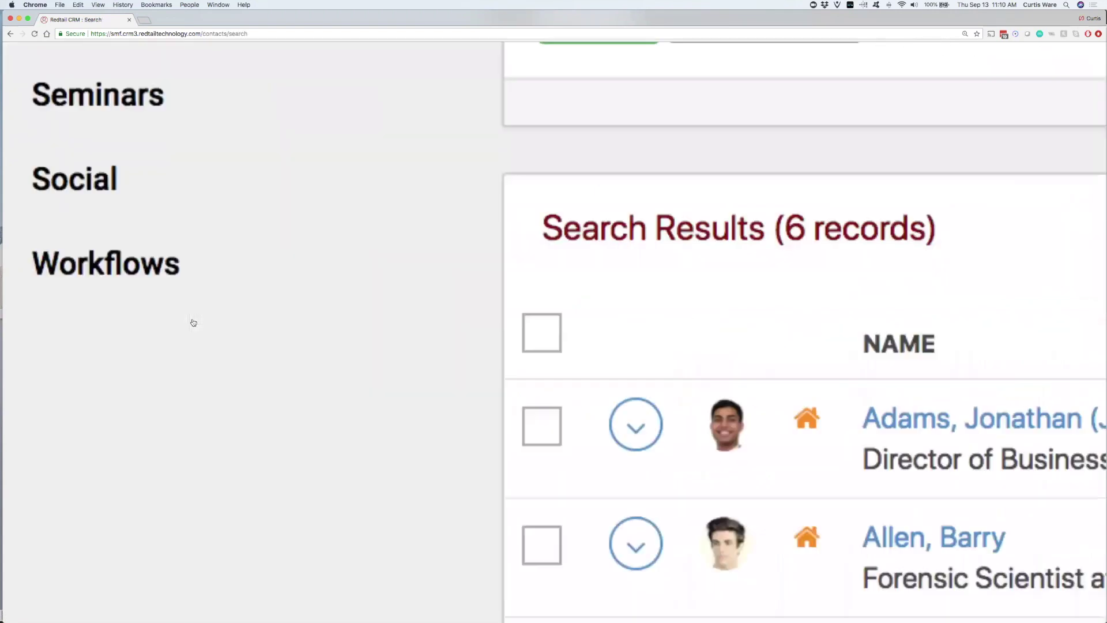
pyautogui.scroll(-5, 193, 322)
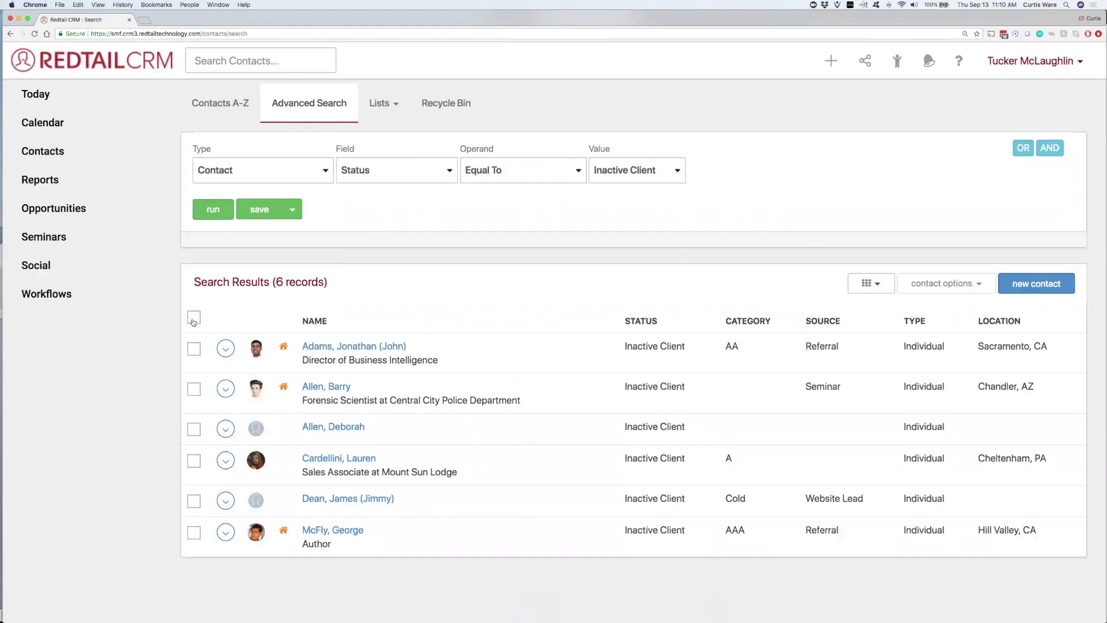
pyautogui.click(194, 318)
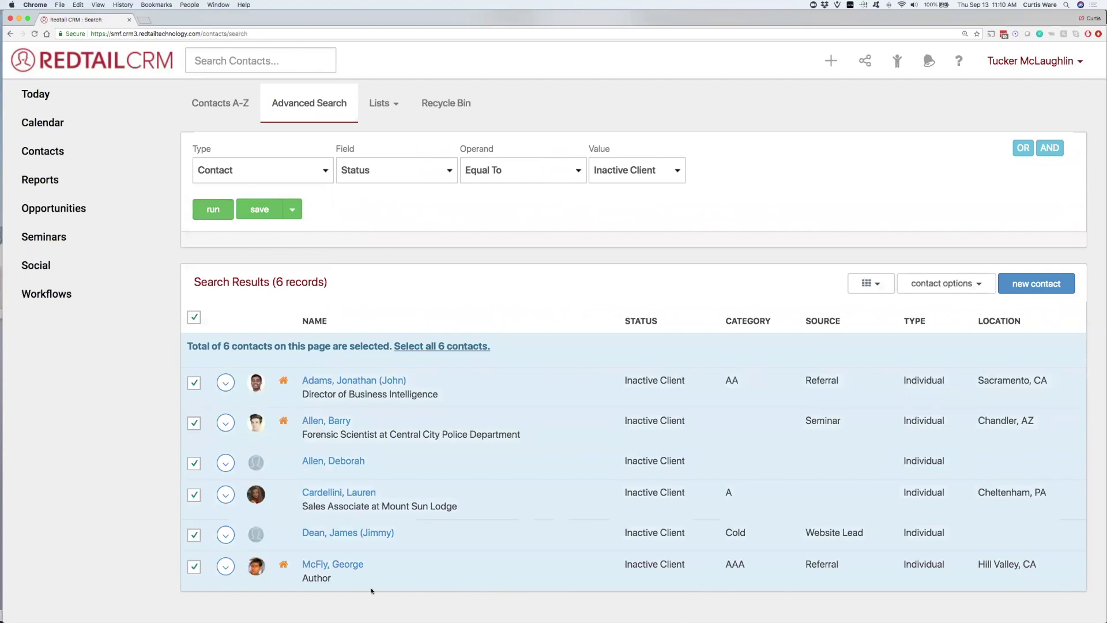
pyautogui.click(962, 285)
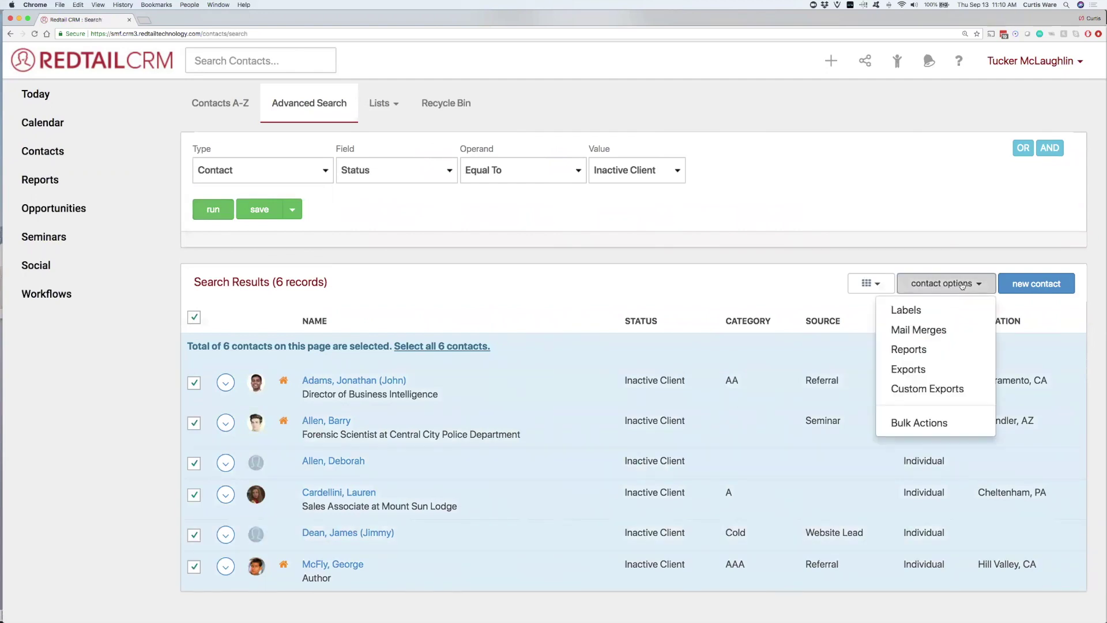
pyautogui.click(935, 424)
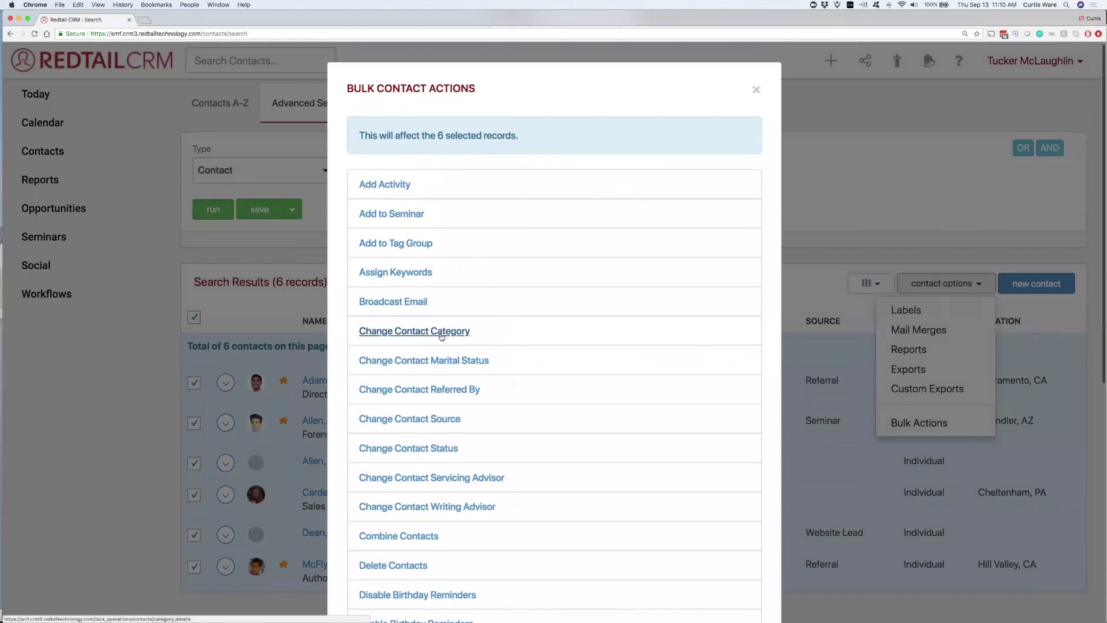
pyautogui.scroll(-3, 441, 334)
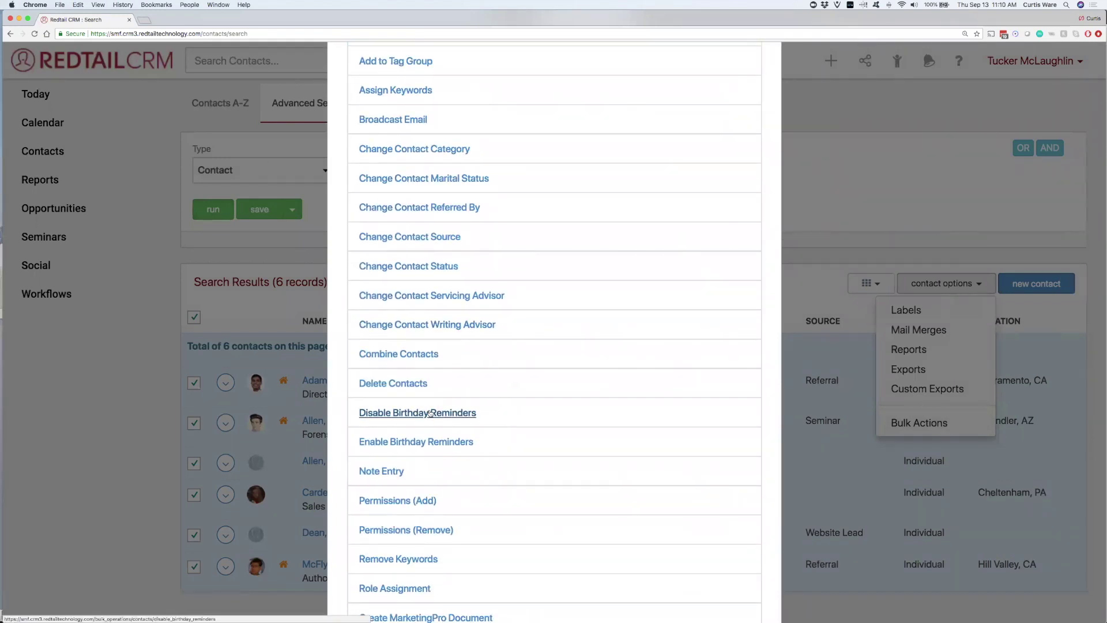
pyautogui.click(430, 413)
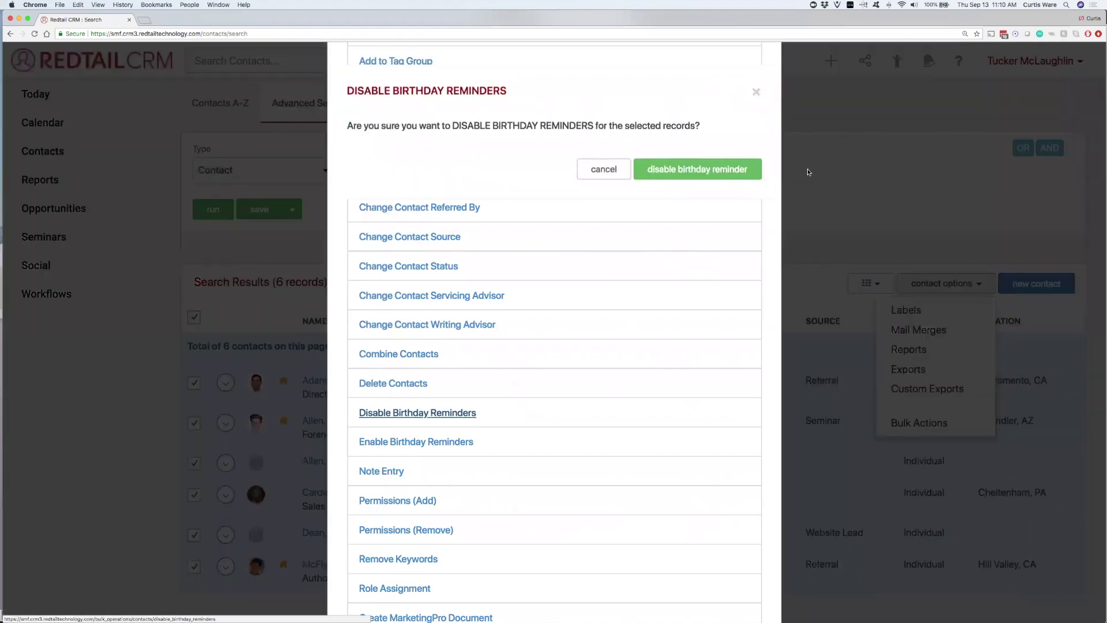
pyautogui.click(726, 171)
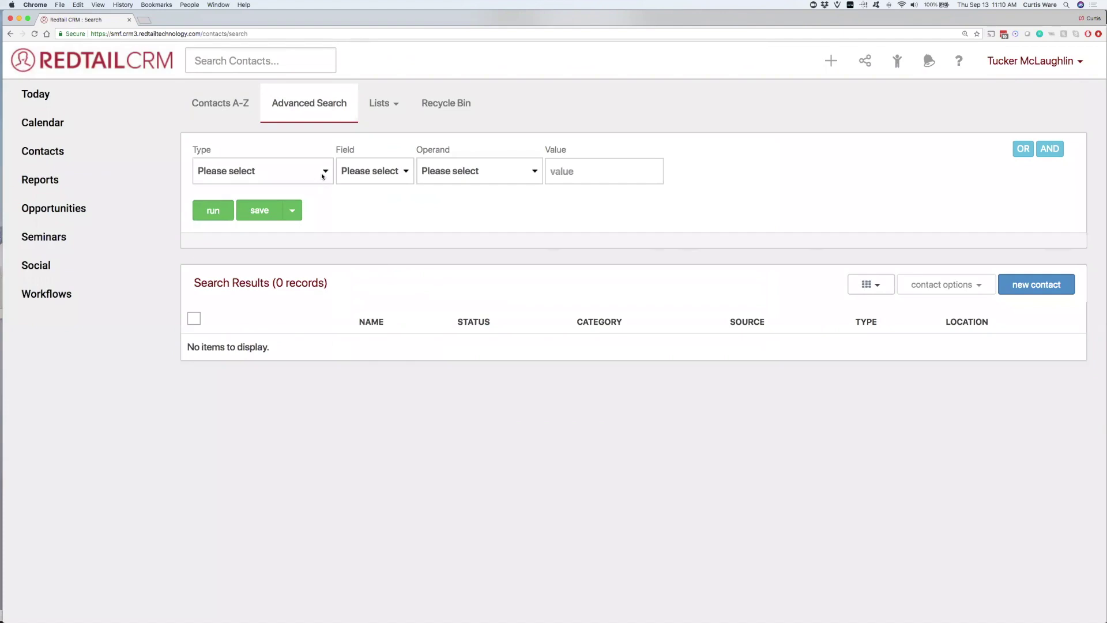
# Step: Run an advanced search with type Contact, field Status, operand Equal To and value Deceased
pyautogui.click(322, 176)
pyautogui.click(288, 235)
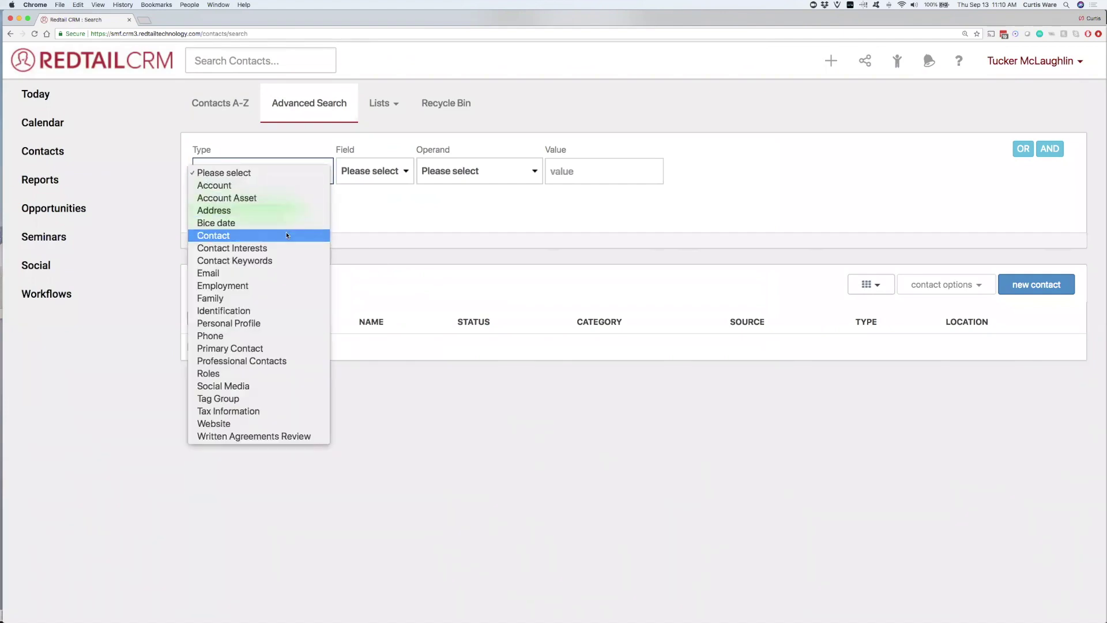
pyautogui.click(410, 176)
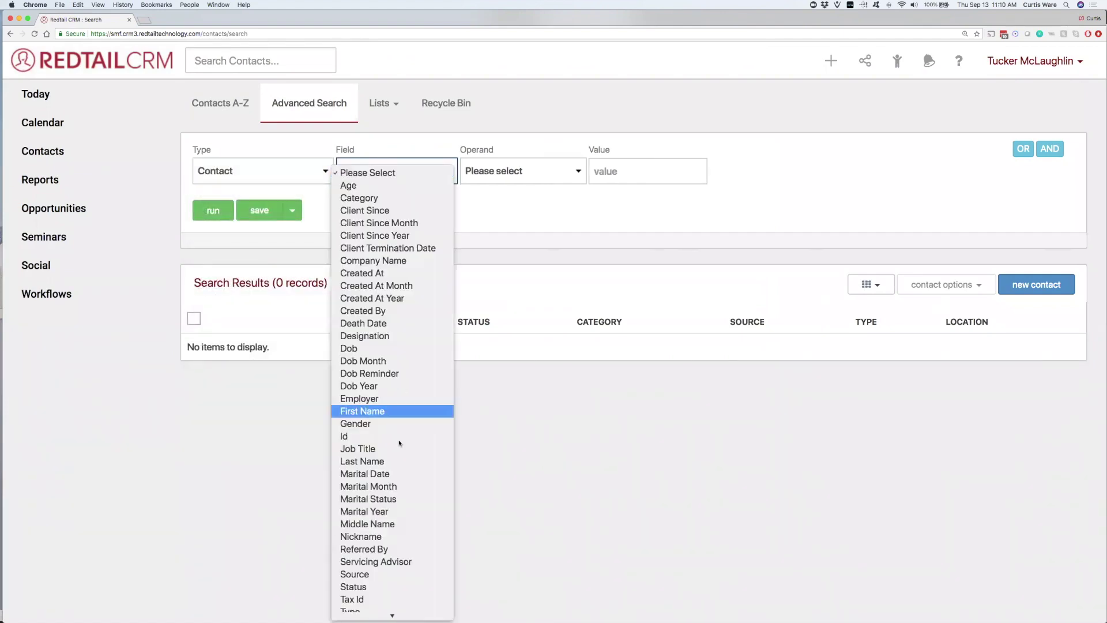
pyautogui.click(389, 589)
pyautogui.click(545, 173)
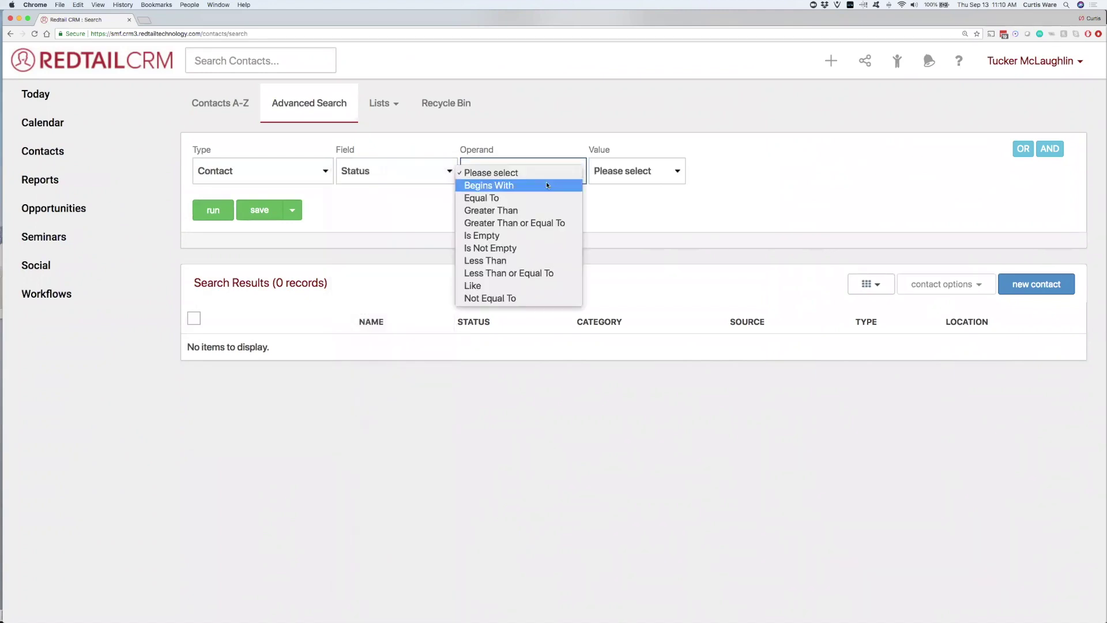
pyautogui.click(632, 172)
pyautogui.click(632, 171)
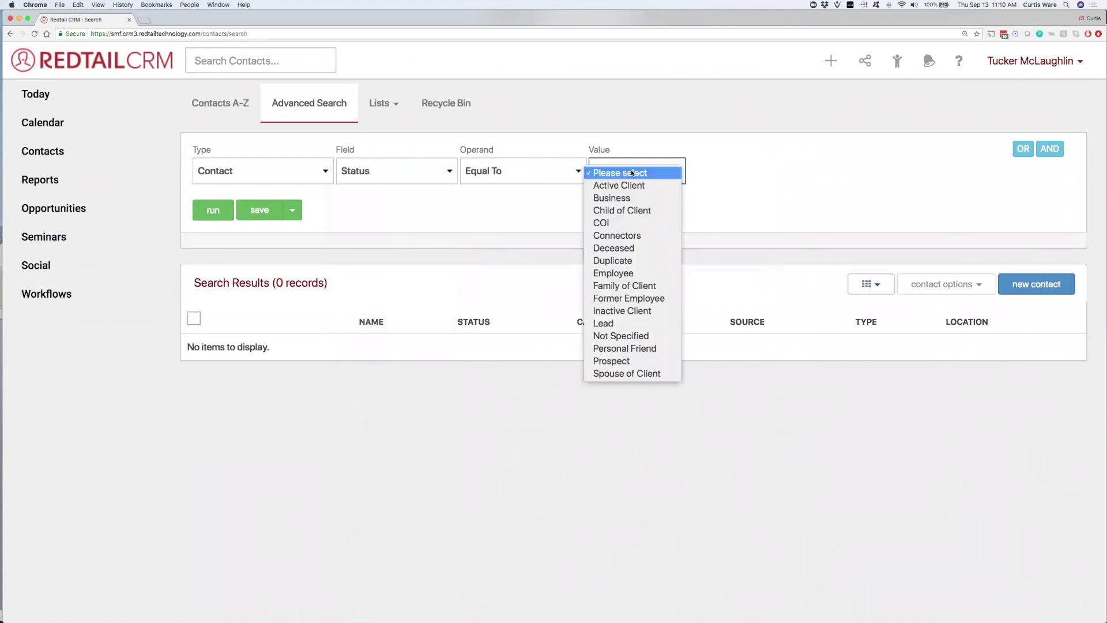
pyautogui.click(656, 251)
pyautogui.click(213, 210)
# Step: Select all deceased contacts in the search results and disable their birthday reminders with a bulk action
pyautogui.click(194, 317)
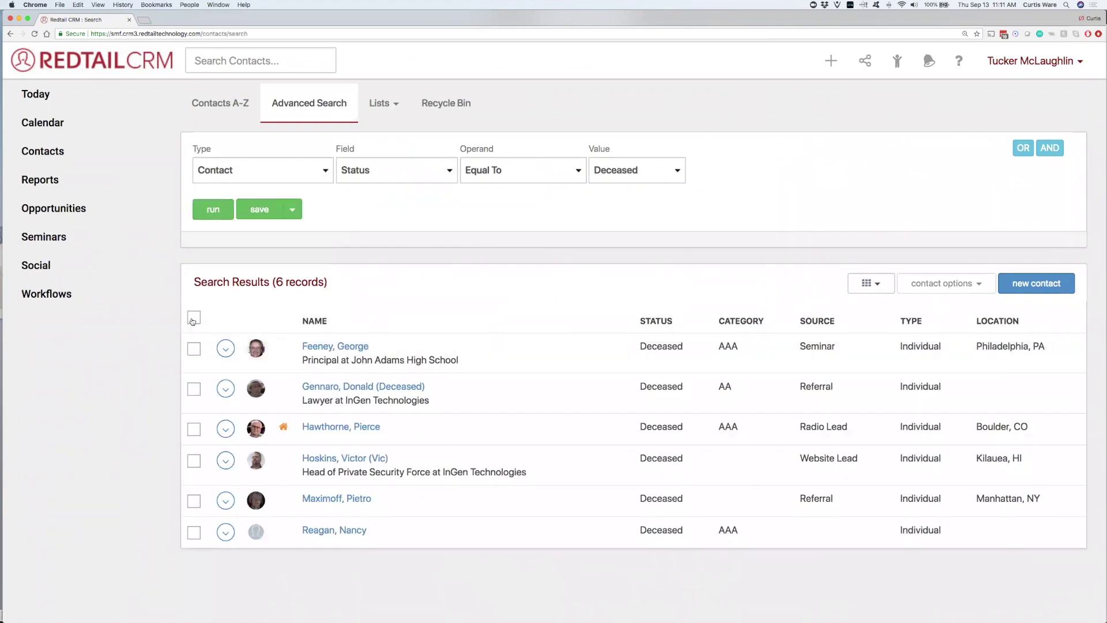
pyautogui.click(918, 290)
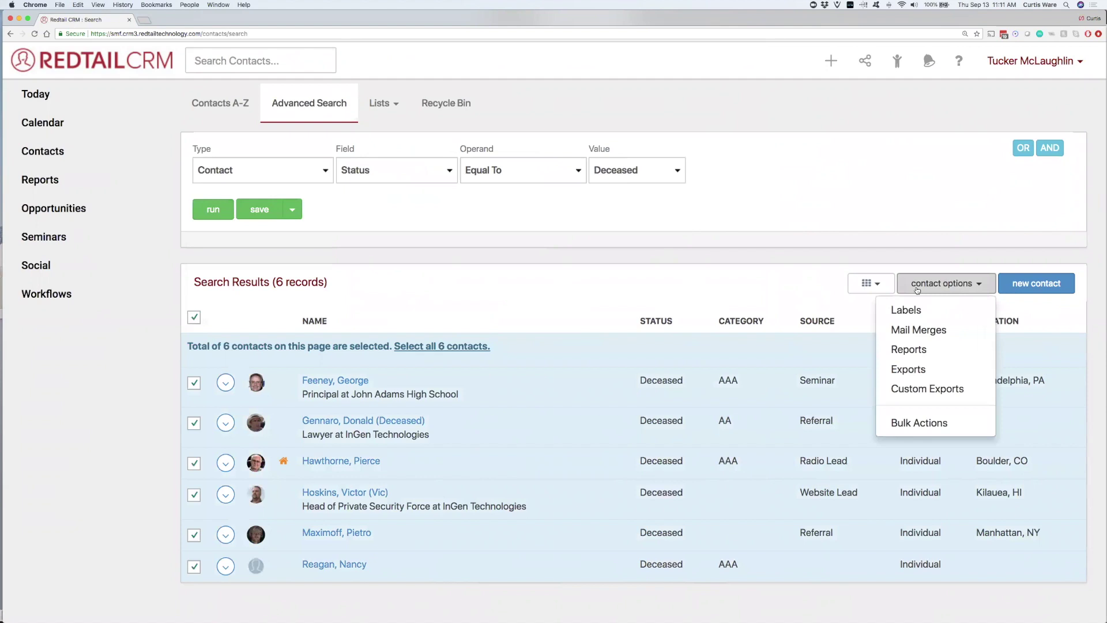
pyautogui.click(918, 425)
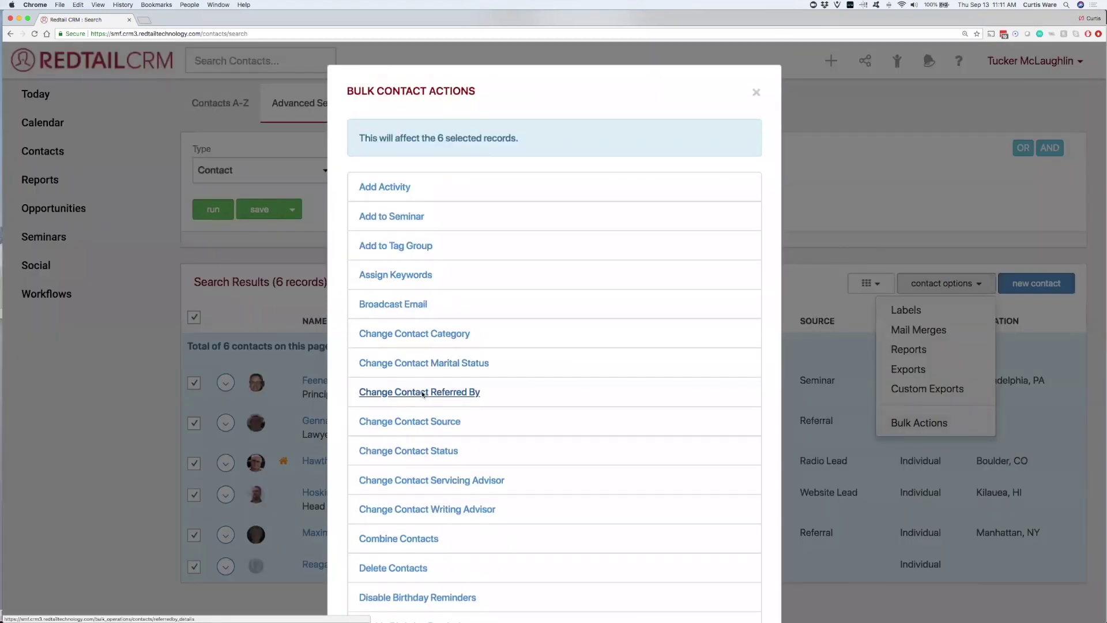
pyautogui.scroll(-3, 421, 392)
pyautogui.click(417, 451)
pyautogui.click(690, 176)
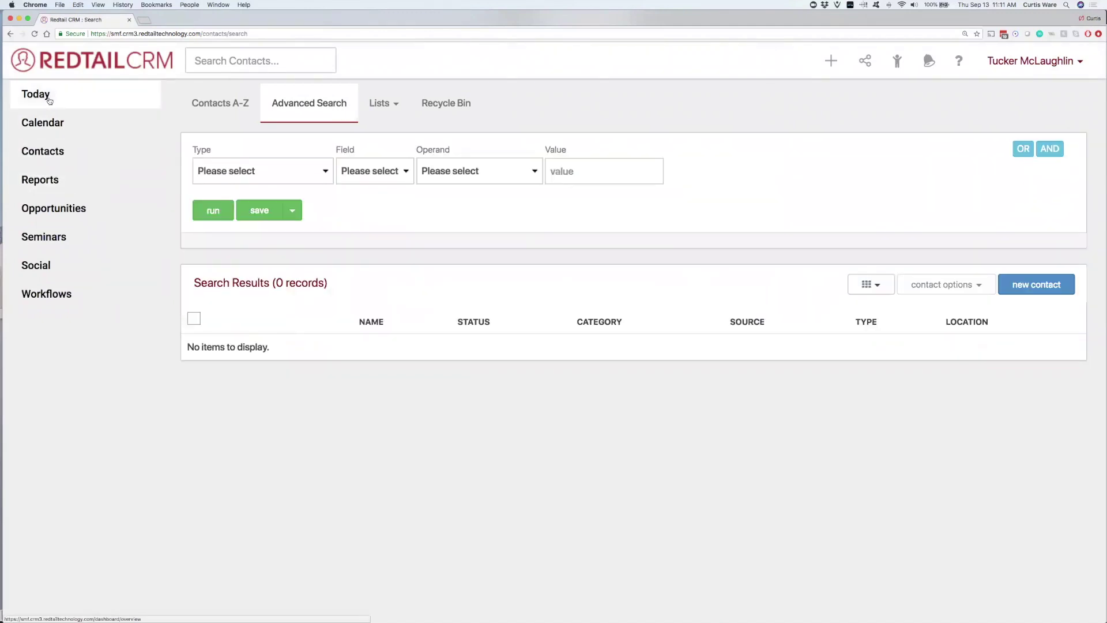
# Step: Open the deceased contact listed in today's reviews on the Today dashboard and view their client review details
pyautogui.click(36, 94)
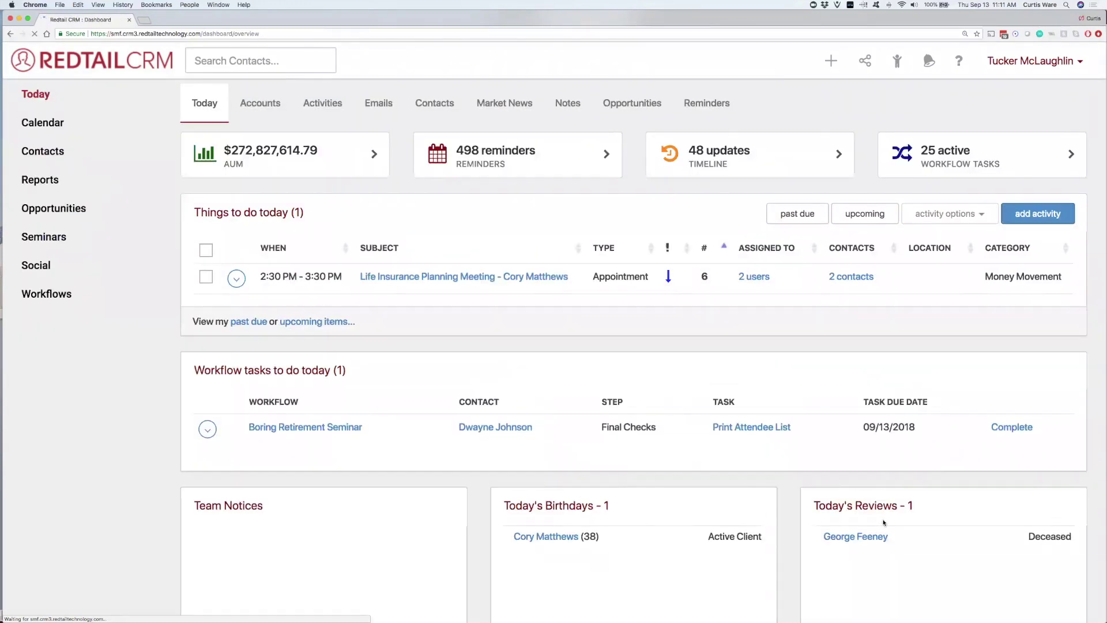
pyautogui.scroll(-3, 893, 467)
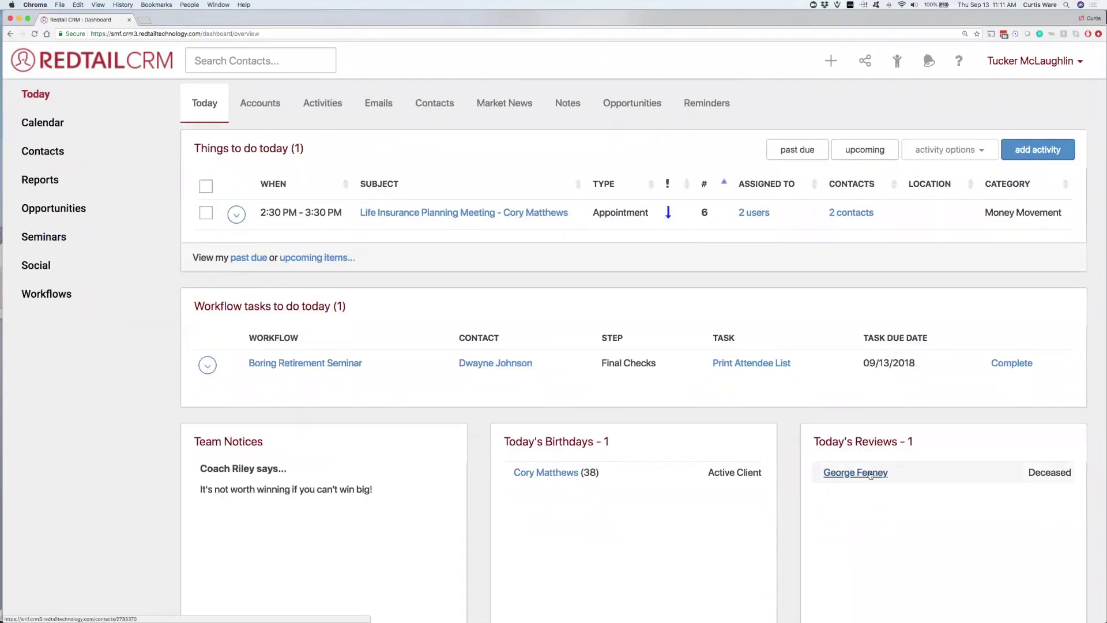
pyautogui.click(870, 474)
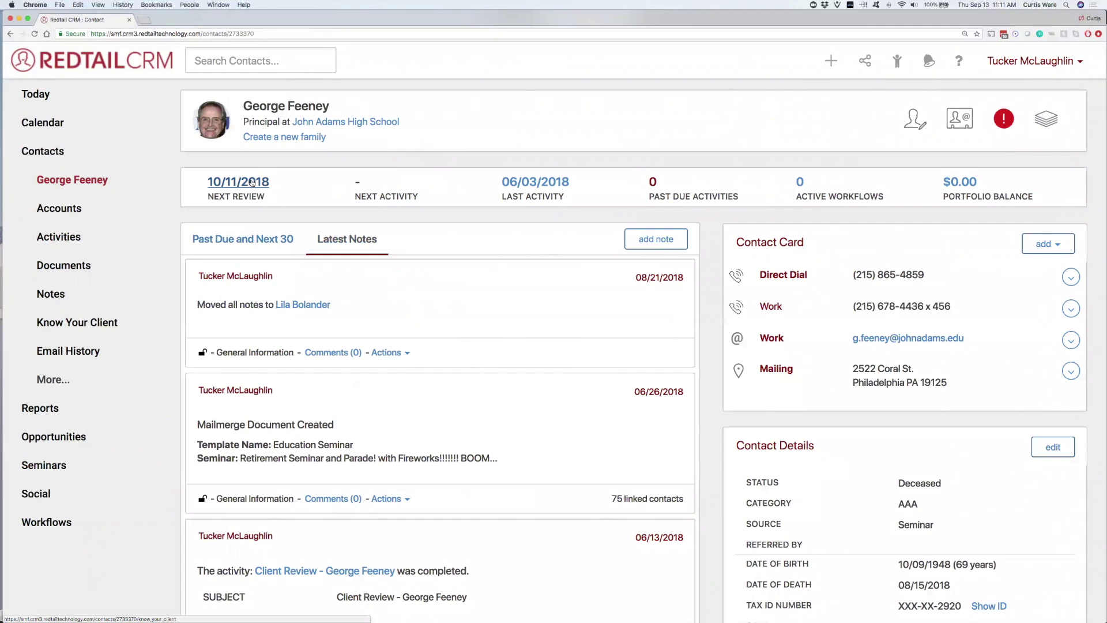
pyautogui.click(243, 182)
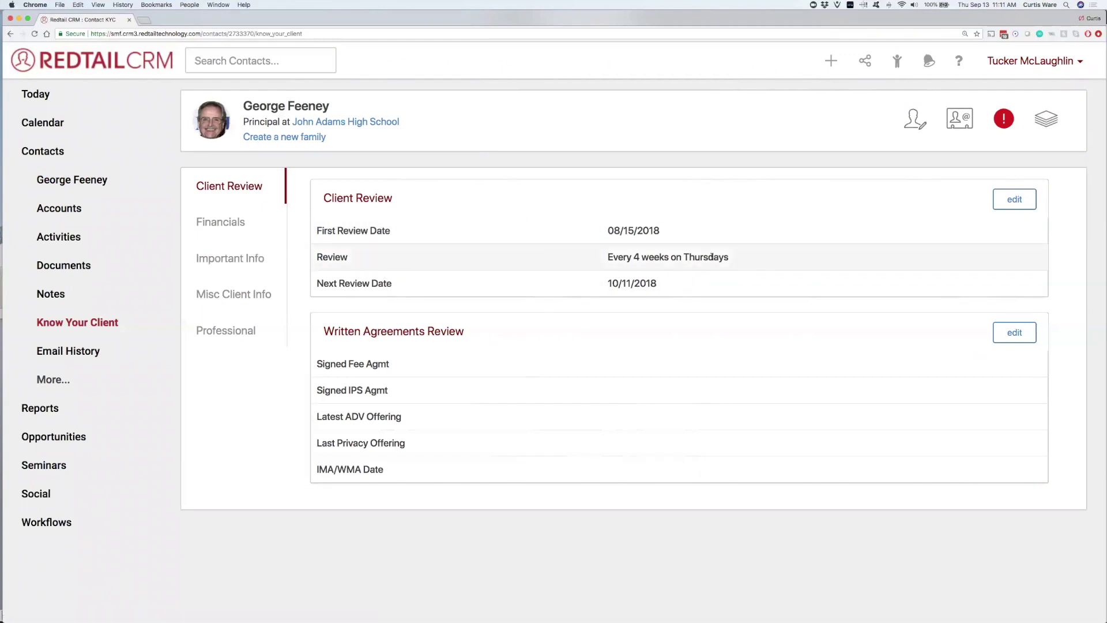
# Step: Edit the deceased contact's client review and set the first review date to 06/06/2017
pyautogui.click(1021, 201)
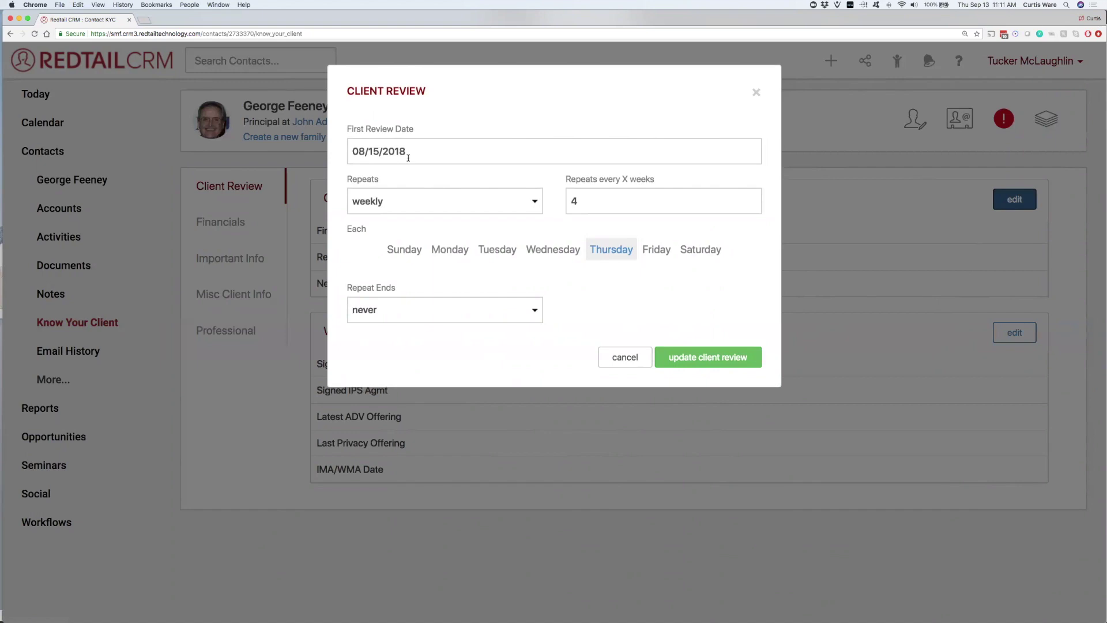
pyautogui.click(417, 152)
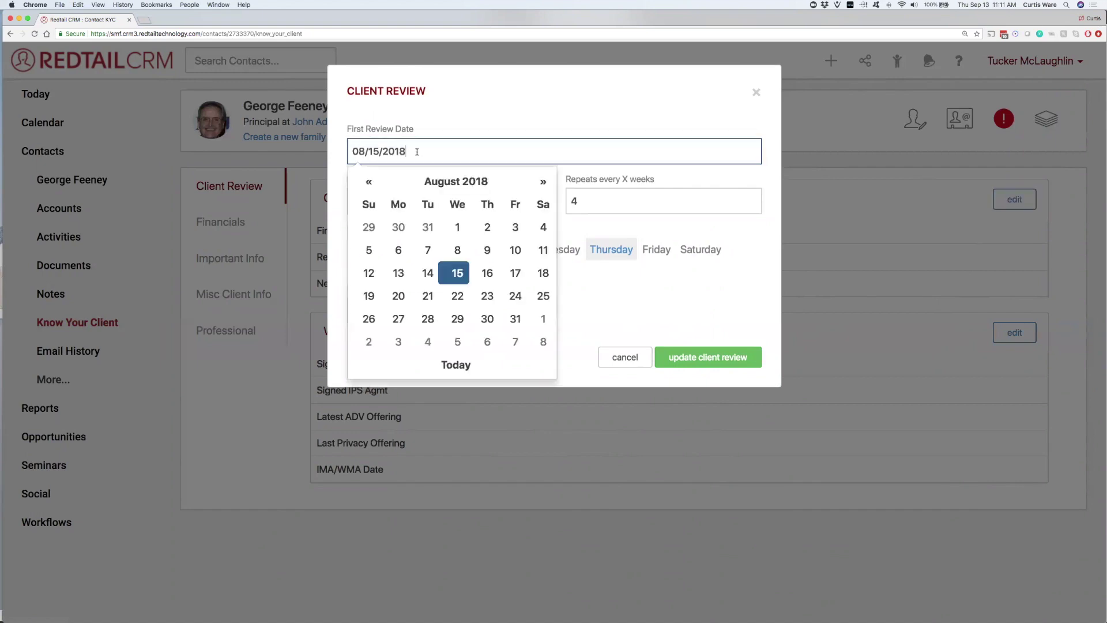
pyautogui.doubleClick(369, 182)
pyautogui.click(456, 183)
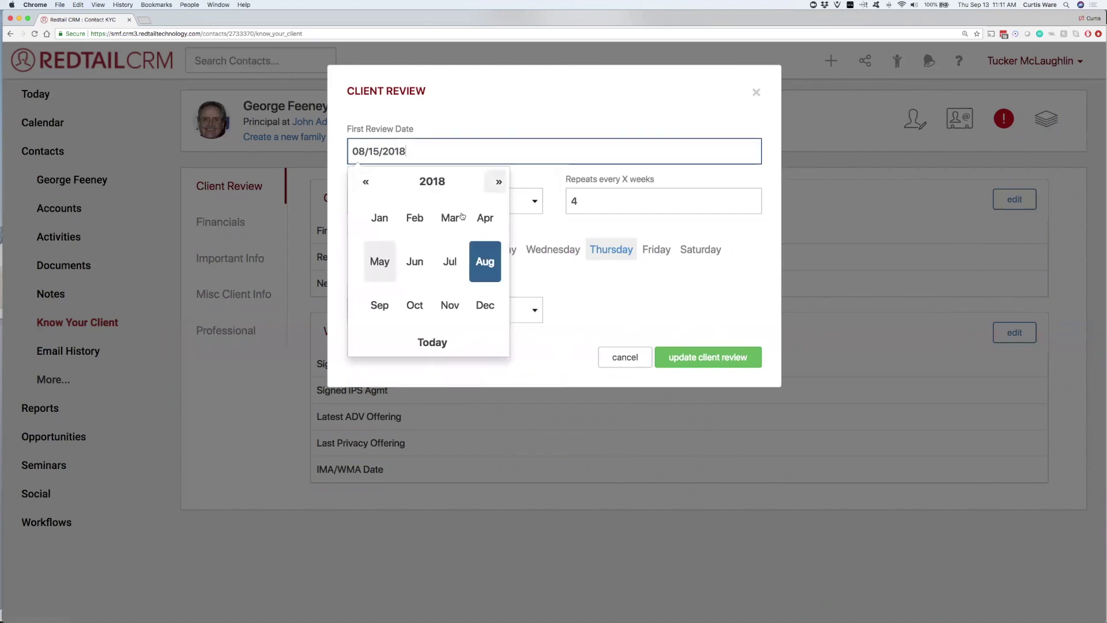
pyautogui.click(447, 185)
pyautogui.click(380, 305)
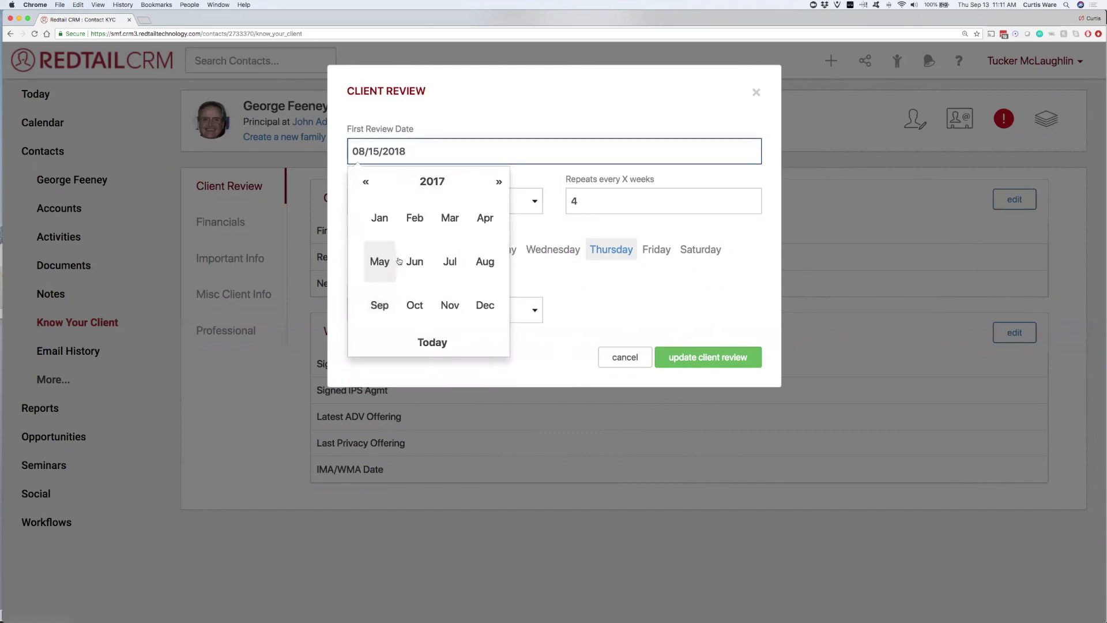
pyautogui.click(409, 262)
pyautogui.click(424, 252)
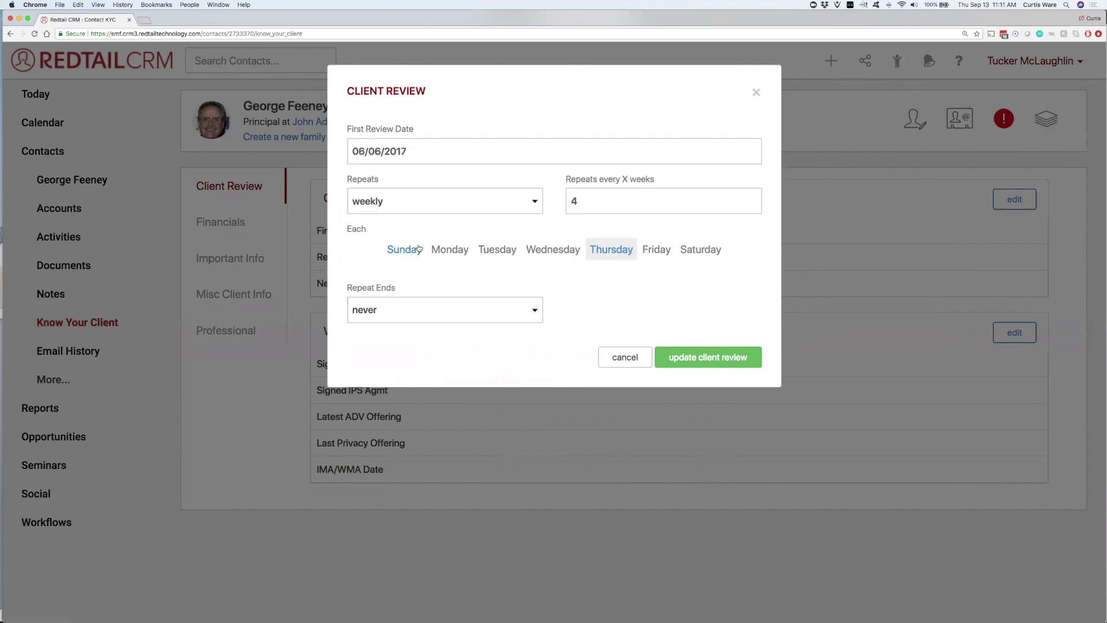
# Step: Set the client review to repeat never, update it, and check today's reviews on the Today dashboard
pyautogui.click(468, 203)
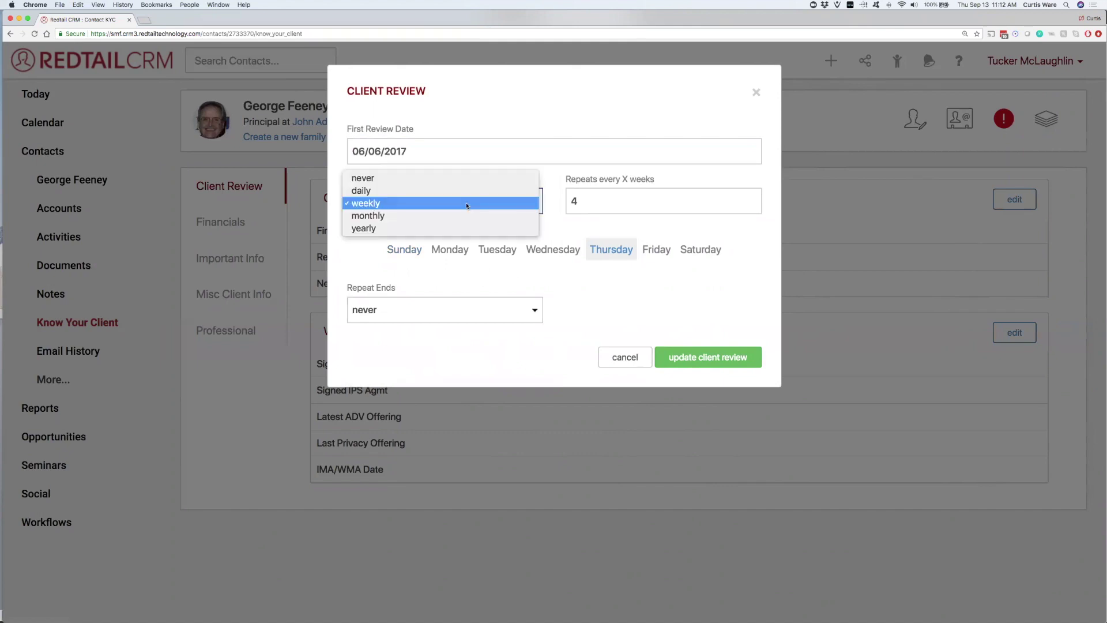
pyautogui.click(472, 184)
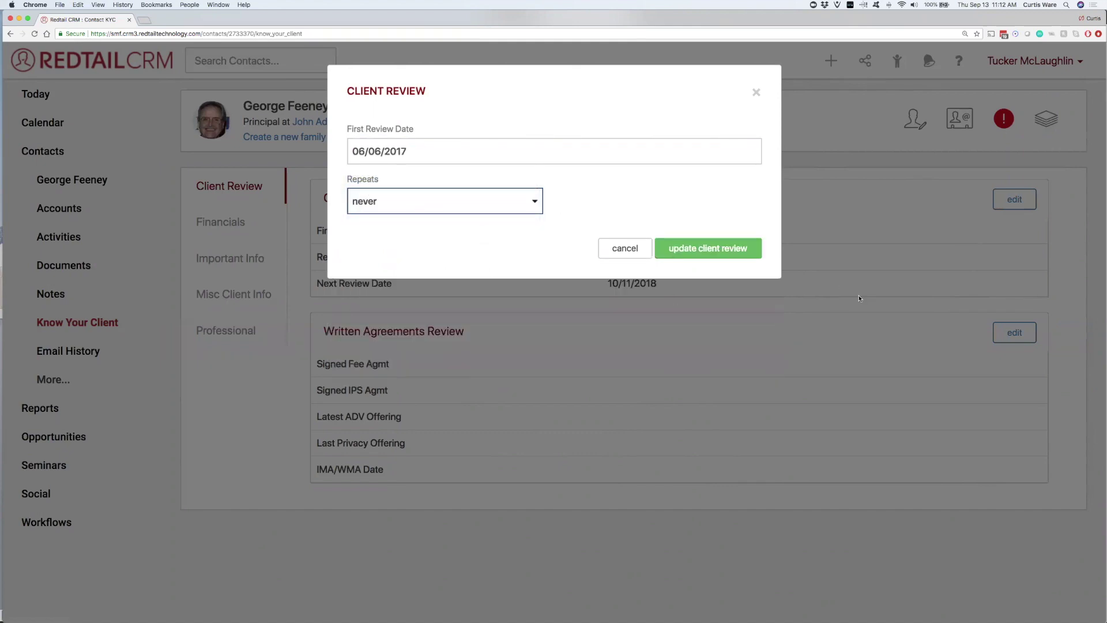
pyautogui.click(755, 253)
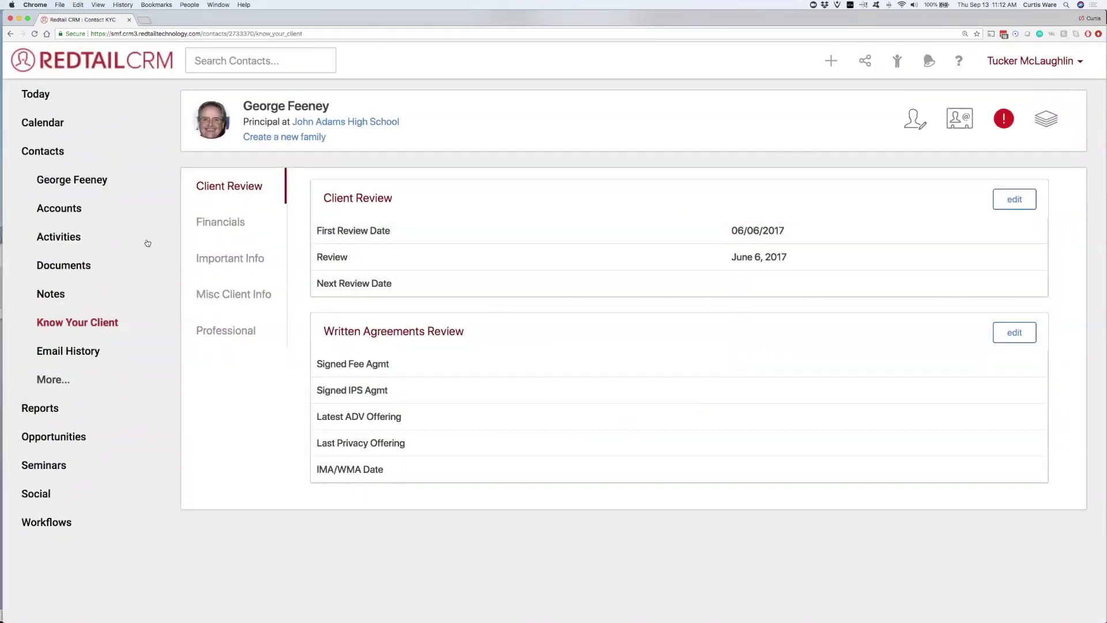
pyautogui.click(54, 95)
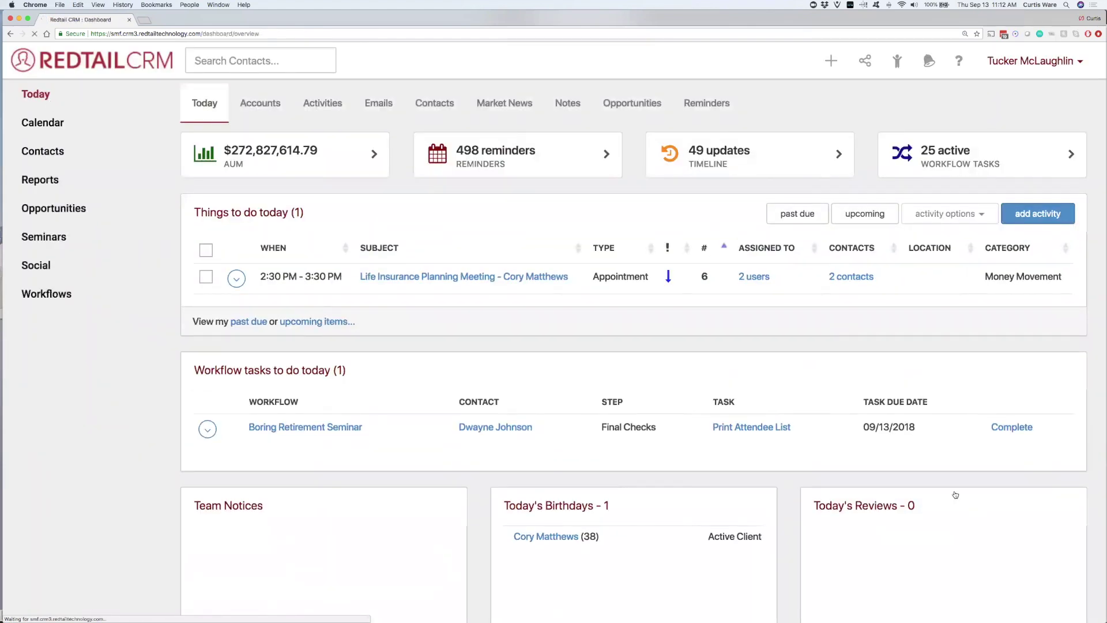
pyautogui.scroll(-5, 857, 378)
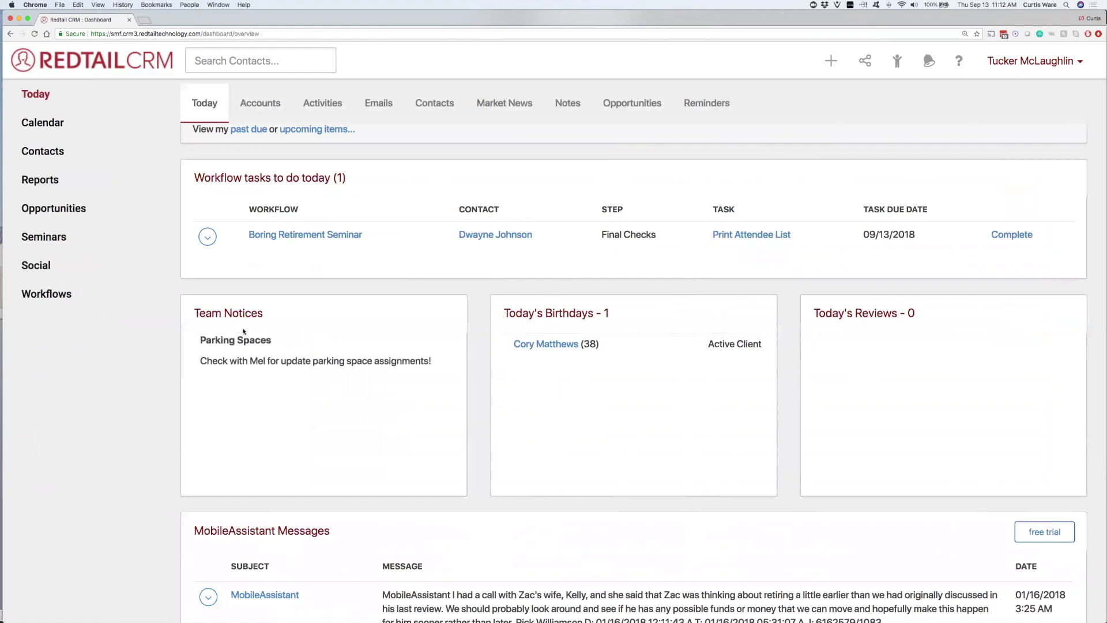
# Step: Start a new advanced contact search with type Contact, field Status, operand Equal To and value Prospect
pyautogui.click(67, 153)
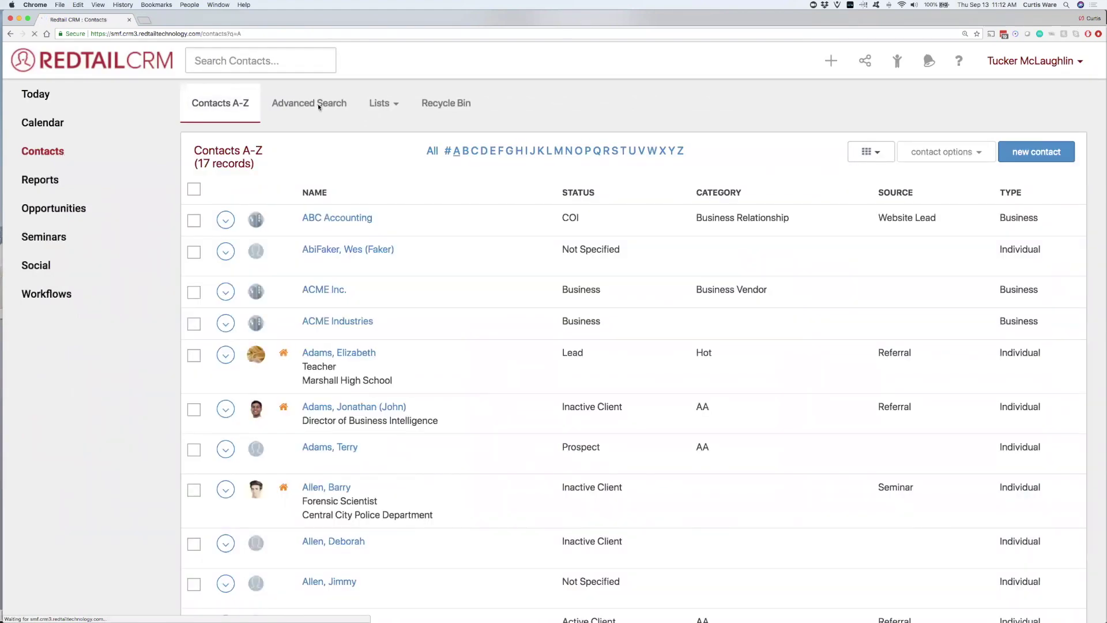
pyautogui.click(310, 106)
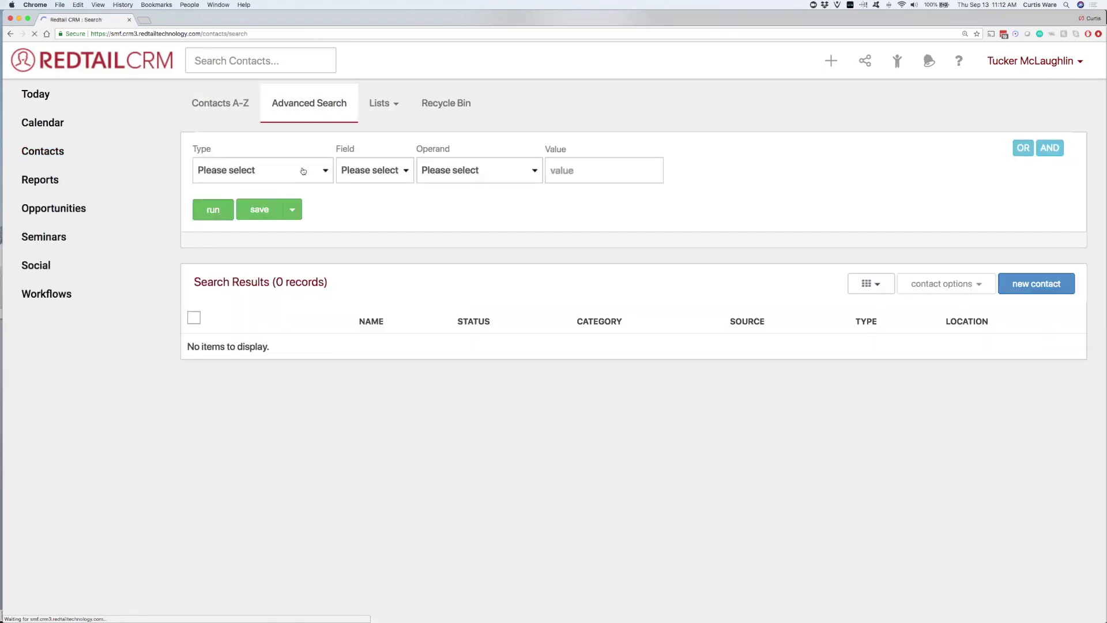
pyautogui.click(303, 171)
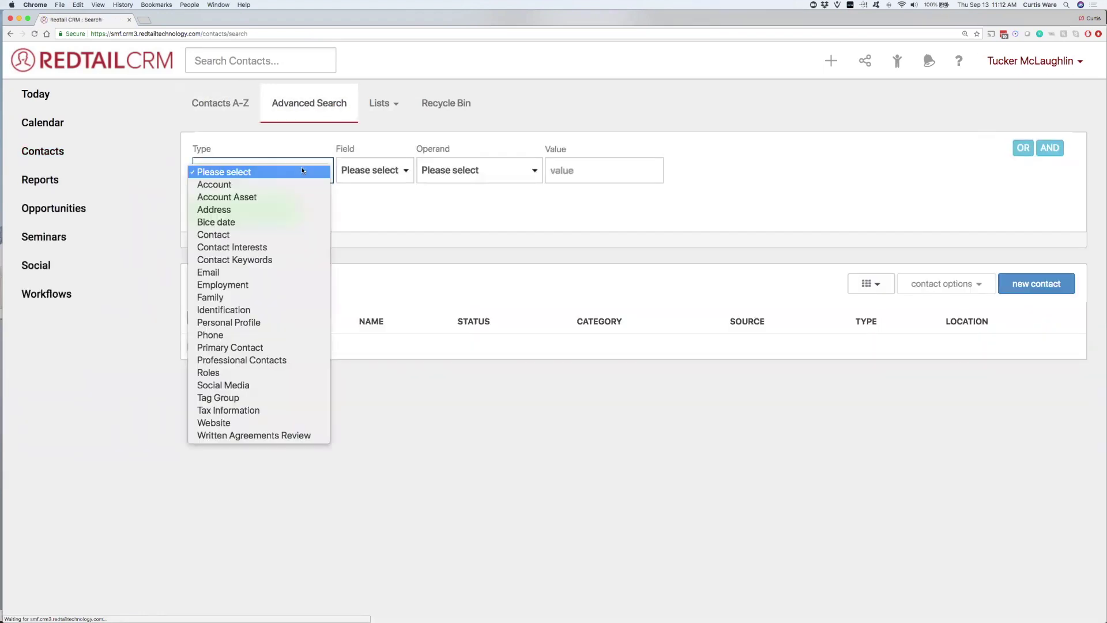
pyautogui.click(300, 235)
pyautogui.click(375, 170)
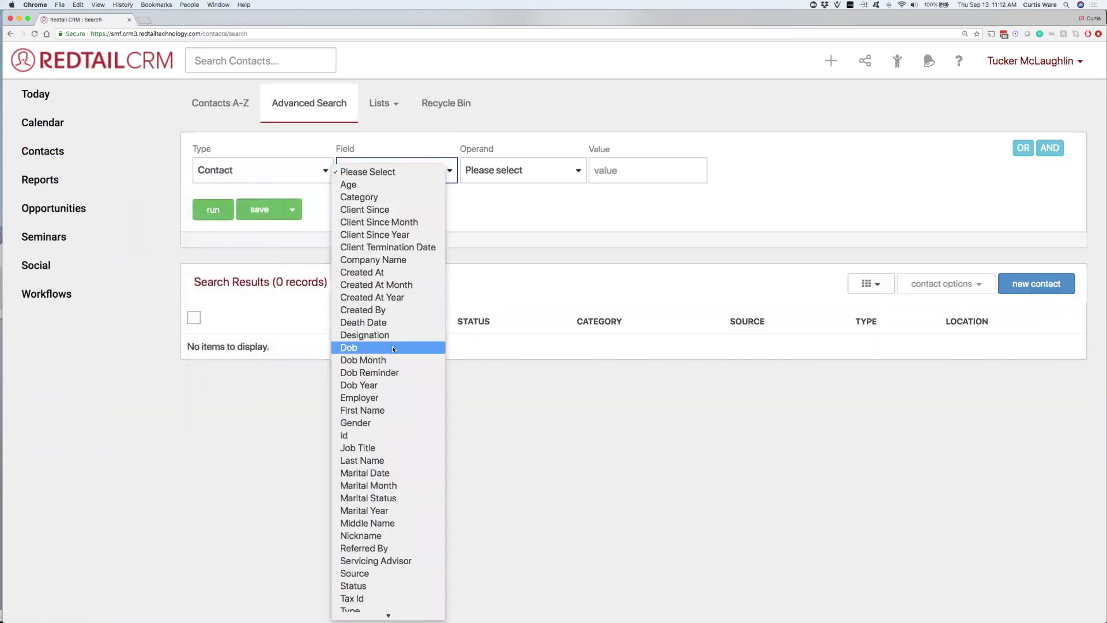
pyautogui.scroll(-2, 392, 345)
pyautogui.click(369, 562)
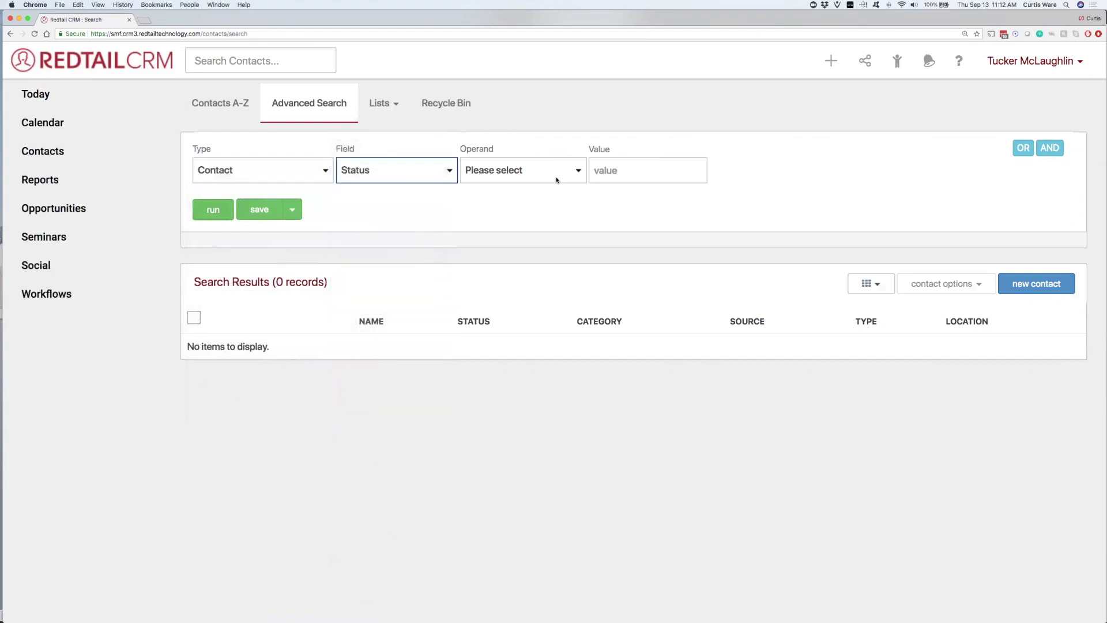
pyautogui.click(557, 180)
pyautogui.click(484, 196)
pyautogui.click(627, 170)
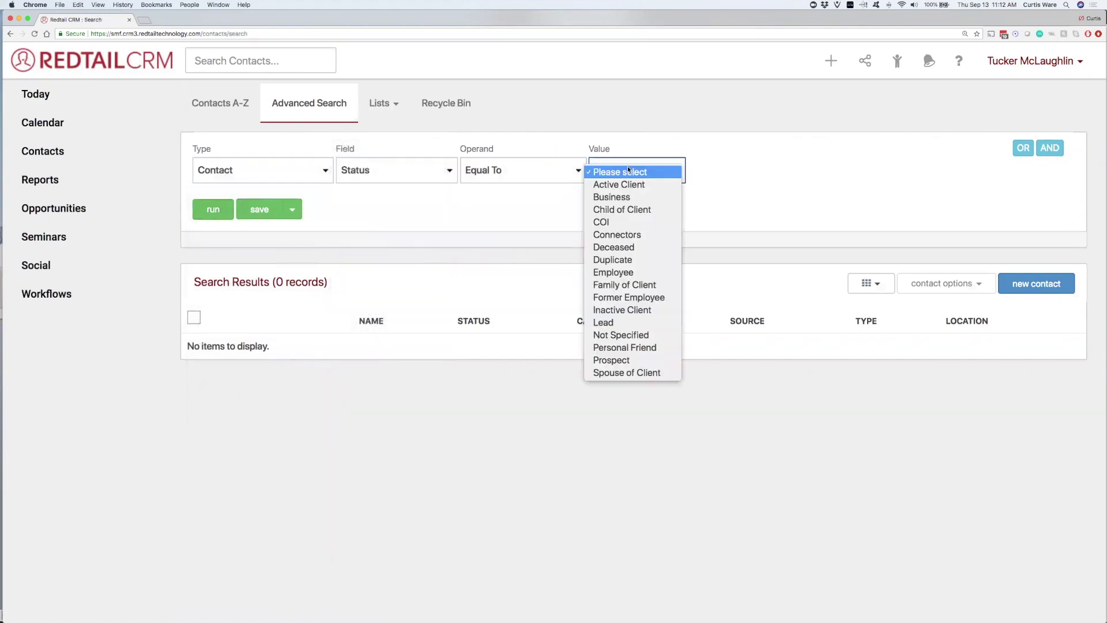
pyautogui.click(634, 360)
# Step: Add an AND criterion with type Contact, field Category, operand Equal To and value Cold, and run the search
pyautogui.click(1050, 153)
pyautogui.click(355, 230)
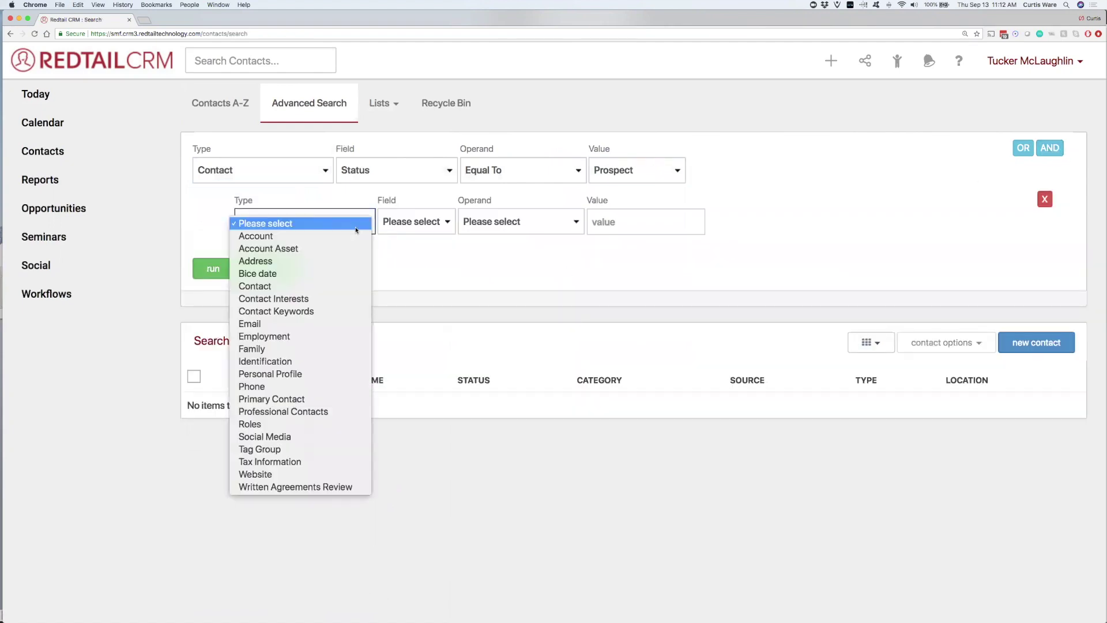
pyautogui.click(340, 282)
pyautogui.click(424, 224)
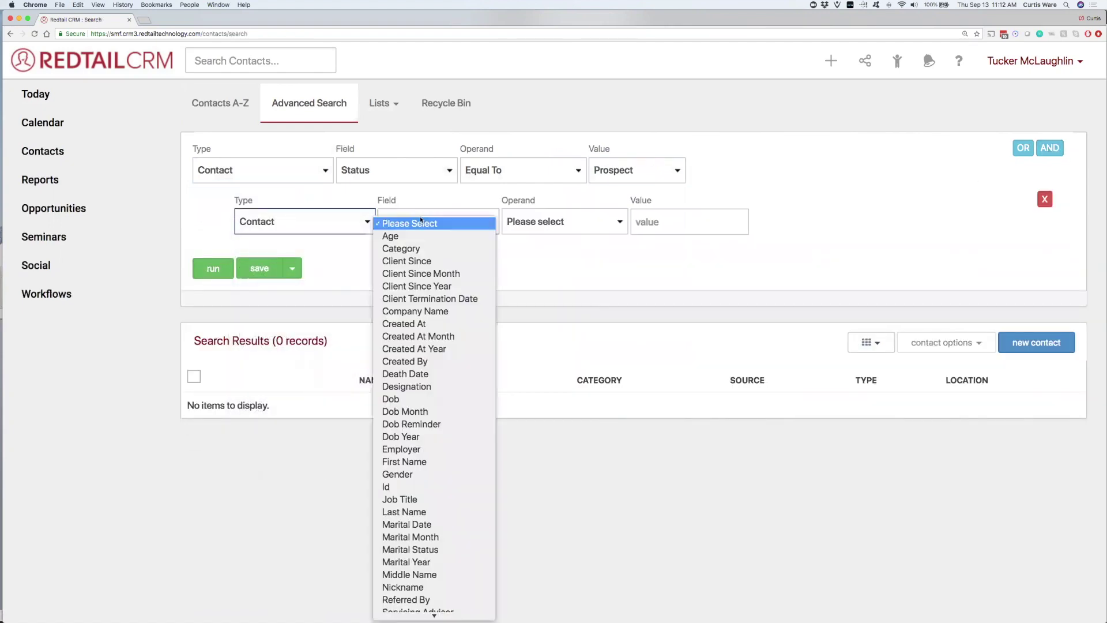
pyautogui.click(418, 247)
pyautogui.click(556, 222)
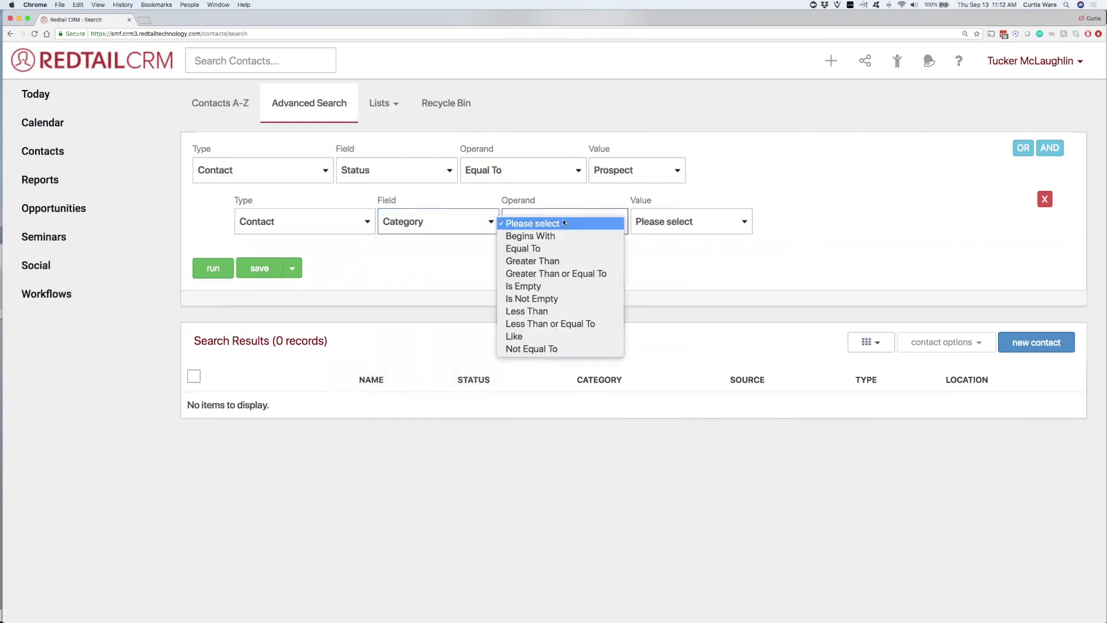
pyautogui.click(526, 247)
pyautogui.click(729, 225)
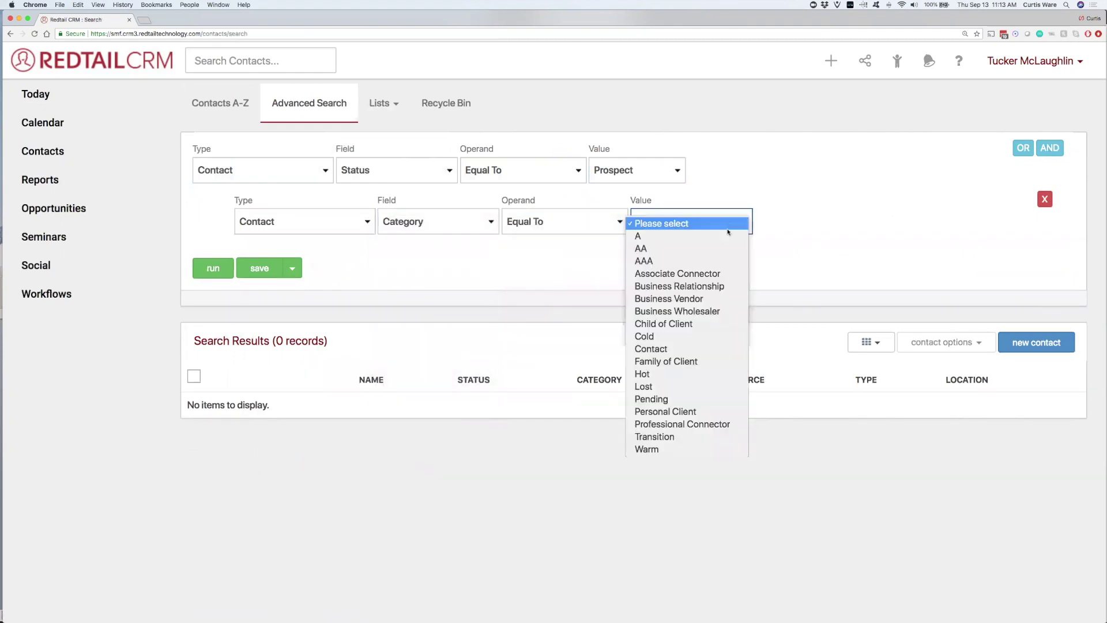
pyautogui.click(708, 337)
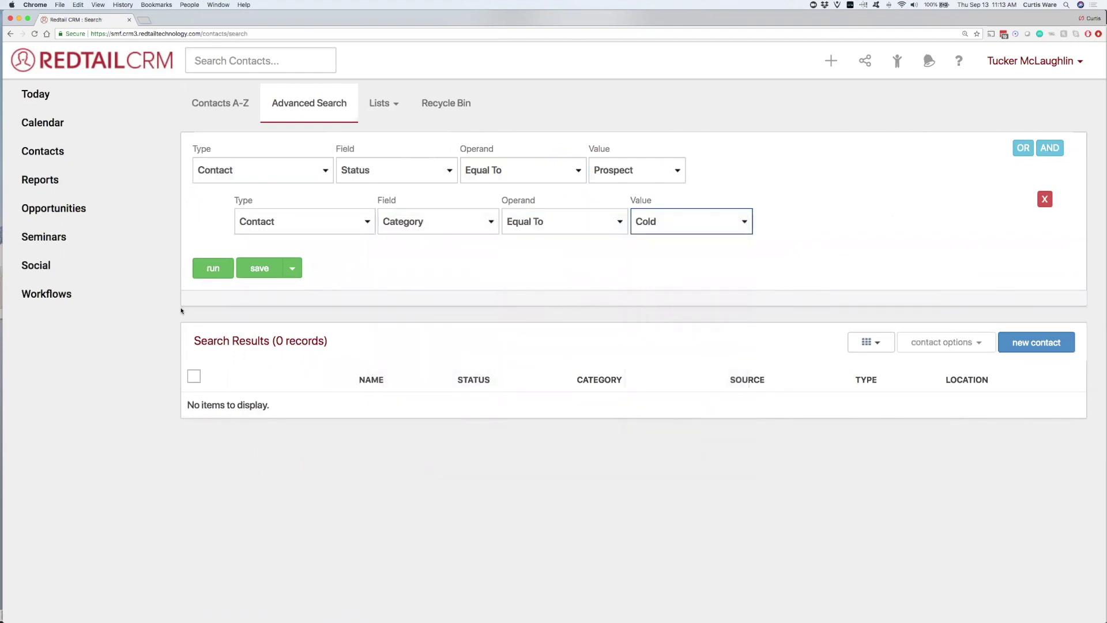
pyautogui.click(213, 268)
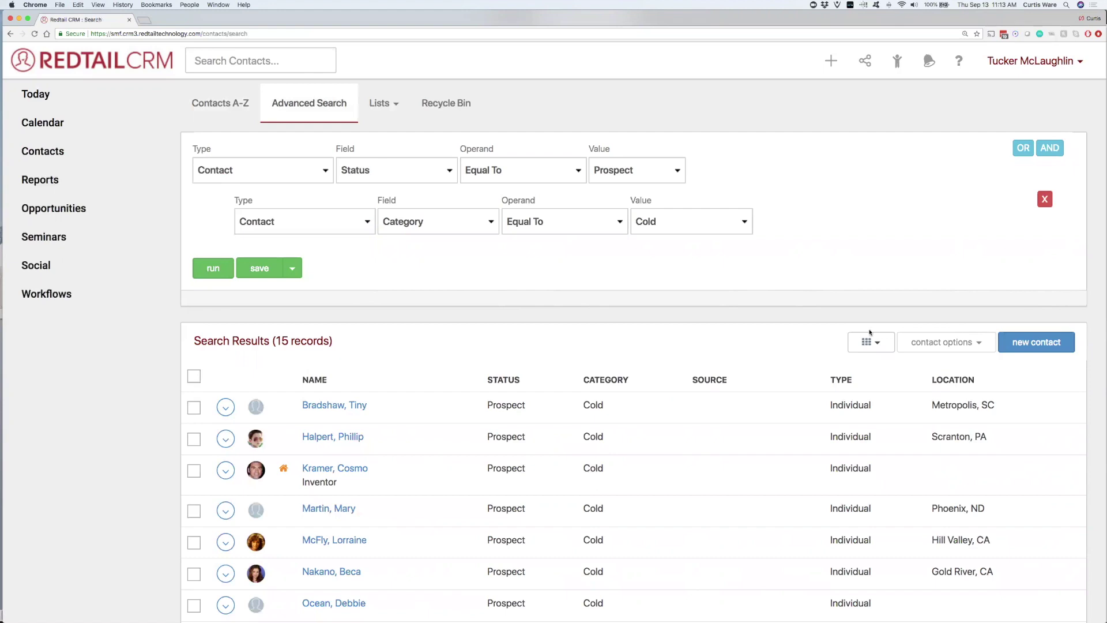
# Step: Add another AND criterion with type Contact, field Created At and operand Less Than or Equal To
pyautogui.click(1050, 148)
pyautogui.click(354, 279)
pyautogui.click(339, 344)
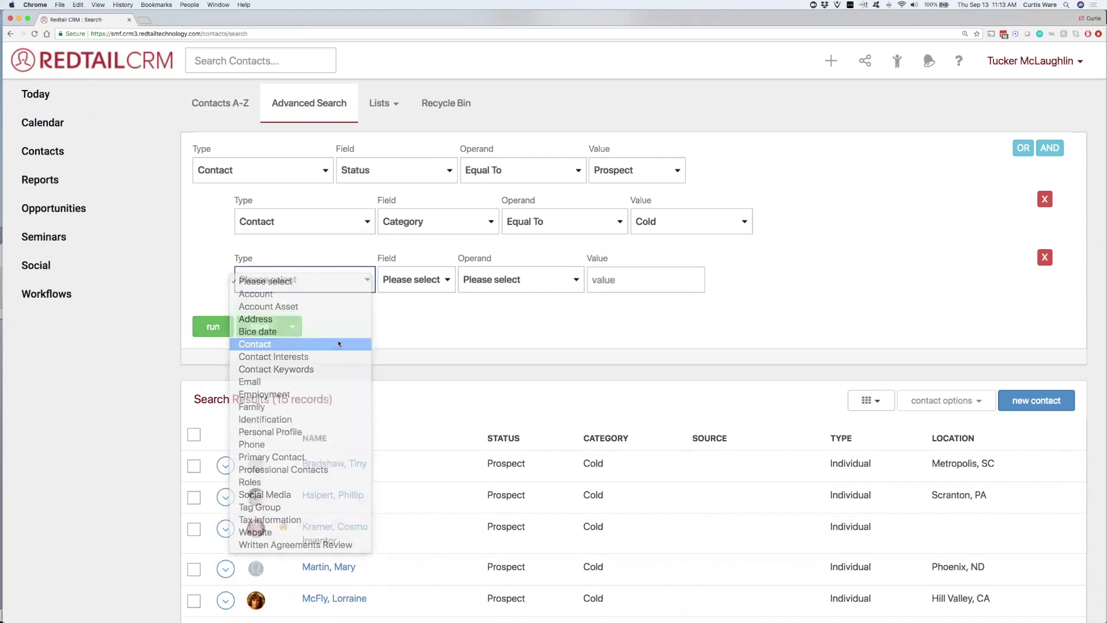
pyautogui.click(433, 282)
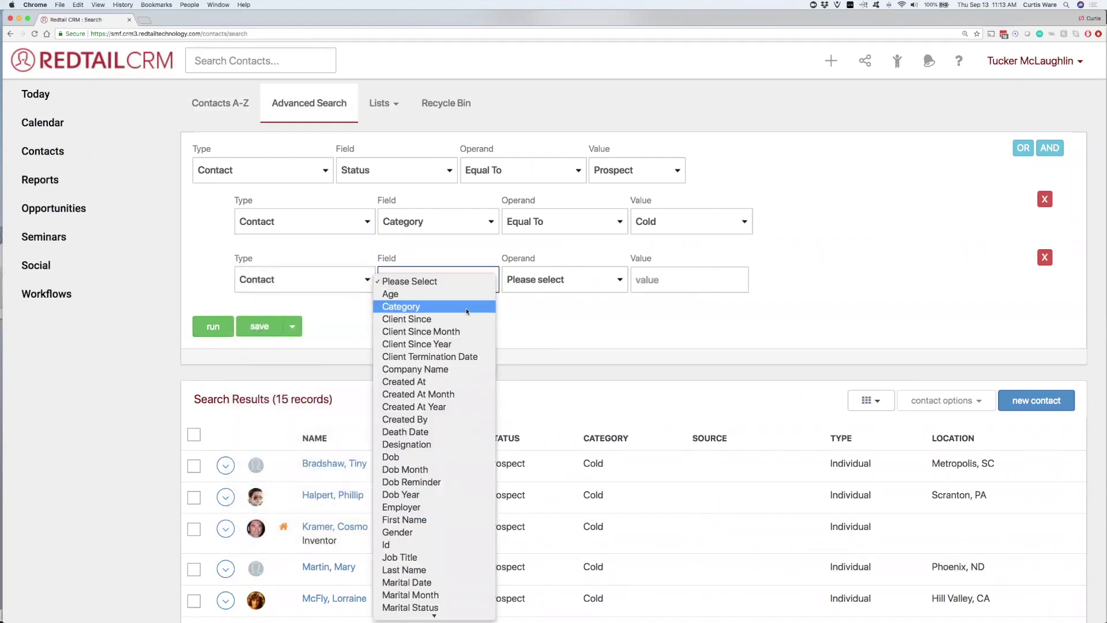
pyautogui.click(474, 382)
pyautogui.click(591, 281)
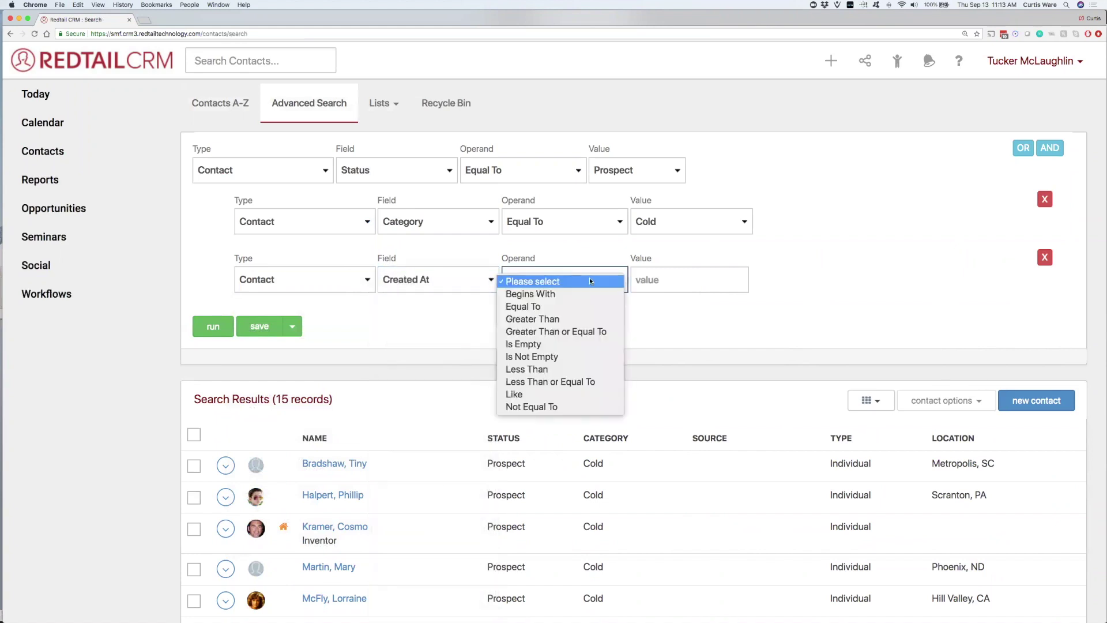
pyautogui.click(594, 381)
# Step: Set the Created At criterion's value to 2018-01-01
pyautogui.click(666, 281)
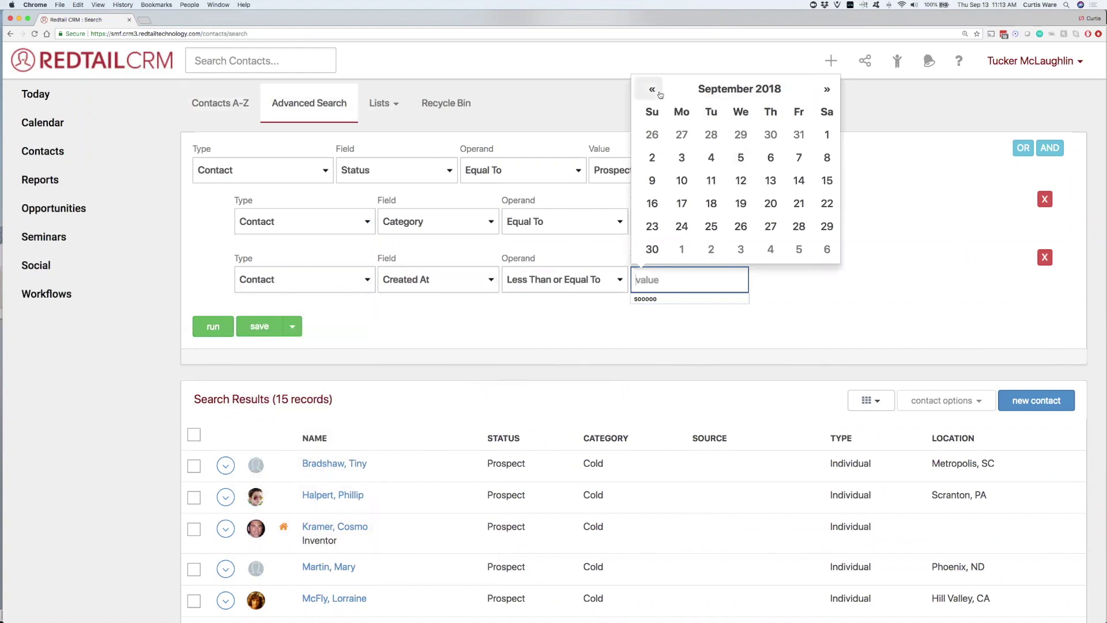
pyautogui.click(723, 89)
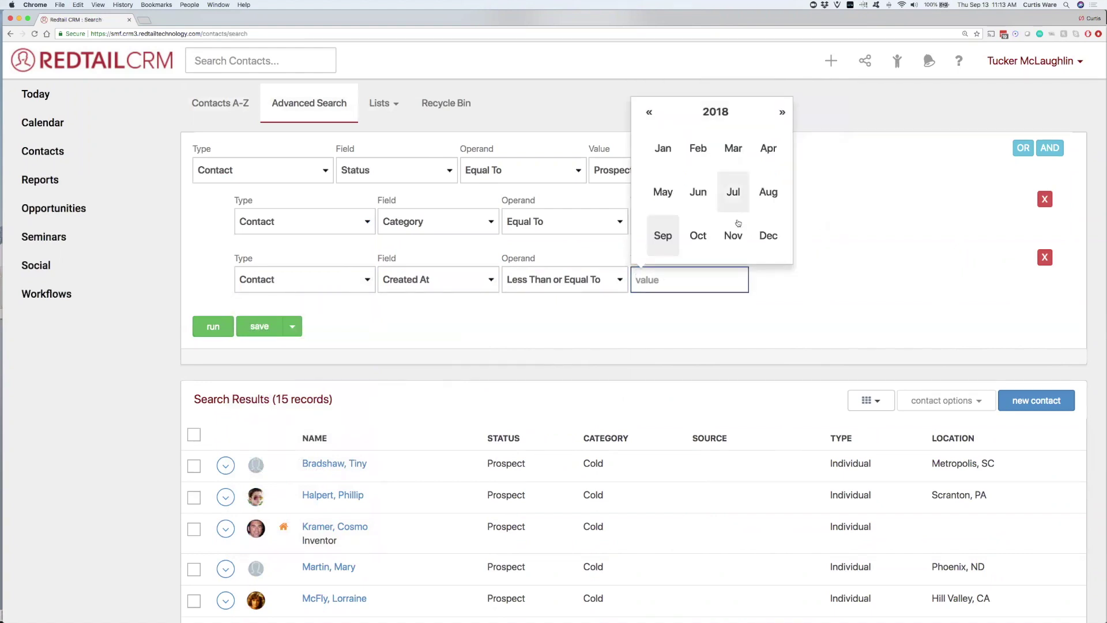
pyautogui.click(664, 151)
pyautogui.click(680, 134)
pyautogui.click(541, 324)
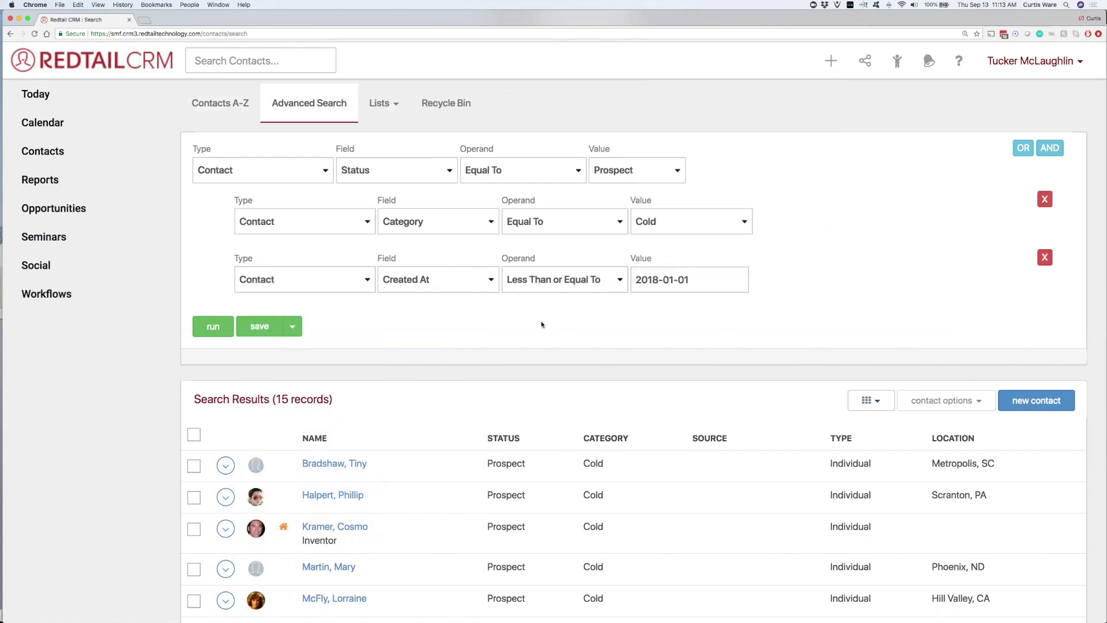
# Step: Run the search with the added date criterion and select all contacts in the results
pyautogui.click(198, 333)
pyautogui.scroll(-3, 520, 350)
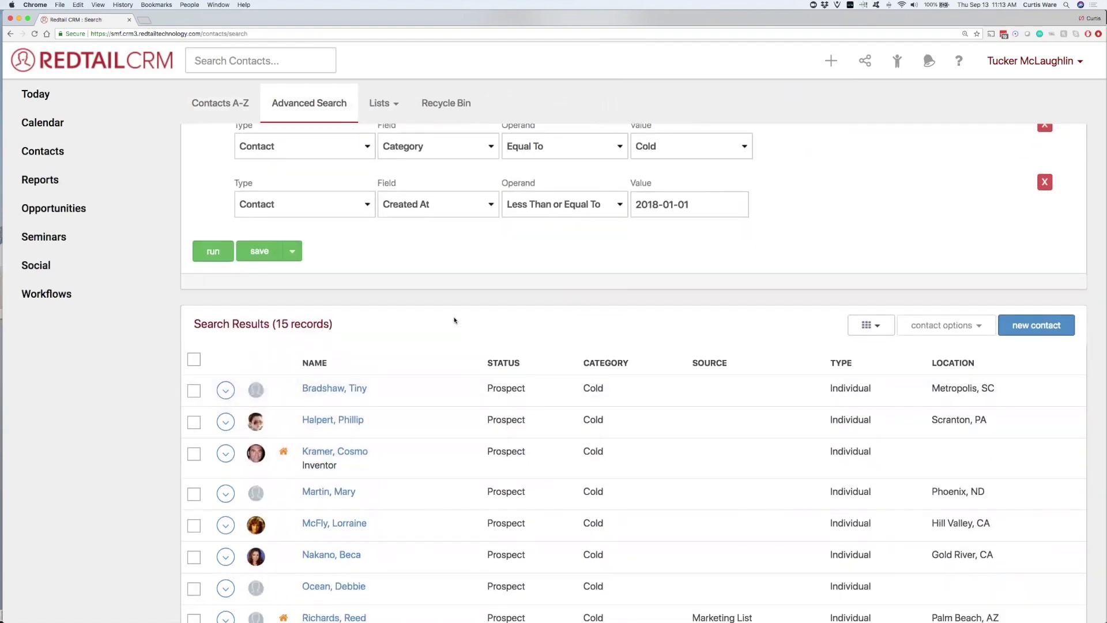
pyautogui.scroll(3, 454, 321)
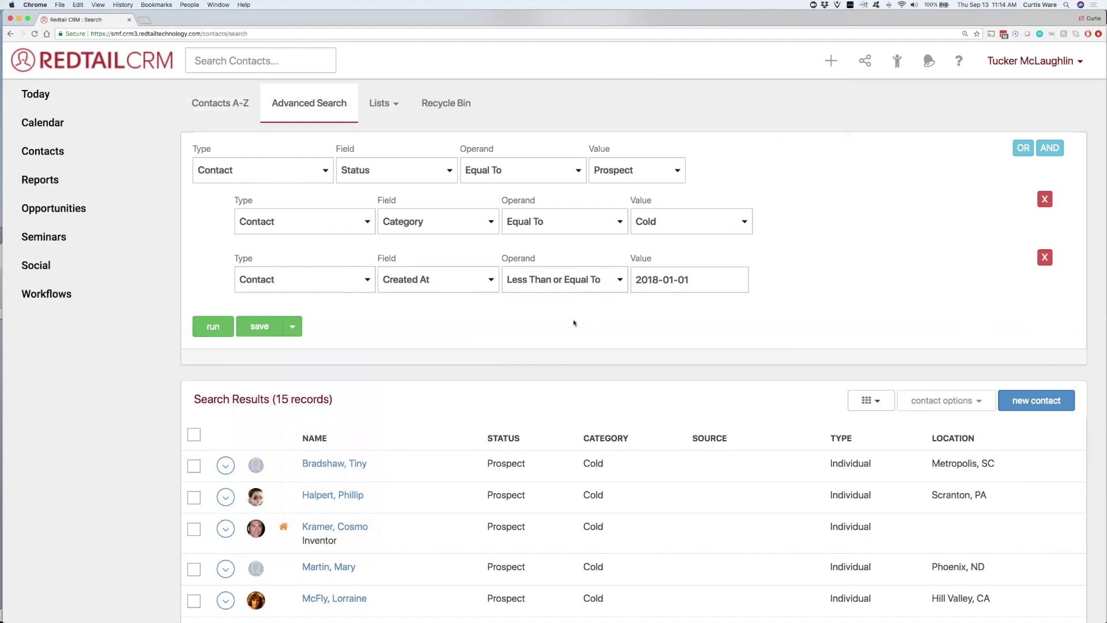
pyautogui.scroll(-3, 493, 355)
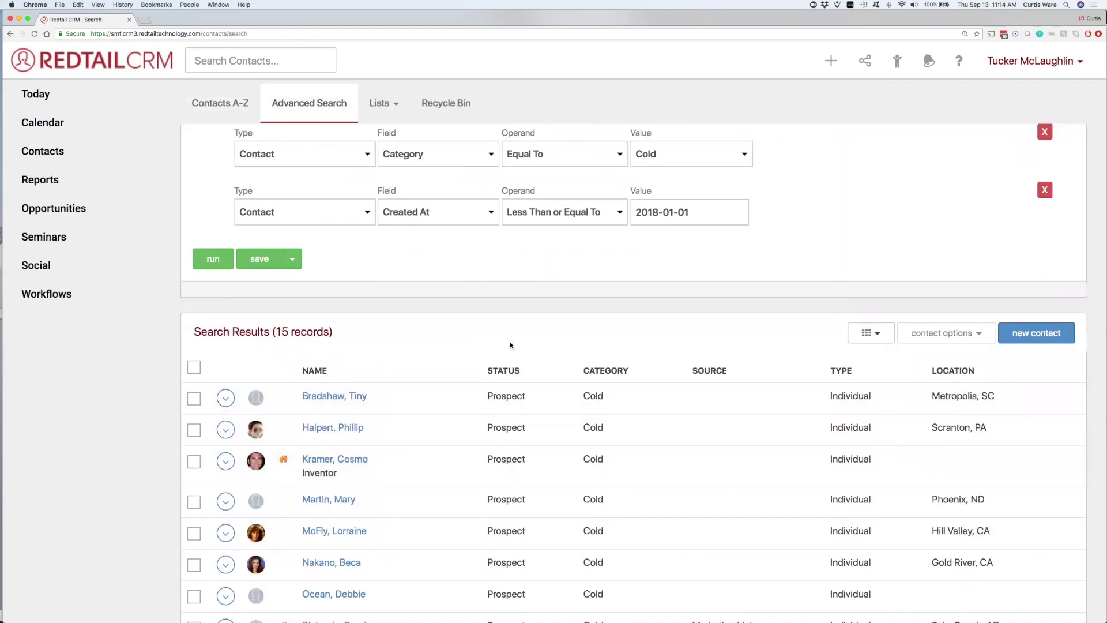
pyautogui.click(194, 367)
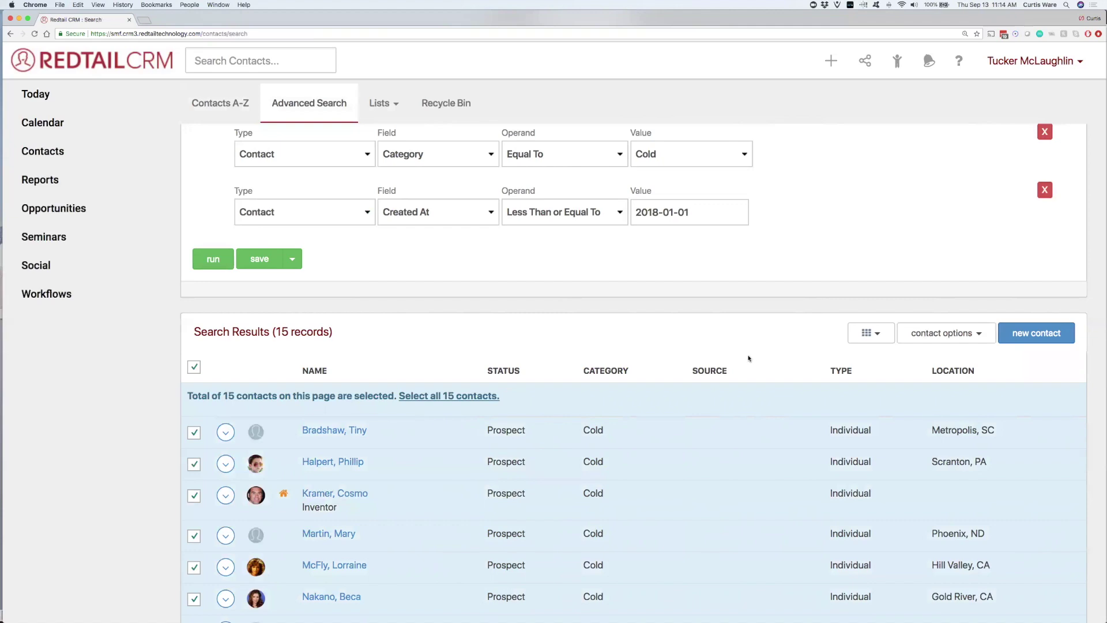
# Step: Open the recently viewed active client who teaches history at Marshall High School and look at the Contact Card
pyautogui.click(897, 64)
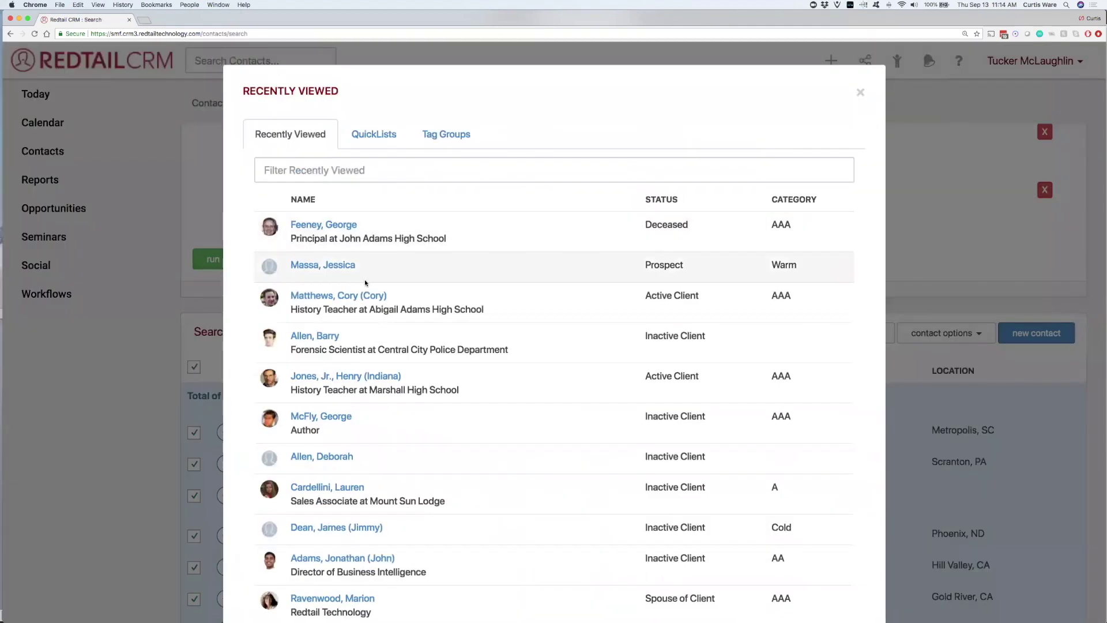
pyautogui.click(354, 377)
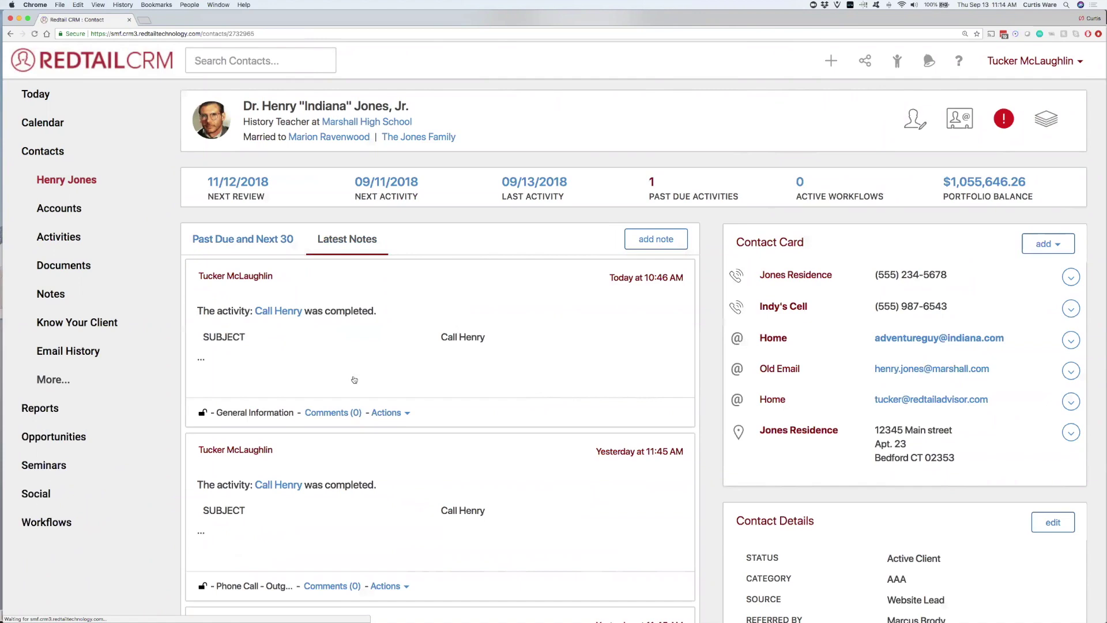
pyautogui.moveTo(737, 243); pyautogui.dragTo(784, 244)
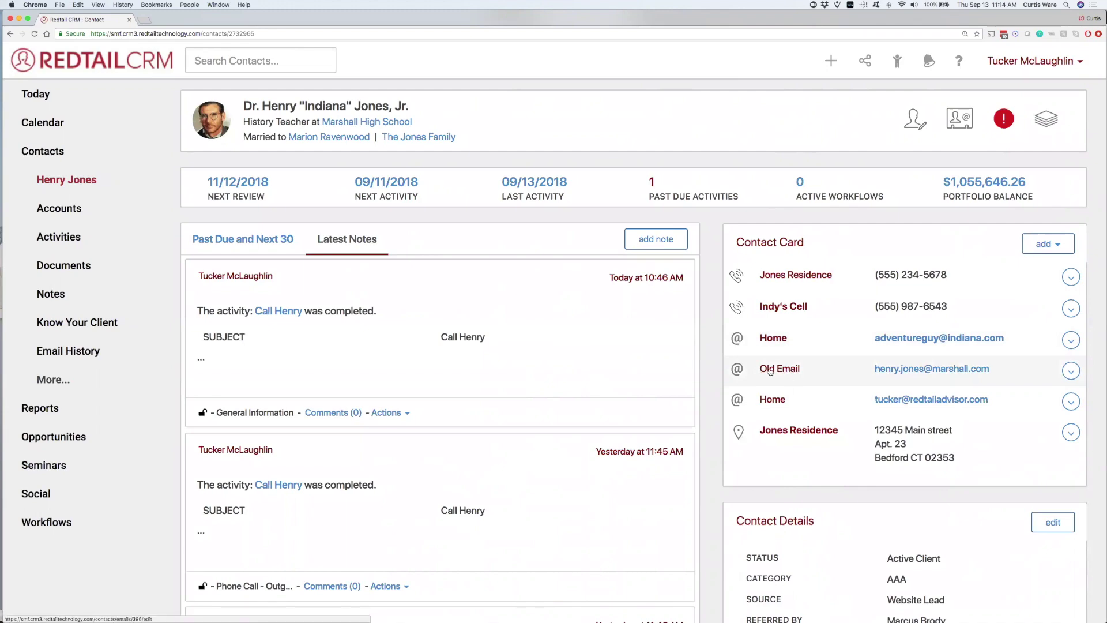
# Step: Examine the Custom Title in the edit form of the contact's Old Email entry and close it without saving
pyautogui.click(1071, 371)
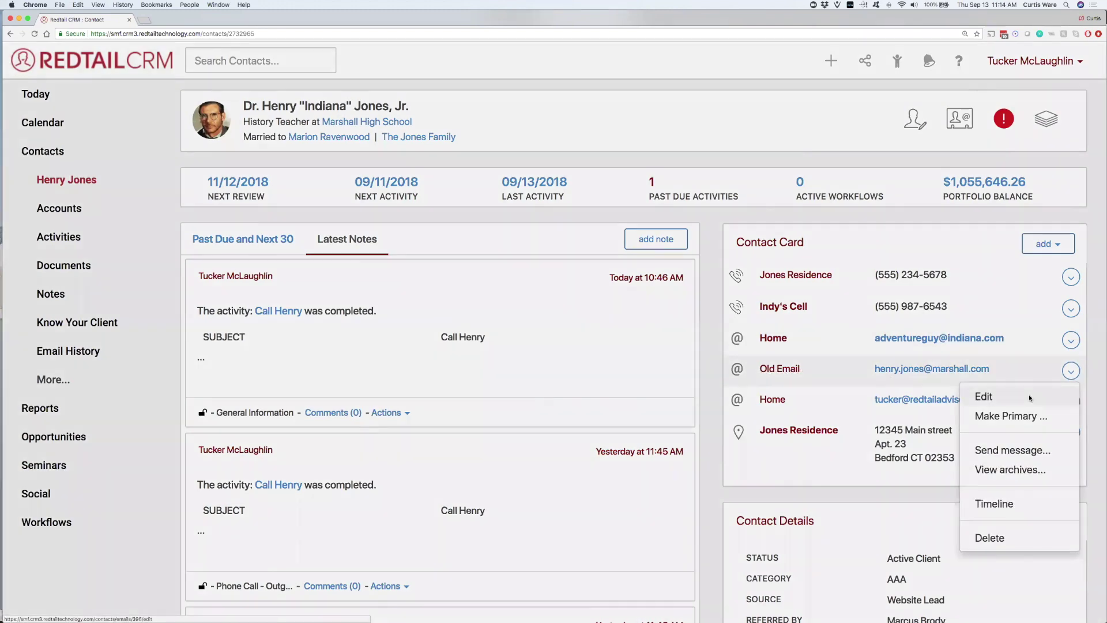
pyautogui.click(1030, 398)
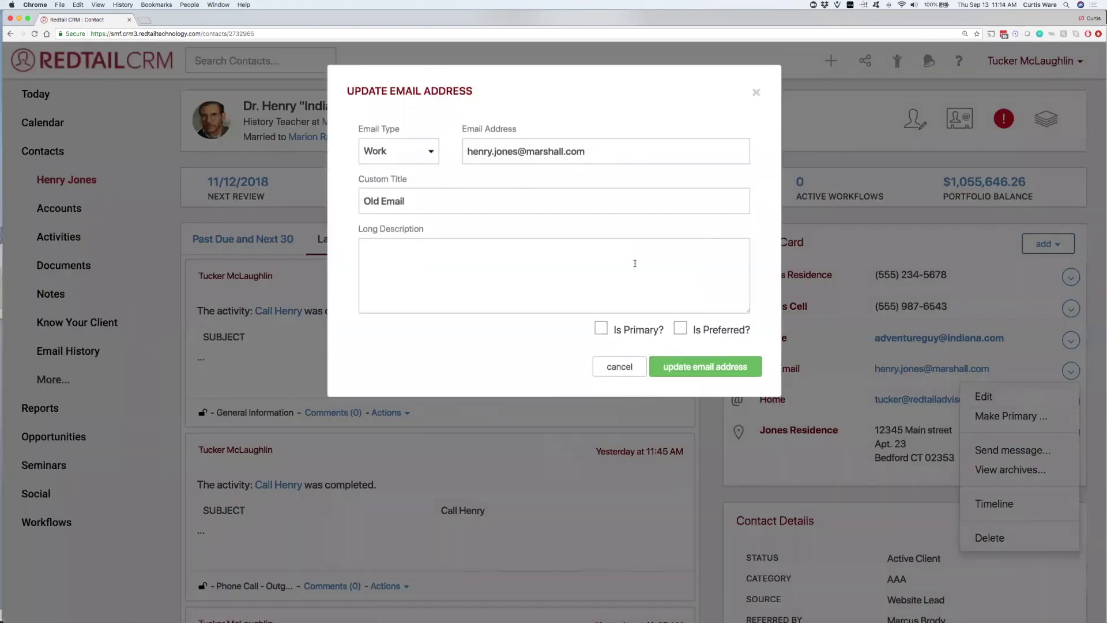
pyautogui.moveTo(411, 178); pyautogui.dragTo(356, 183)
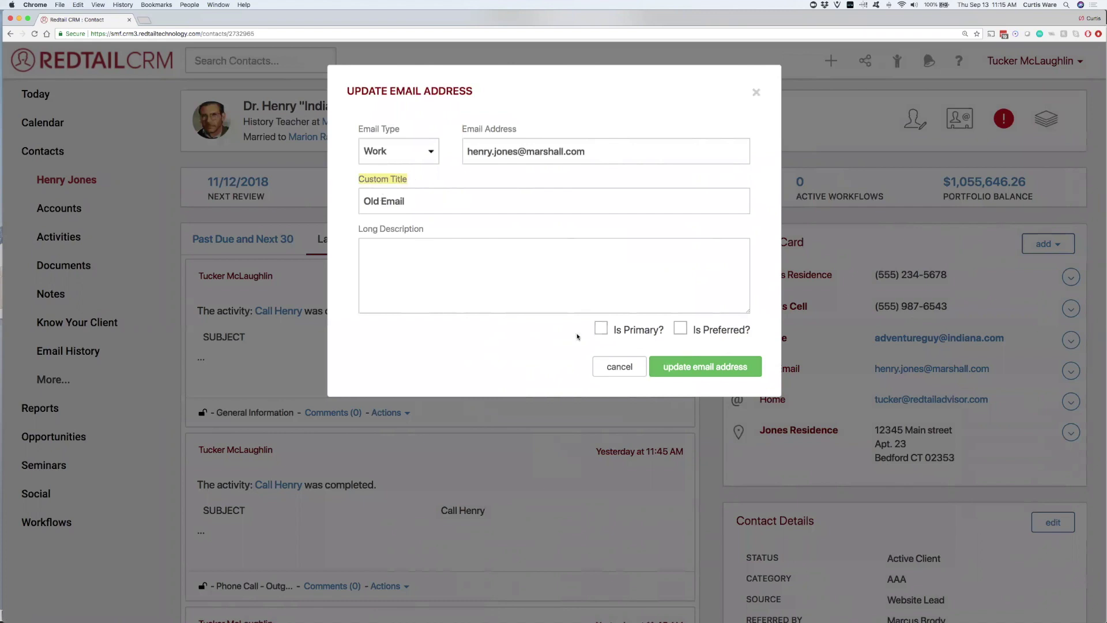
pyautogui.click(631, 372)
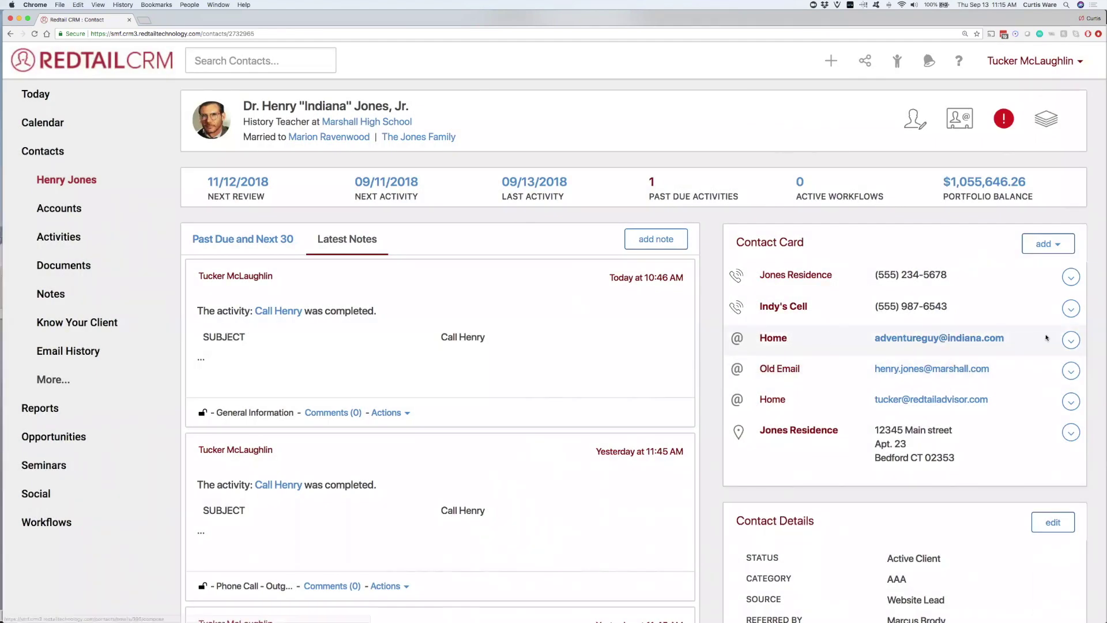
# Step: Examine the Email Type options and primary and preferred settings of the contact's primary Home email, leaving them unsaved
pyautogui.click(1070, 340)
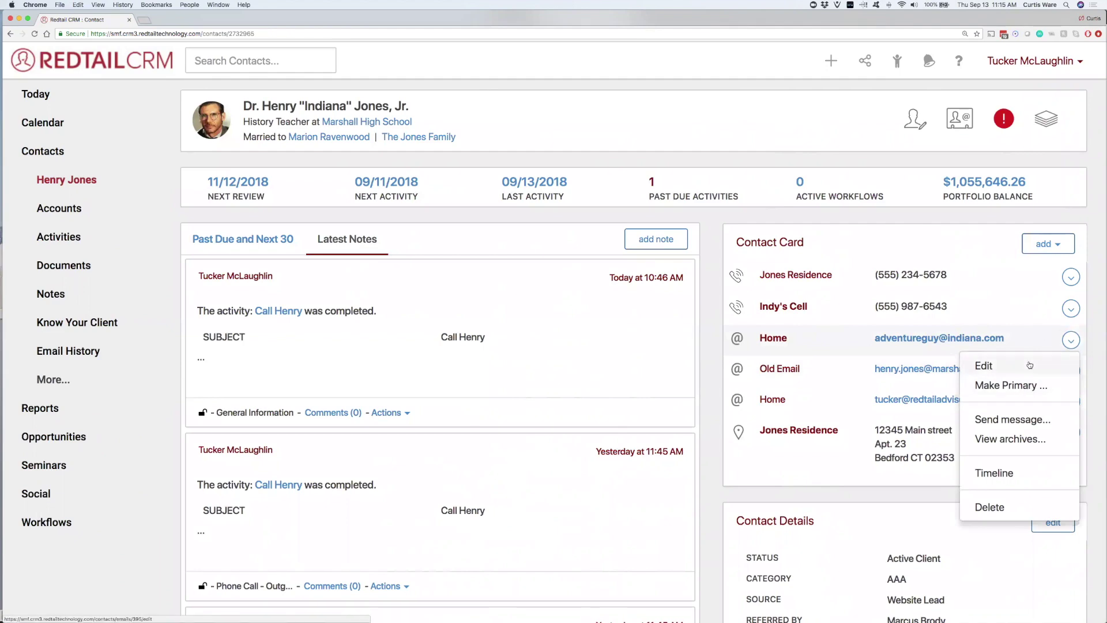
pyautogui.click(1030, 365)
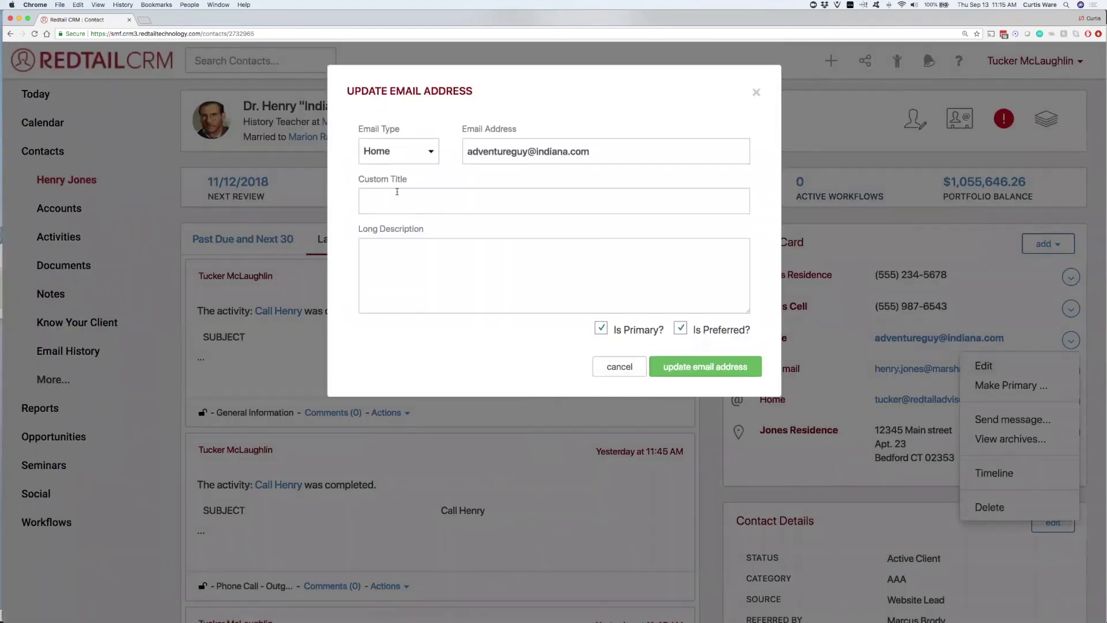
pyautogui.click(424, 156)
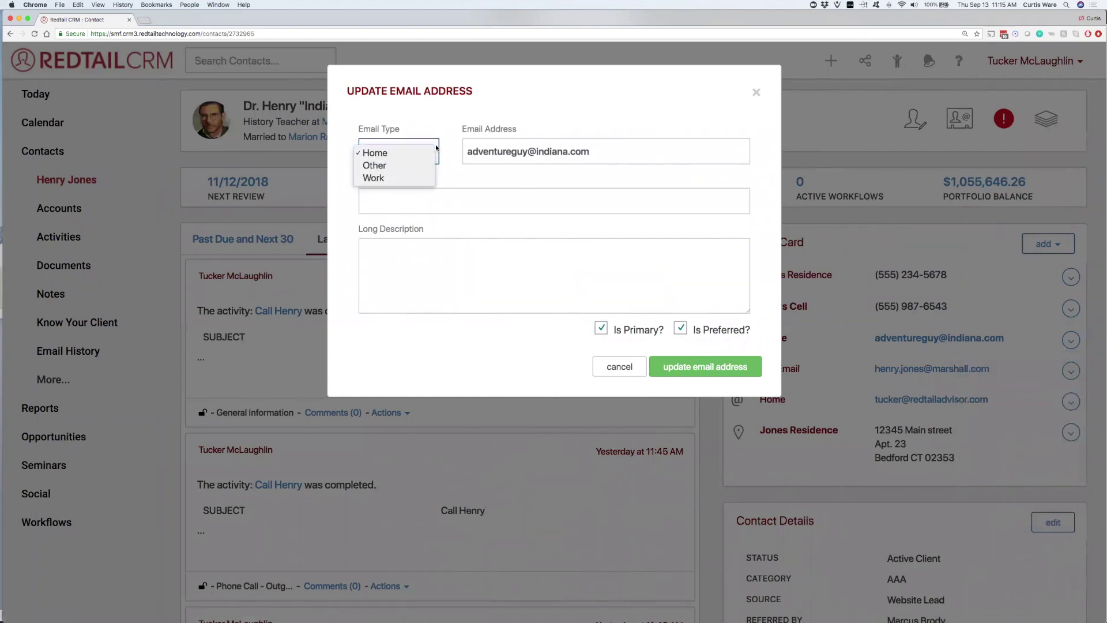
pyautogui.click(445, 148)
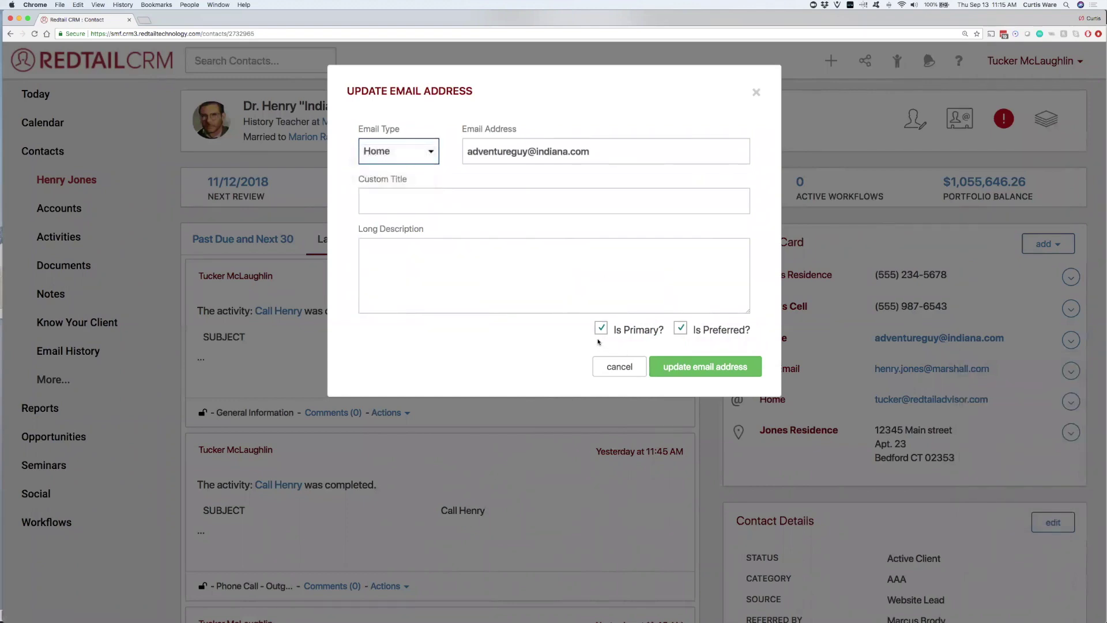
pyautogui.click(631, 373)
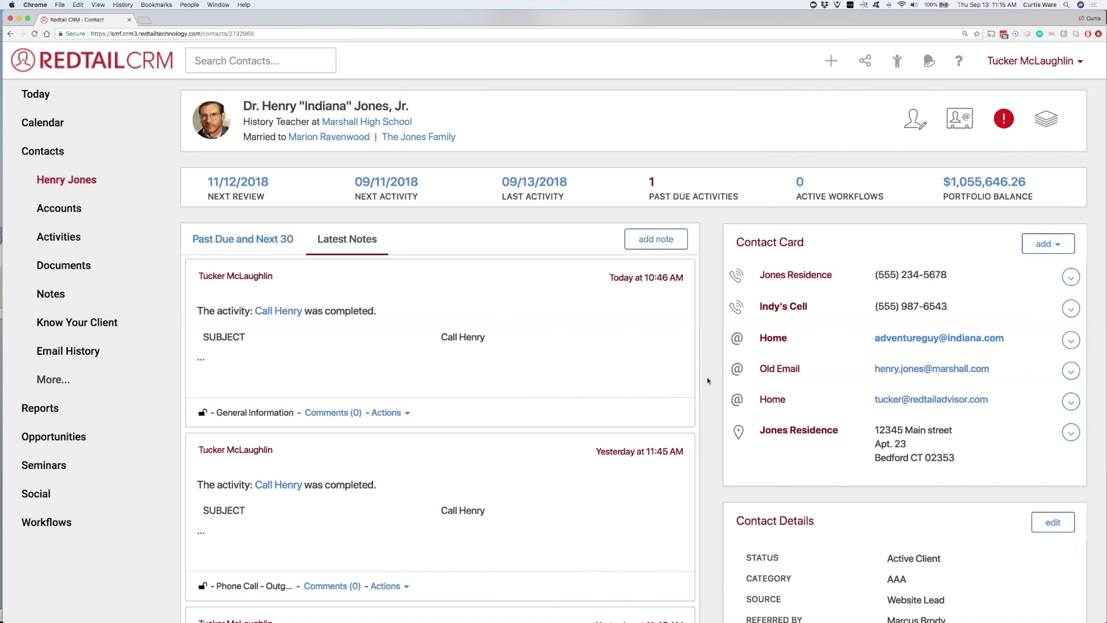
# Step: View the contact's important information and its edit form, and close both without making changes
pyautogui.scroll(-3, 708, 381)
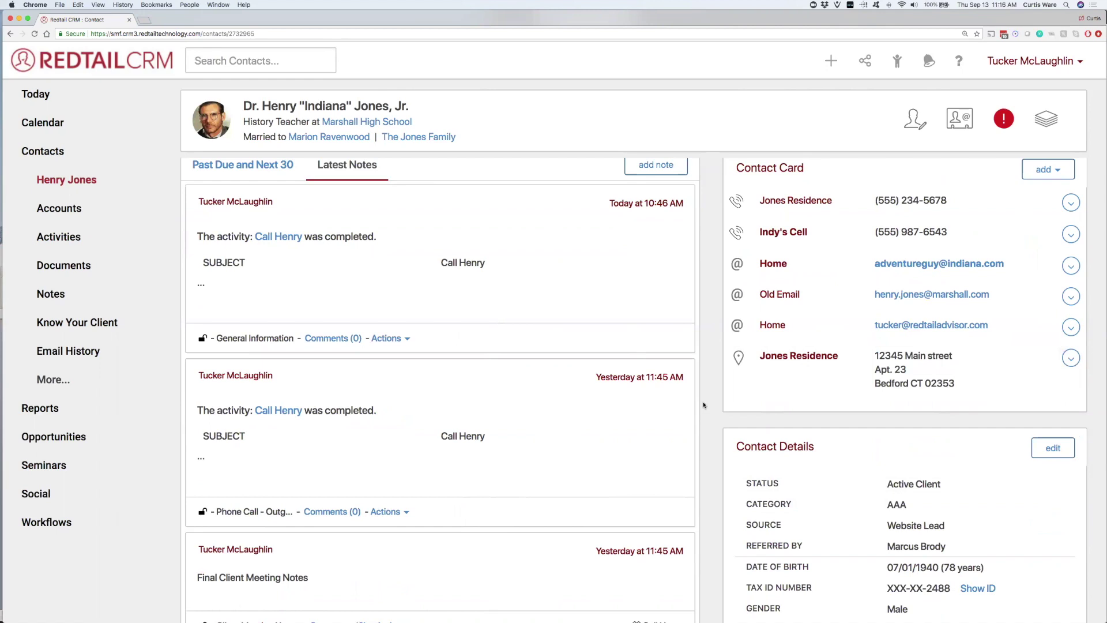
pyautogui.click(1005, 120)
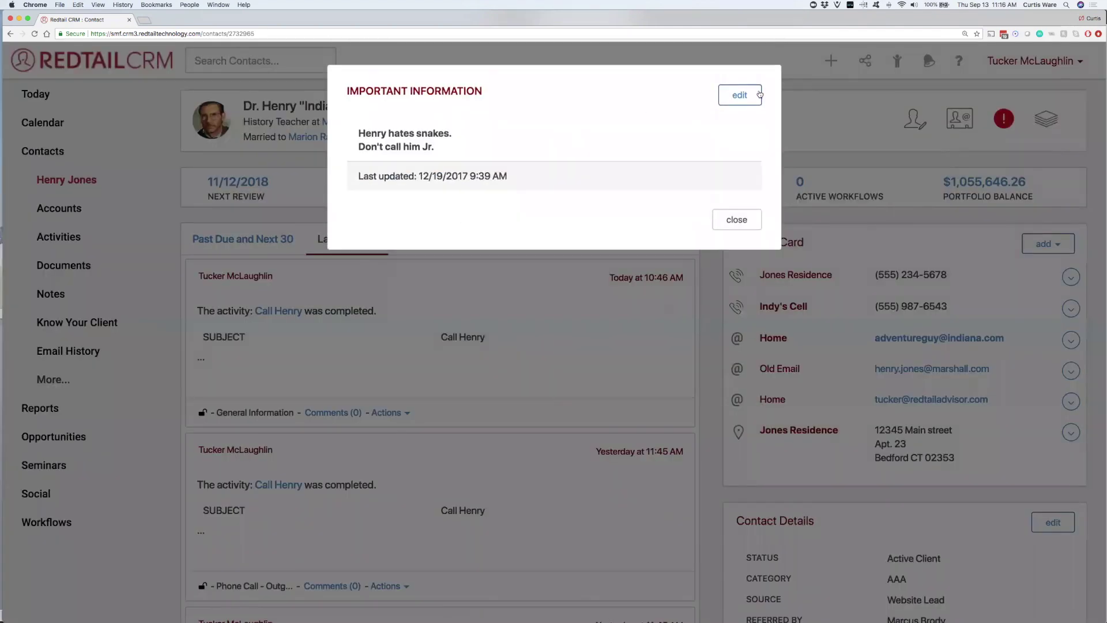
pyautogui.click(760, 94)
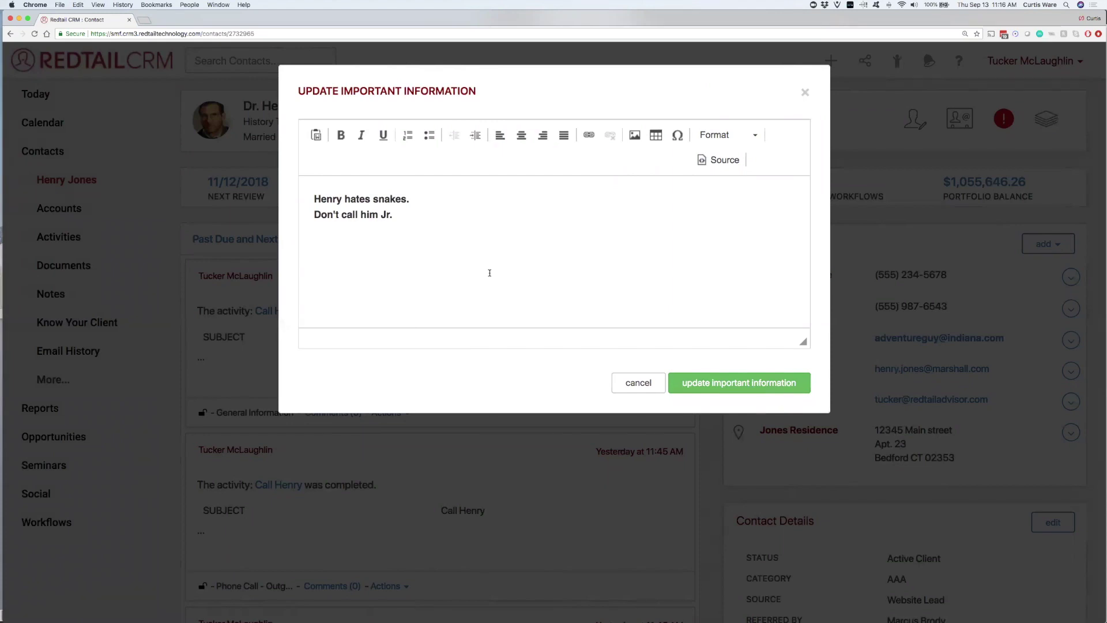
pyautogui.click(624, 392)
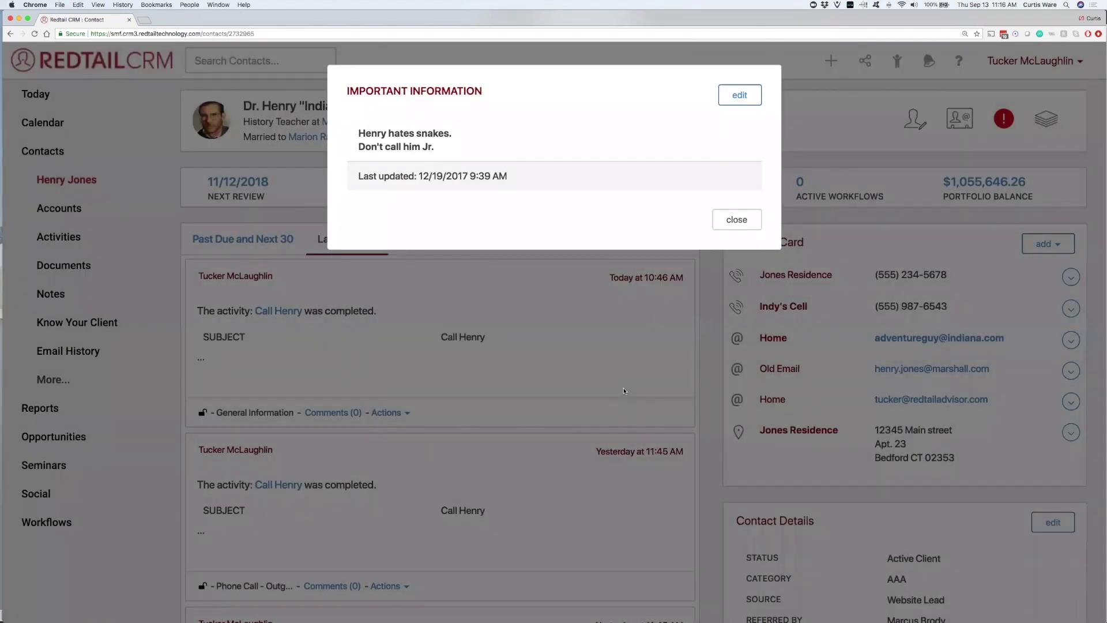
pyautogui.click(735, 219)
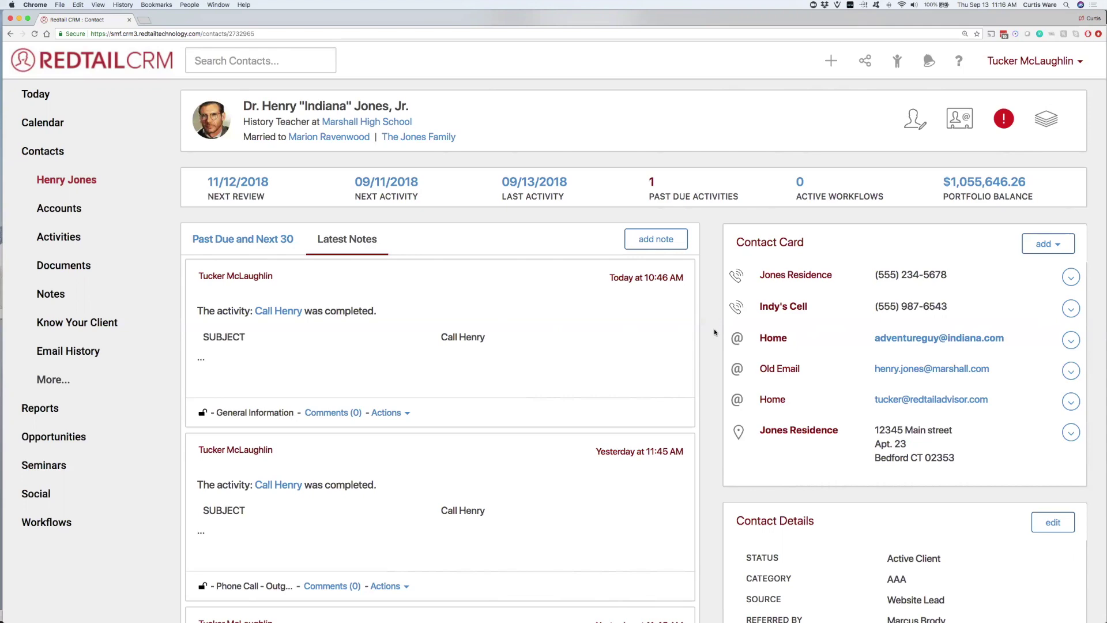
# Step: Review the Status options in the contact's details and try turning off the DOB reminder, cancelling without saving
pyautogui.scroll(-1, 714, 332)
pyautogui.scroll(-5, 714, 332)
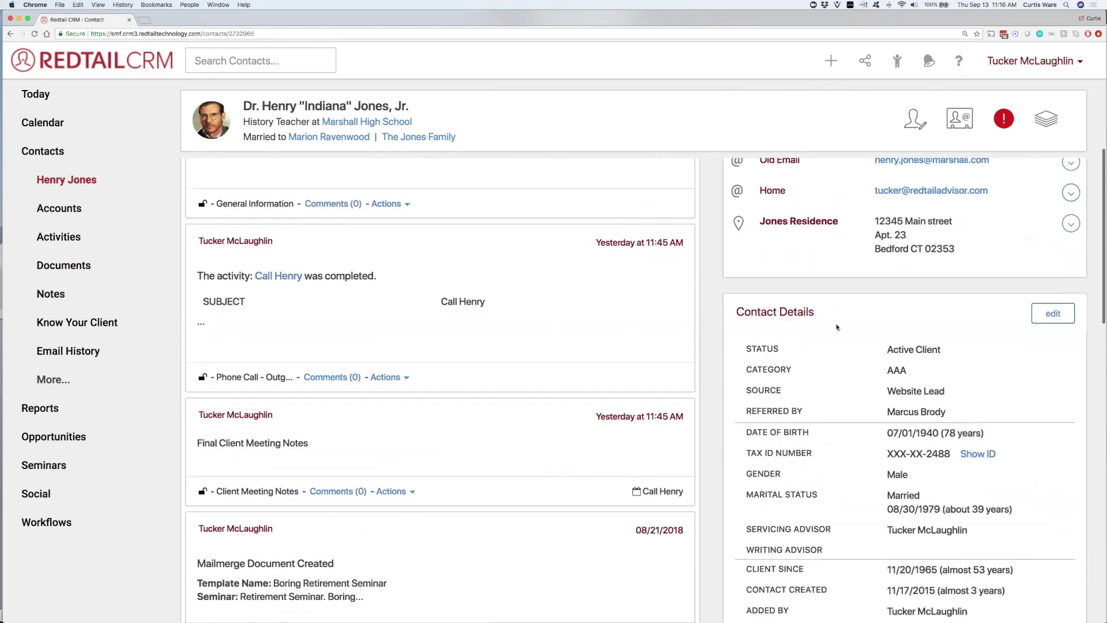
pyautogui.click(1058, 316)
pyautogui.click(303, 152)
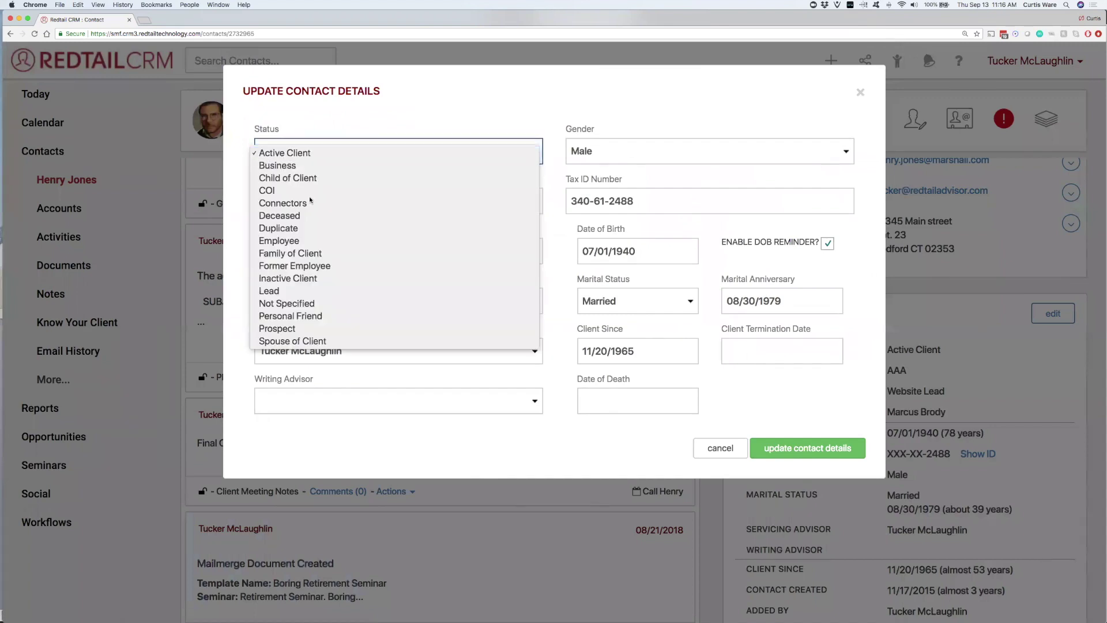
pyautogui.click(410, 123)
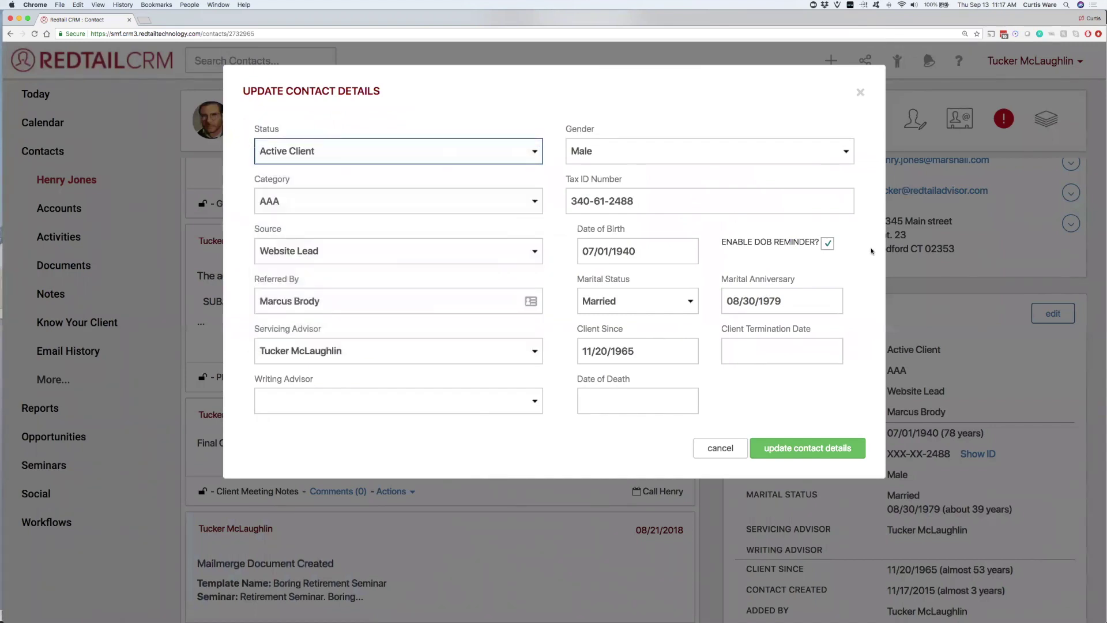
pyautogui.click(827, 245)
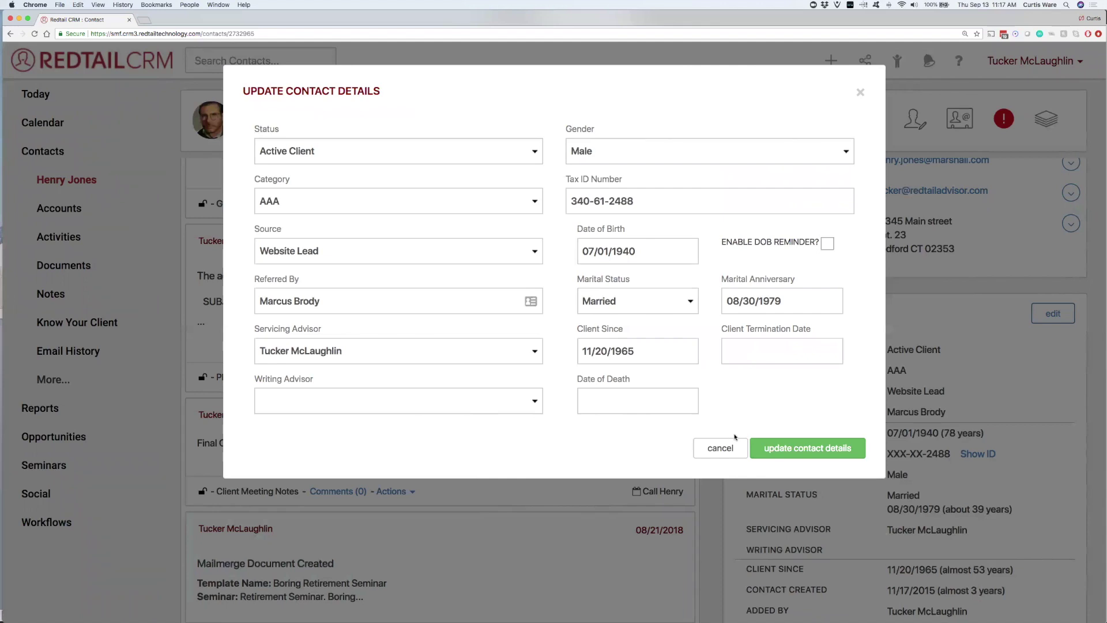
pyautogui.click(732, 451)
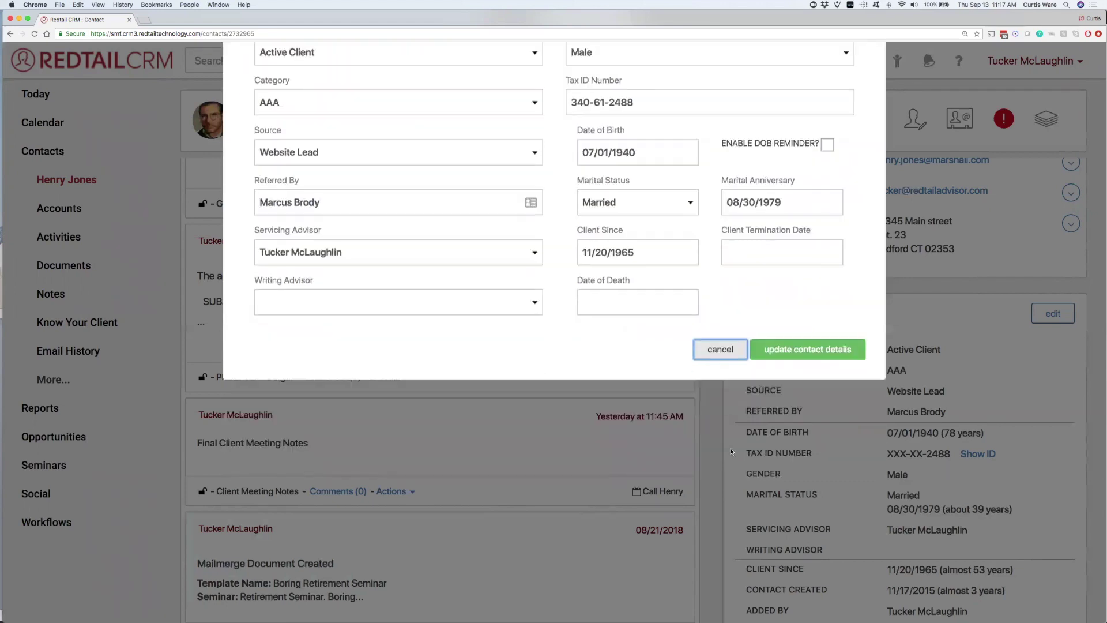